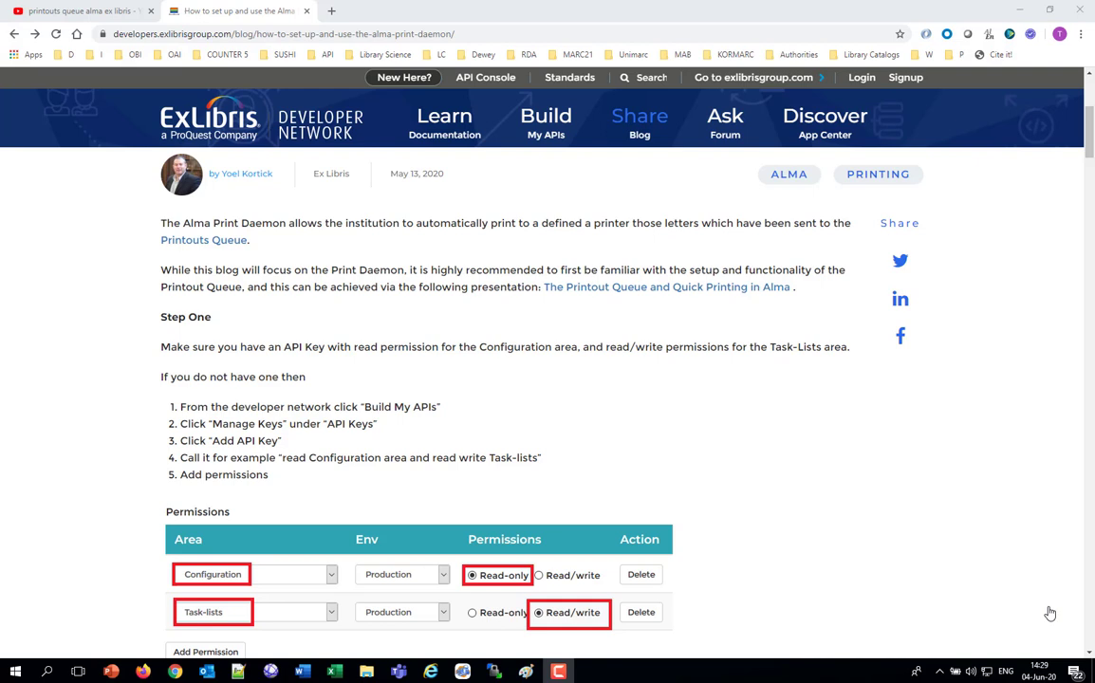
Return to the YouTube results for 'printouts queue alma ex libris', topped by 'The Printouts Queue in Alma'
click(100, 12)
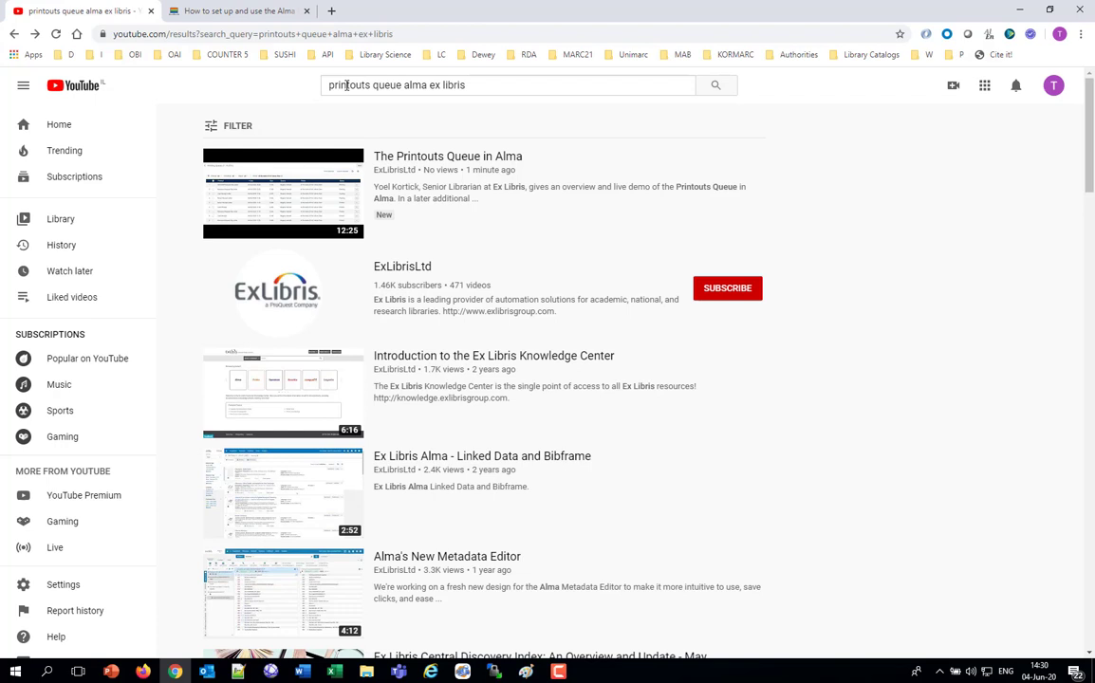
Google 'printout queue in alma ex libris' in a new tab, correcting the 'alkma' typo
click(331, 10)
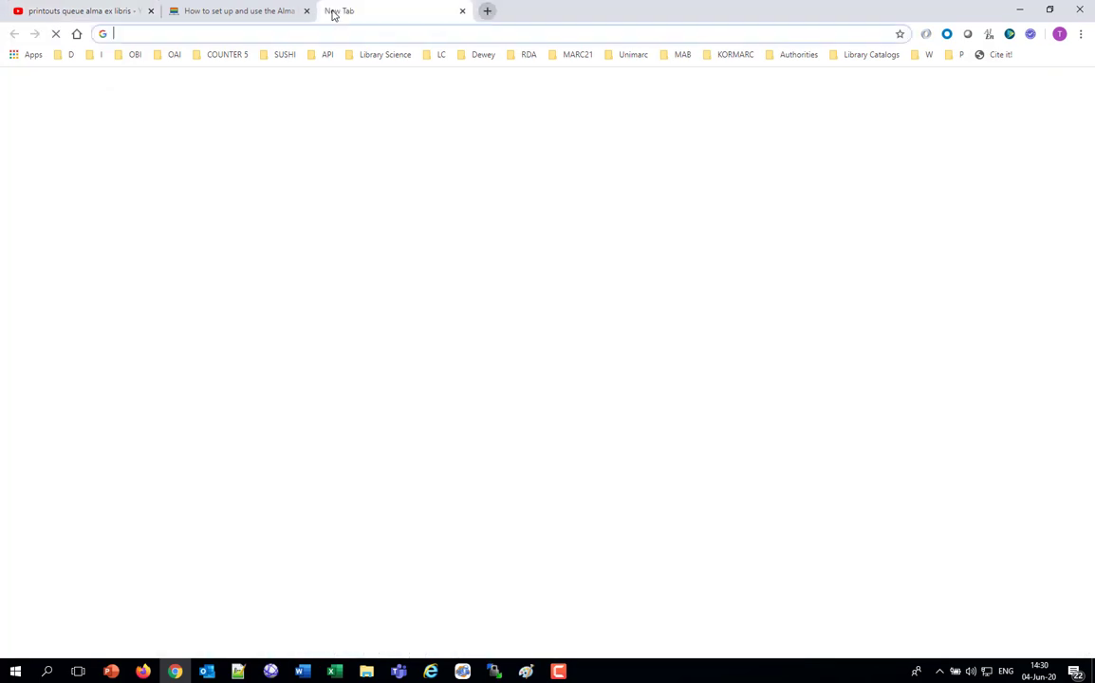
click(451, 274)
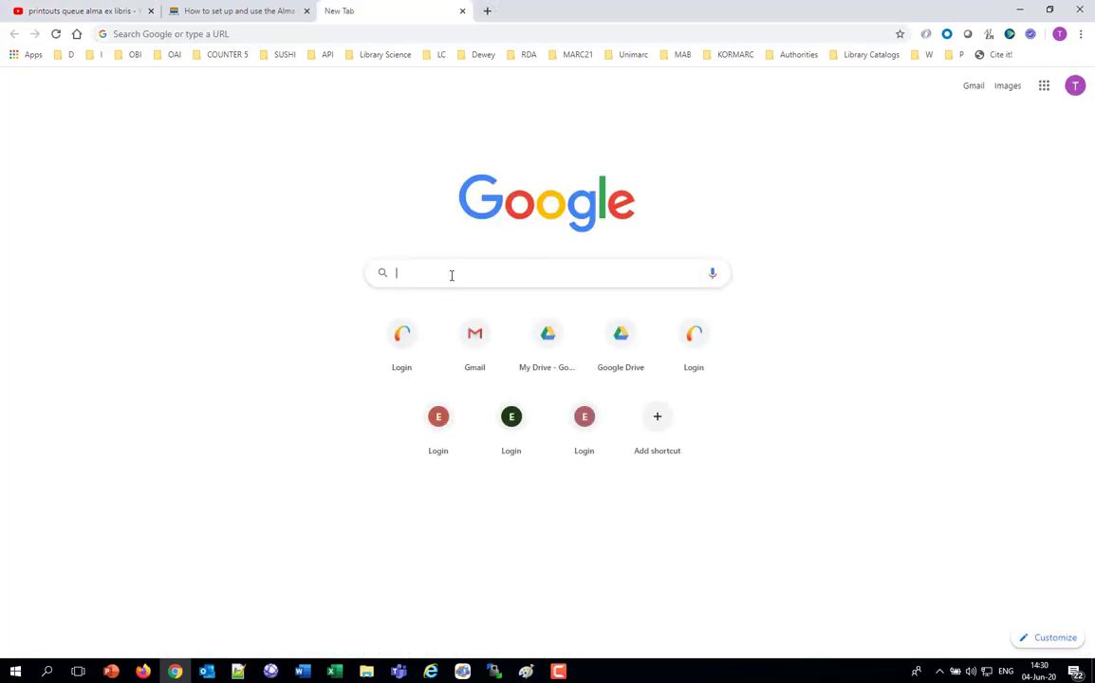
text(printout)
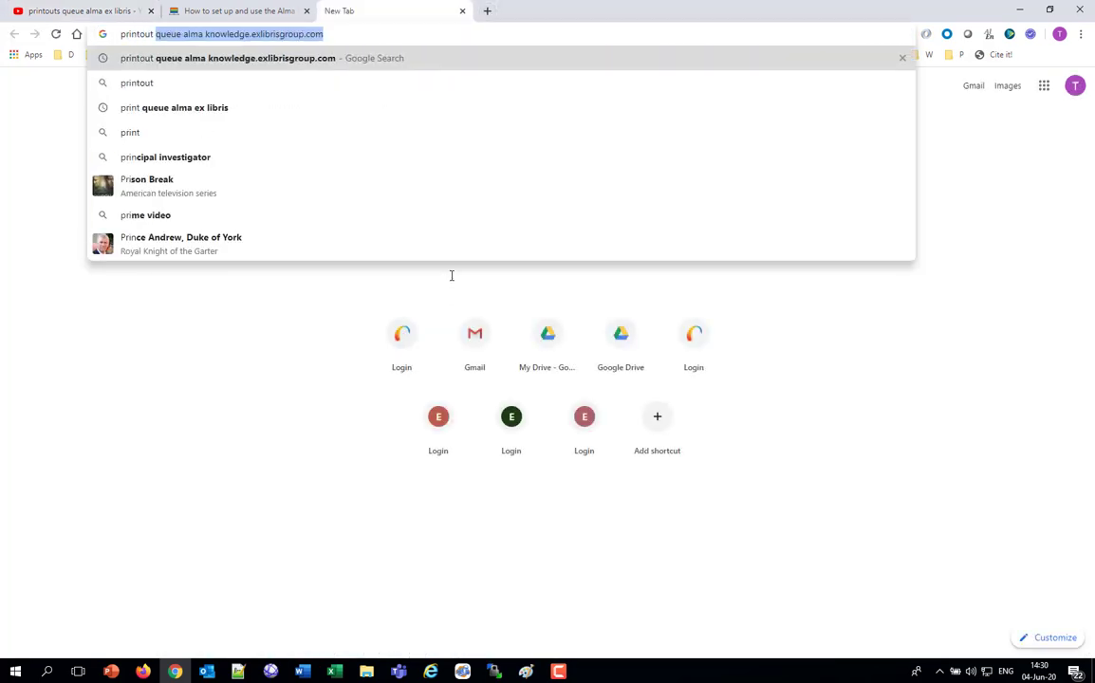
text( queue in alk)
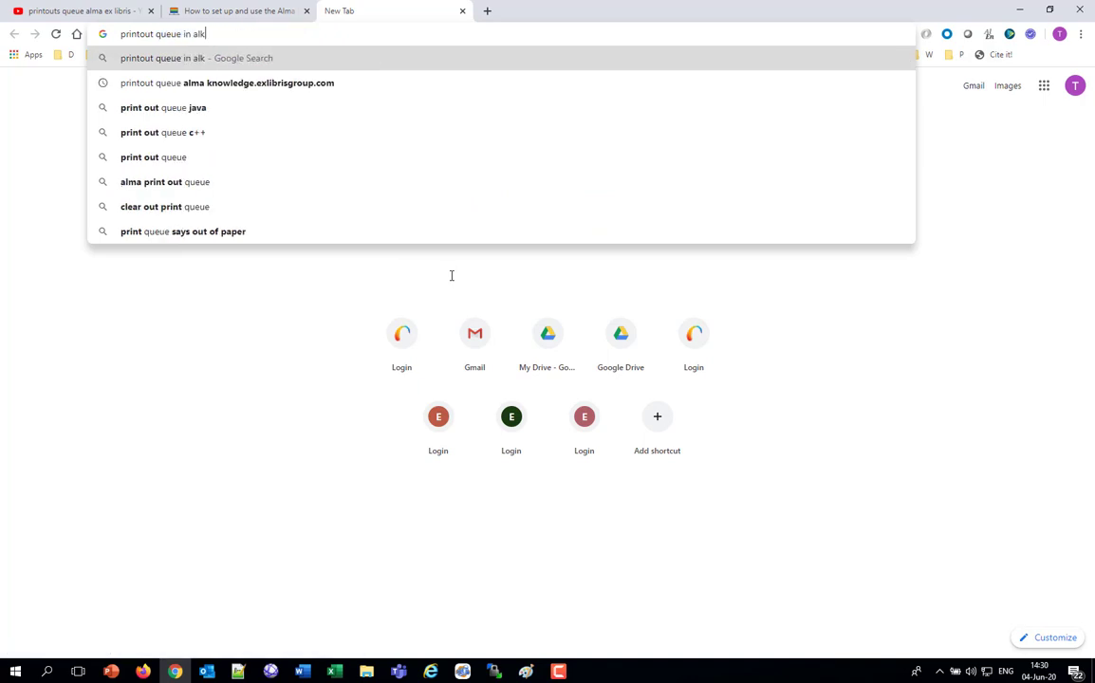
text(ma ex libris)
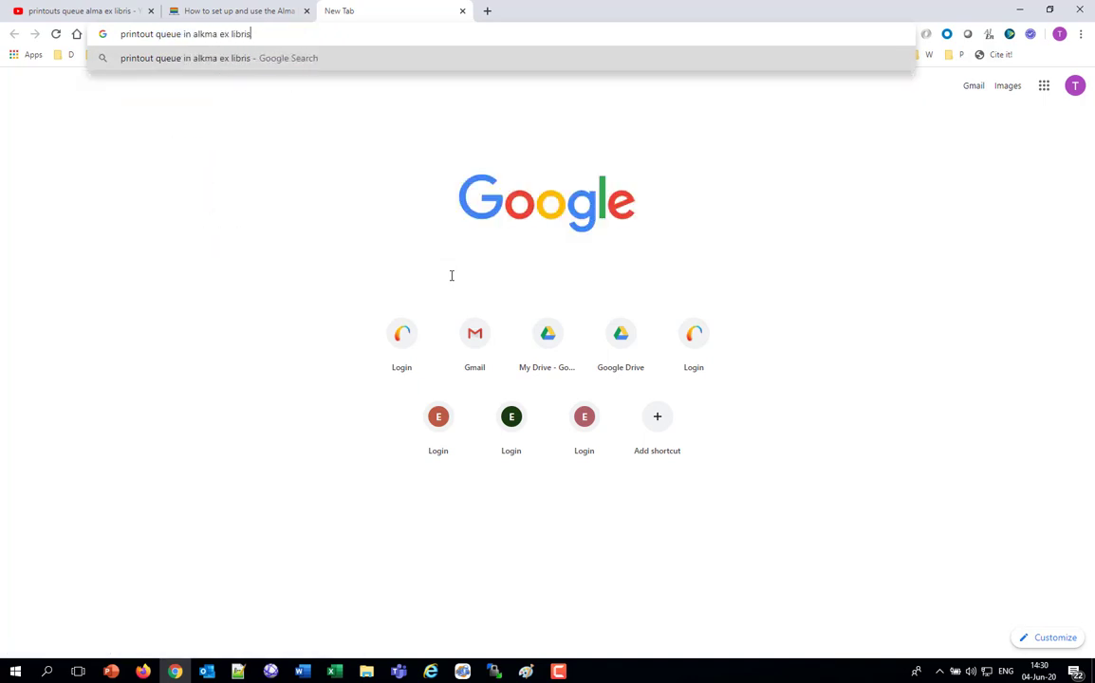
key(Left)
key(Left)
key(Left)
key(Left)
key(Left)
key(Left)
key(Left)
key(Left)
key(Left)
key(Left)
key(Left)
key(Left)
key(Left)
key(Delete)
key(Return)
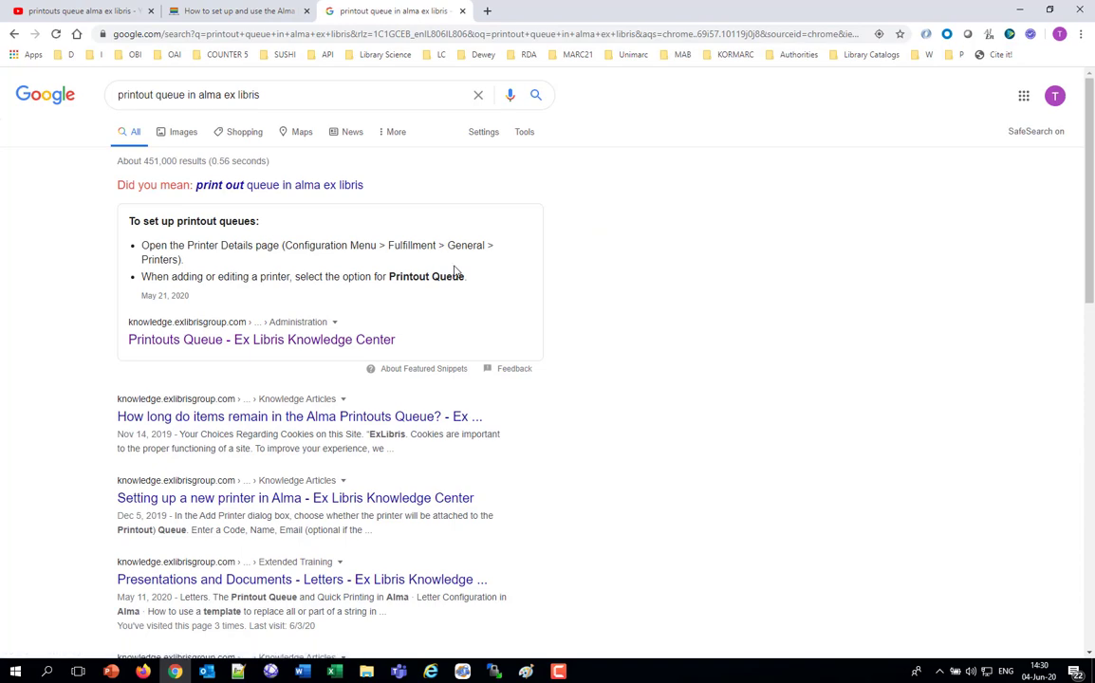
Open the 'Presentations and Documents - Letters' result, then go back to the Print Daemon blog post
click(349, 578)
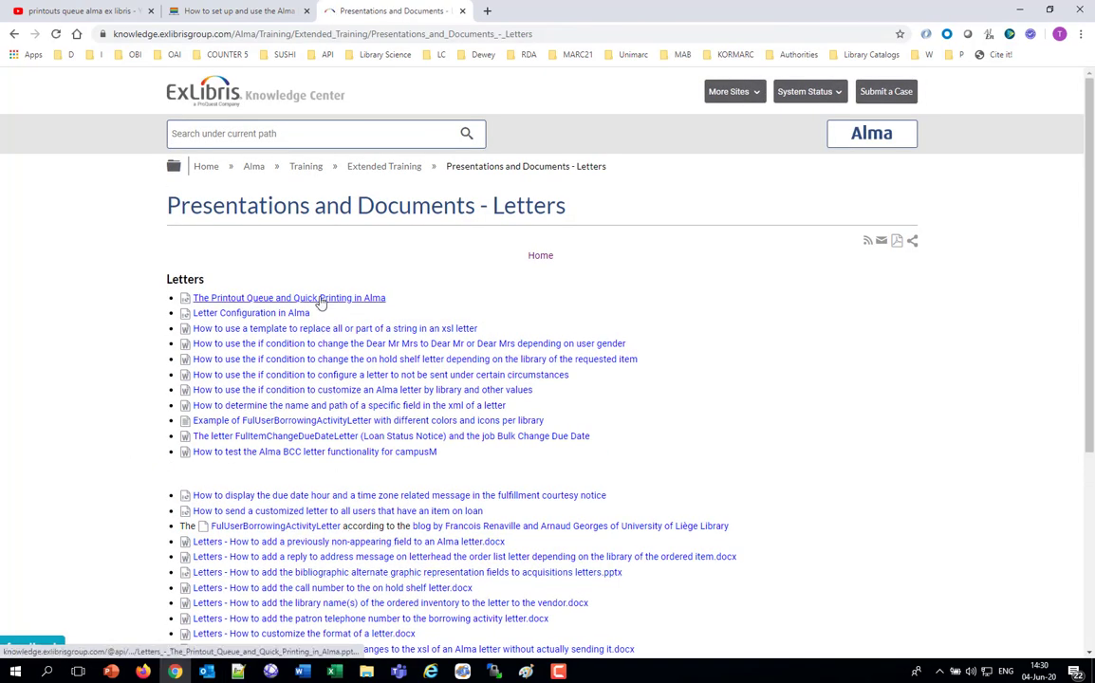
click(217, 14)
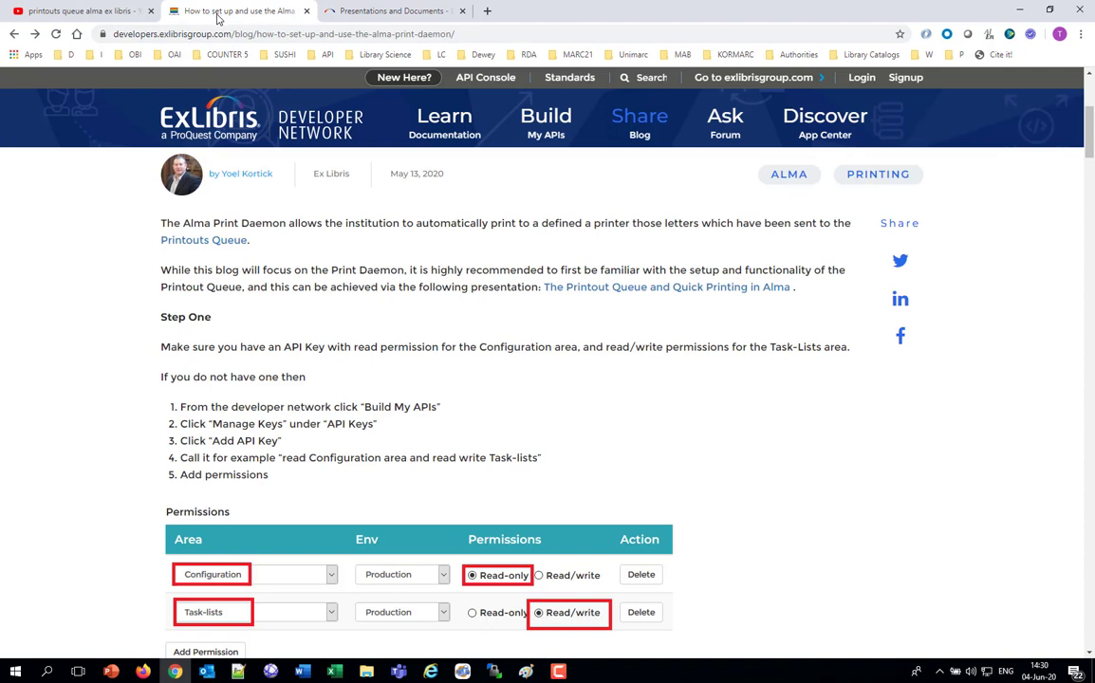
In Alma, clear the Printer filter so the Printing Queue lists all 73 printouts
click(142, 671)
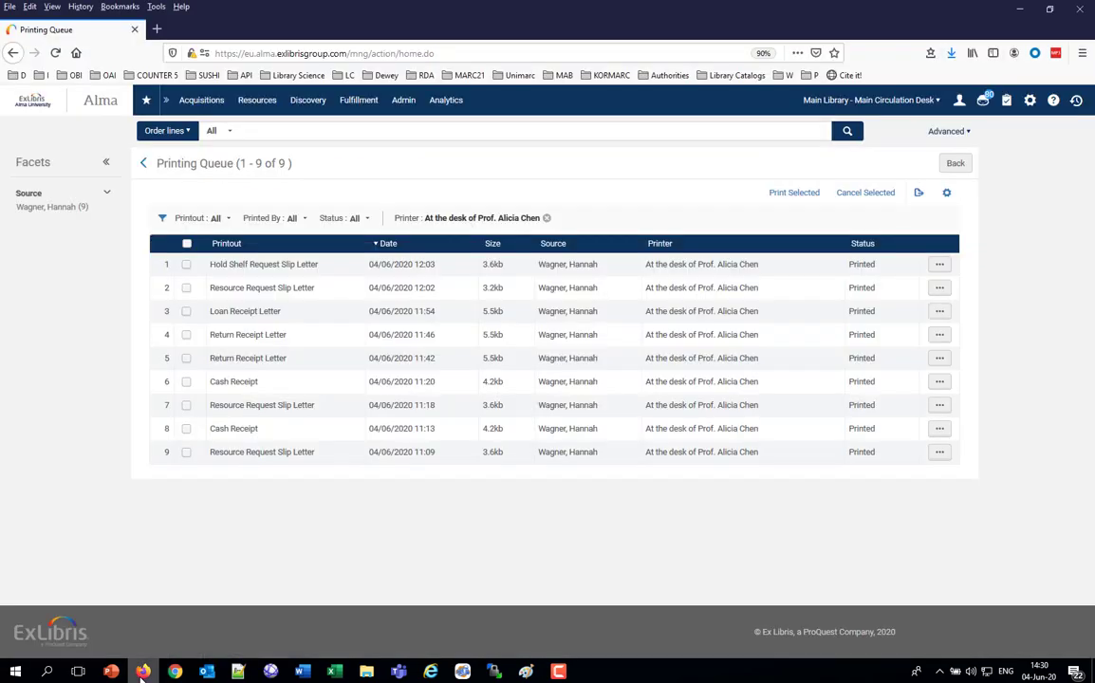
click(547, 218)
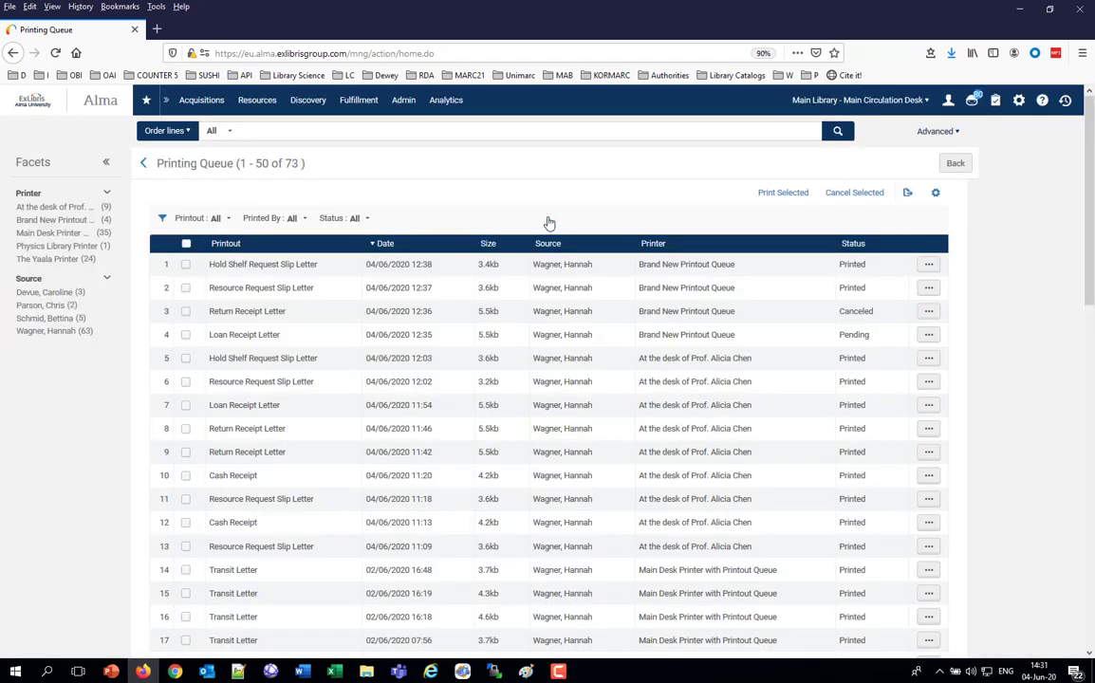
Filter the Printing Queue to Pending status and select all 8 pending printouts
click(355, 218)
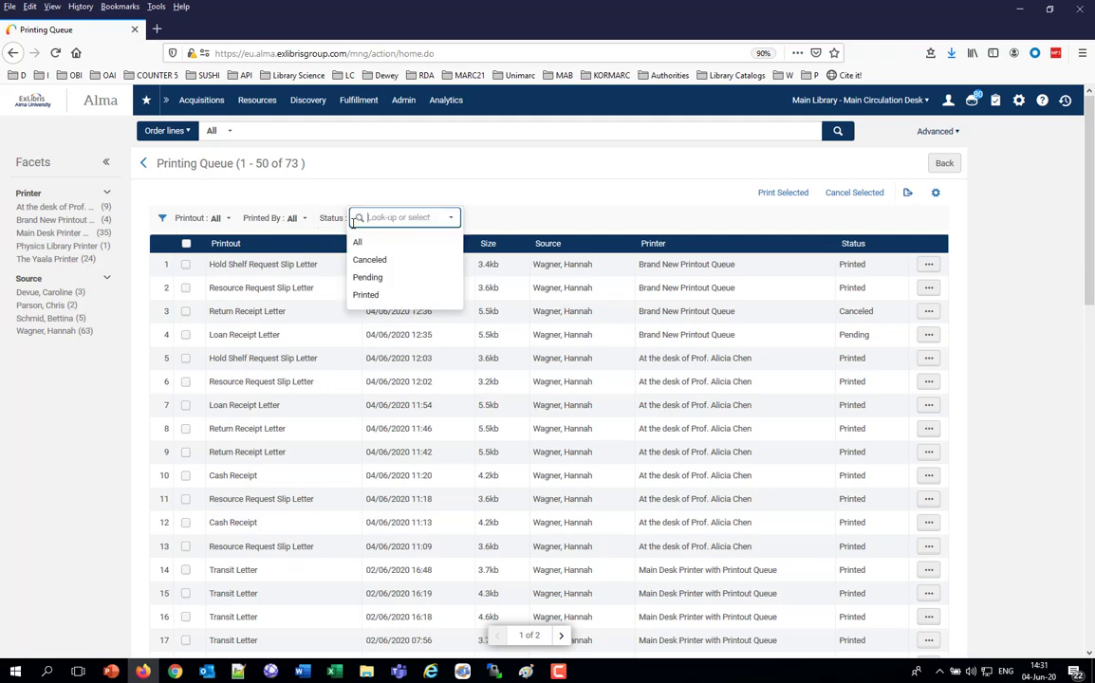
click(366, 277)
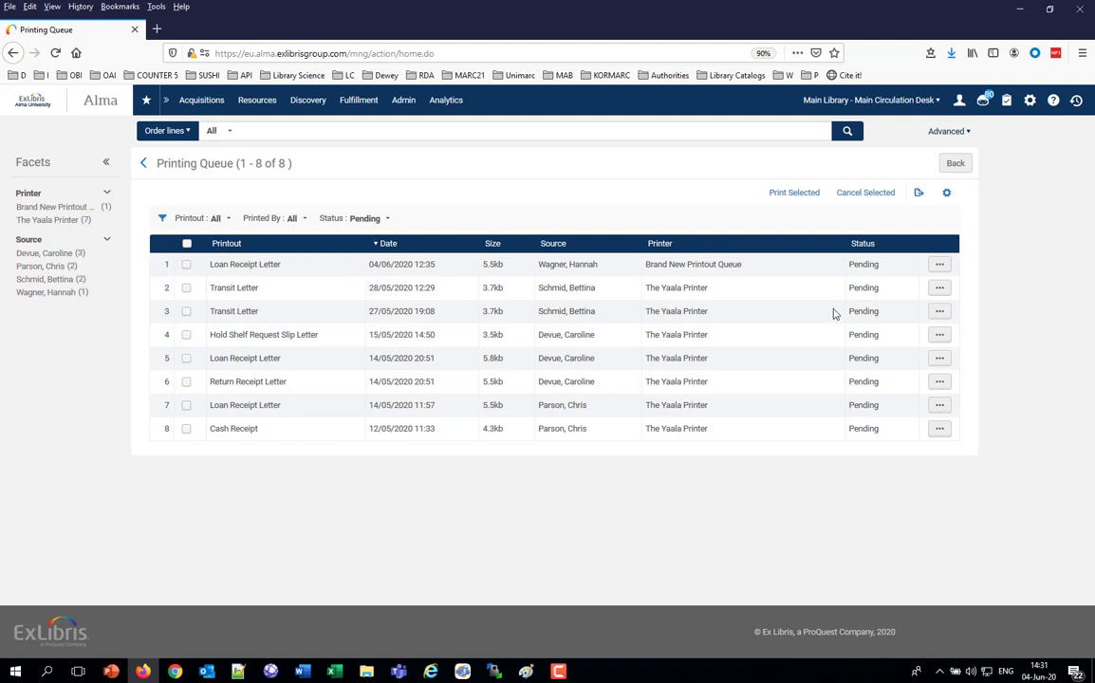
click(936, 270)
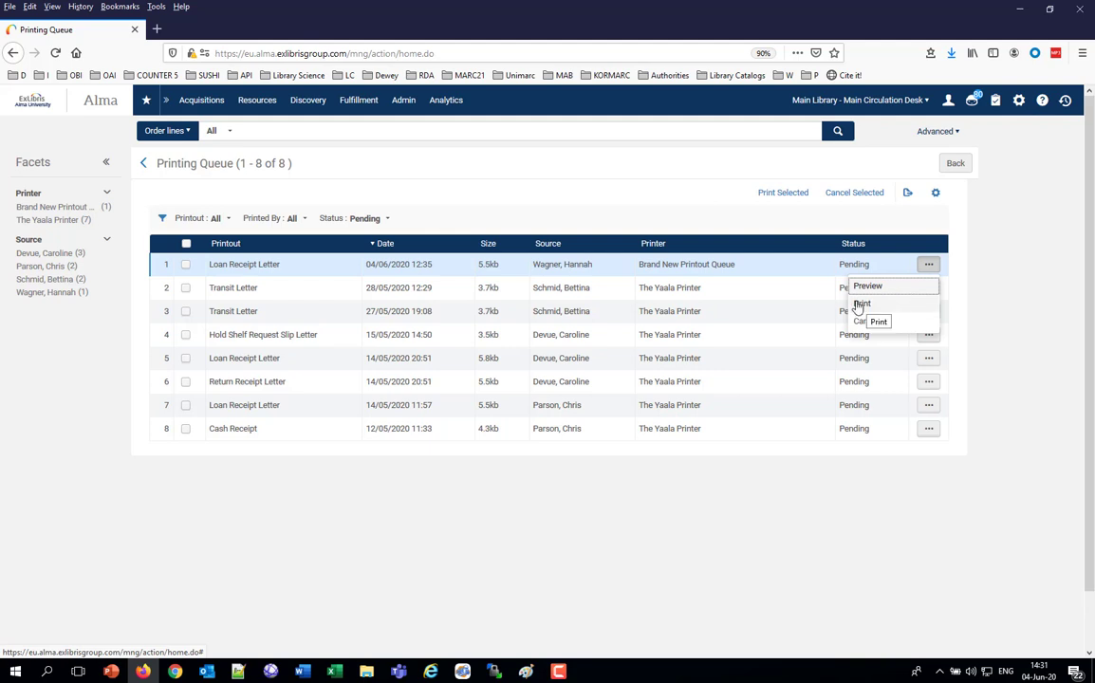
click(186, 244)
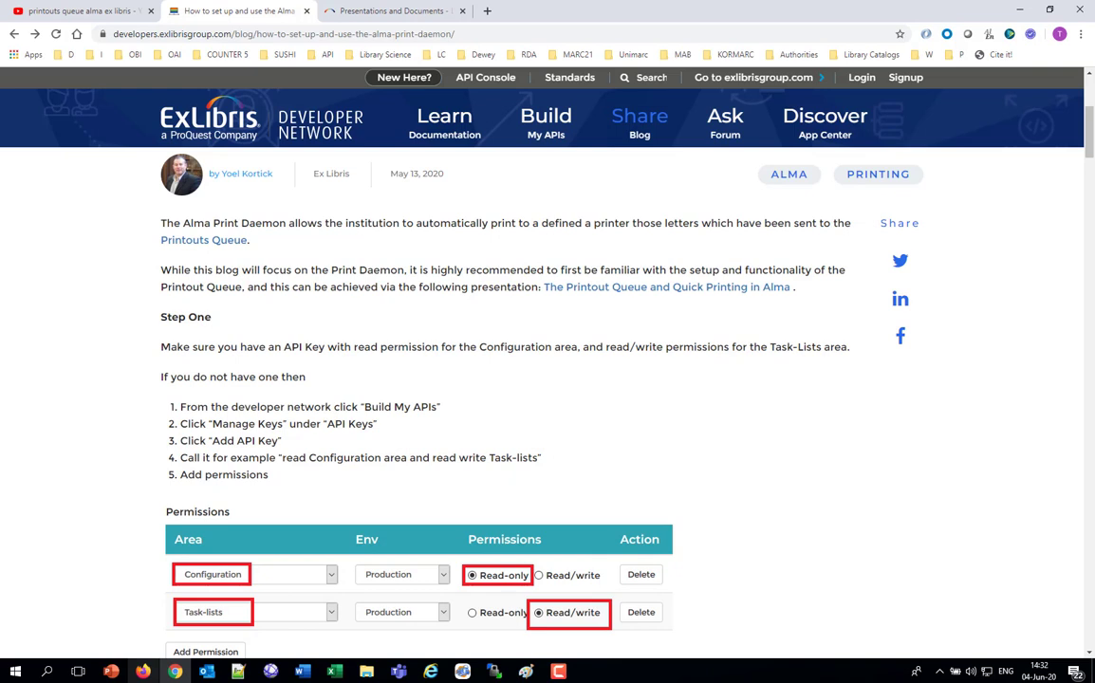
Open the App Center in a new tab and look over its page
right_click(817, 138)
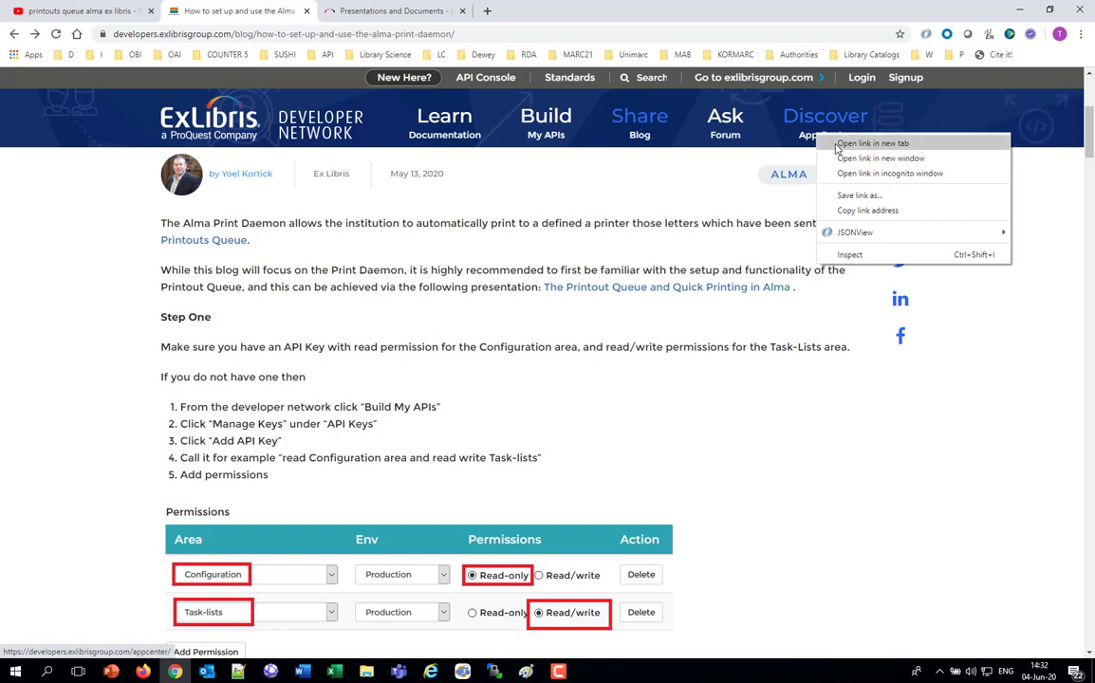
click(871, 144)
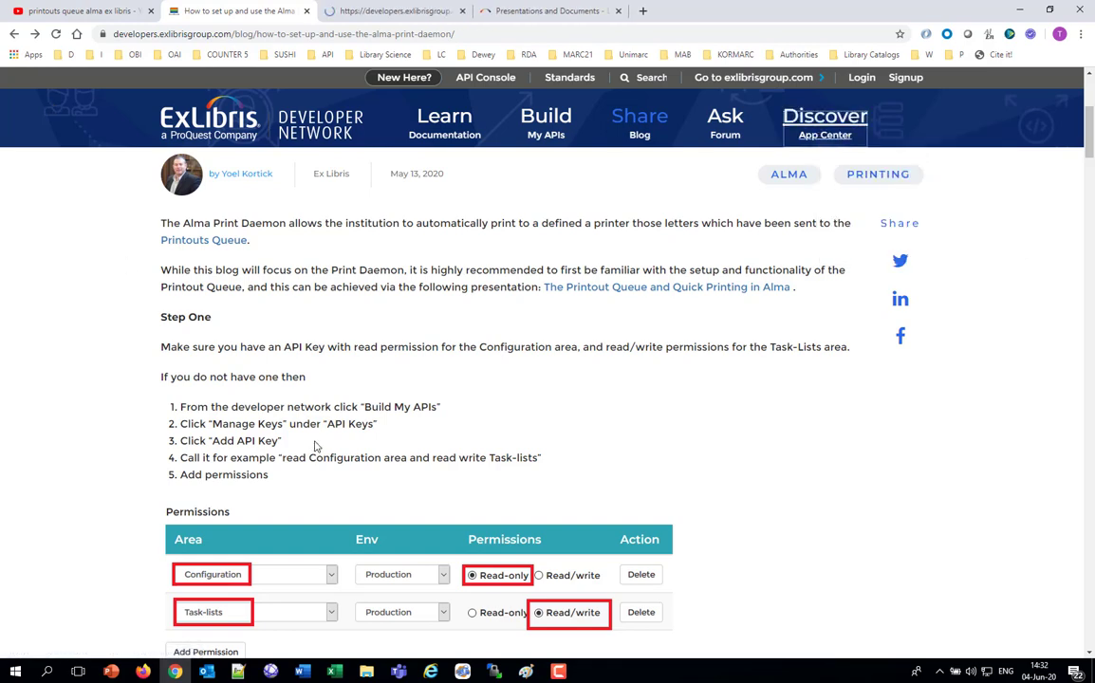
key(ctrl+Tab)
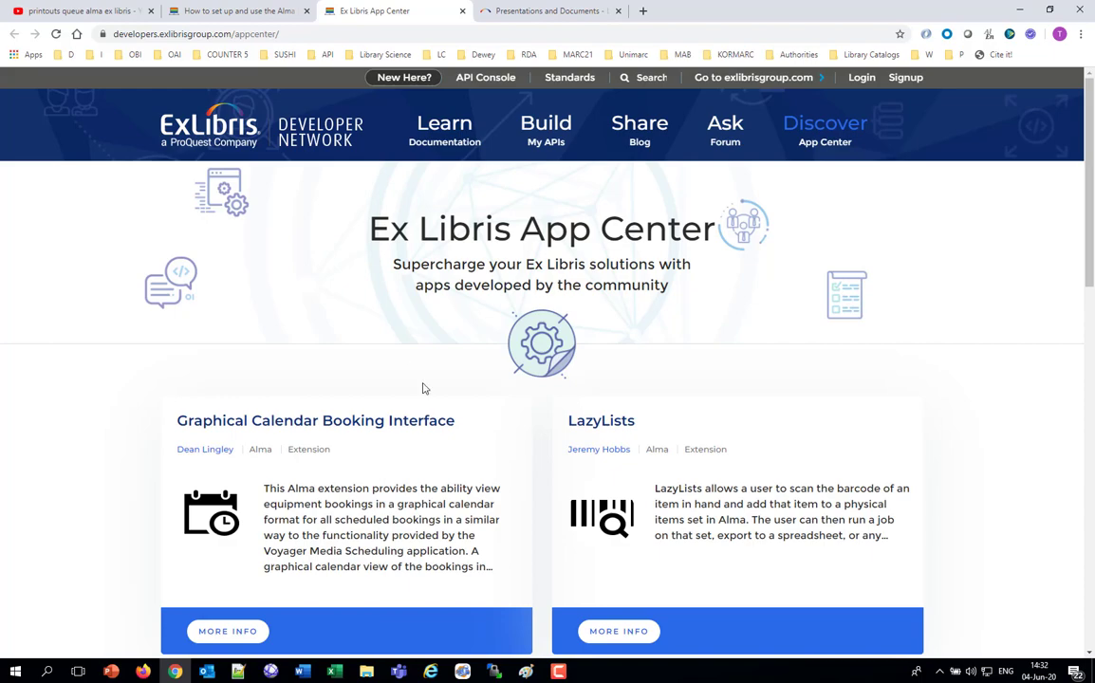
scroll(424, 389, down, 3)
scroll(422, 388, up, 3)
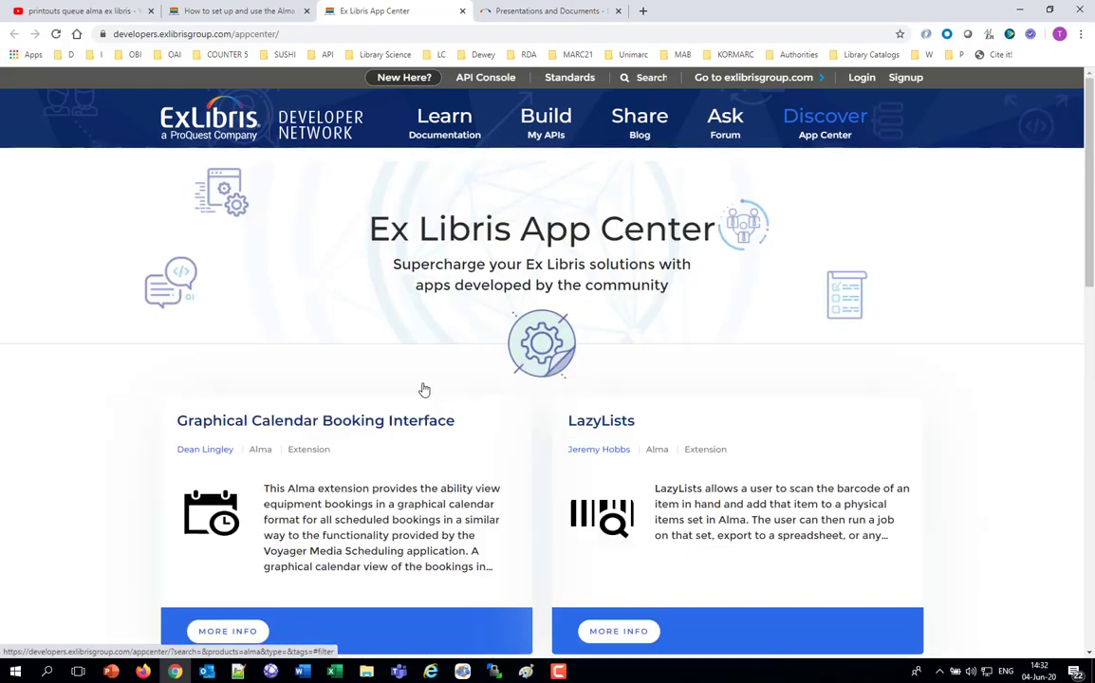
scroll(424, 389, down, 3)
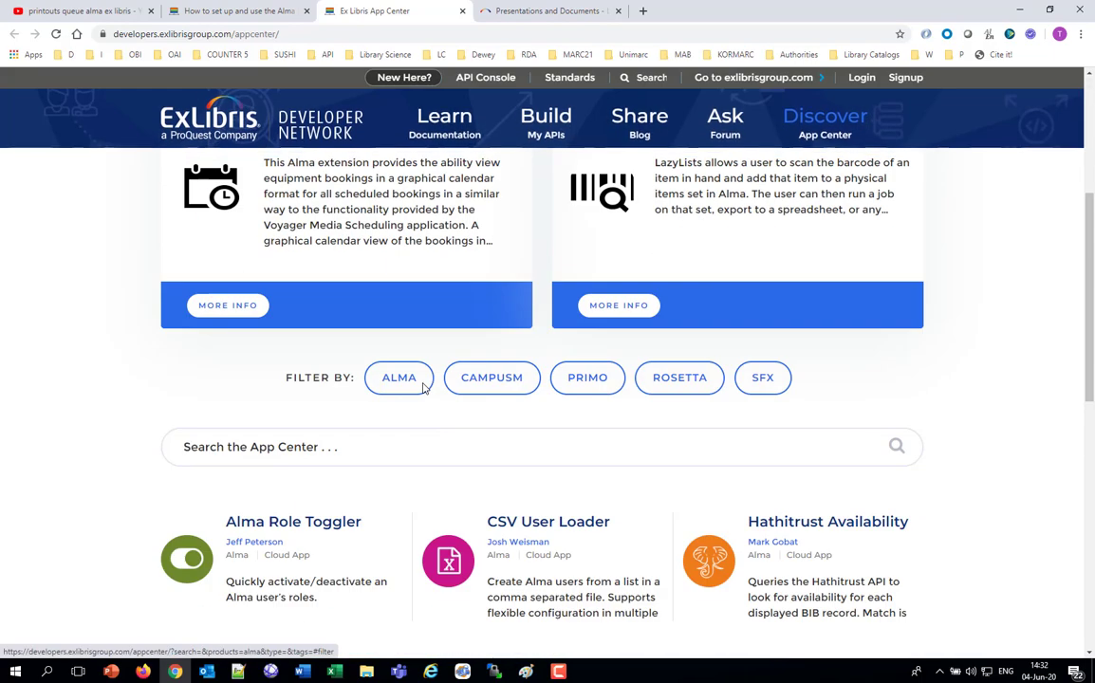
Search the App Center for 'print' to find Alma Print Daemon, then return to the blog
click(386, 438)
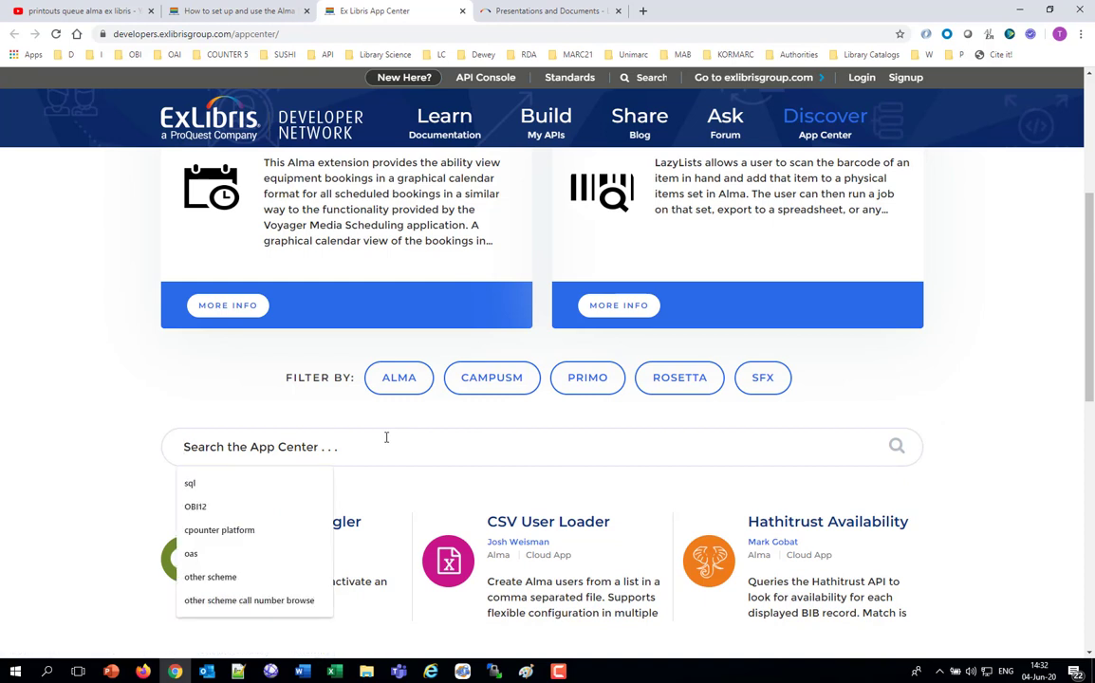
text(print)
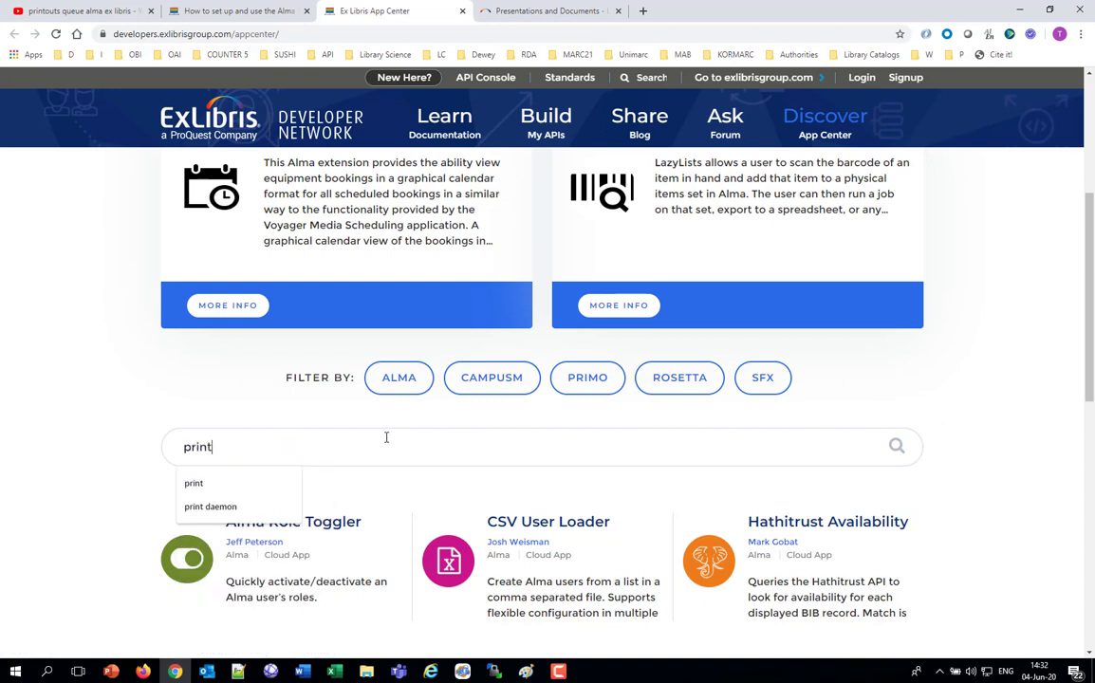
key(Return)
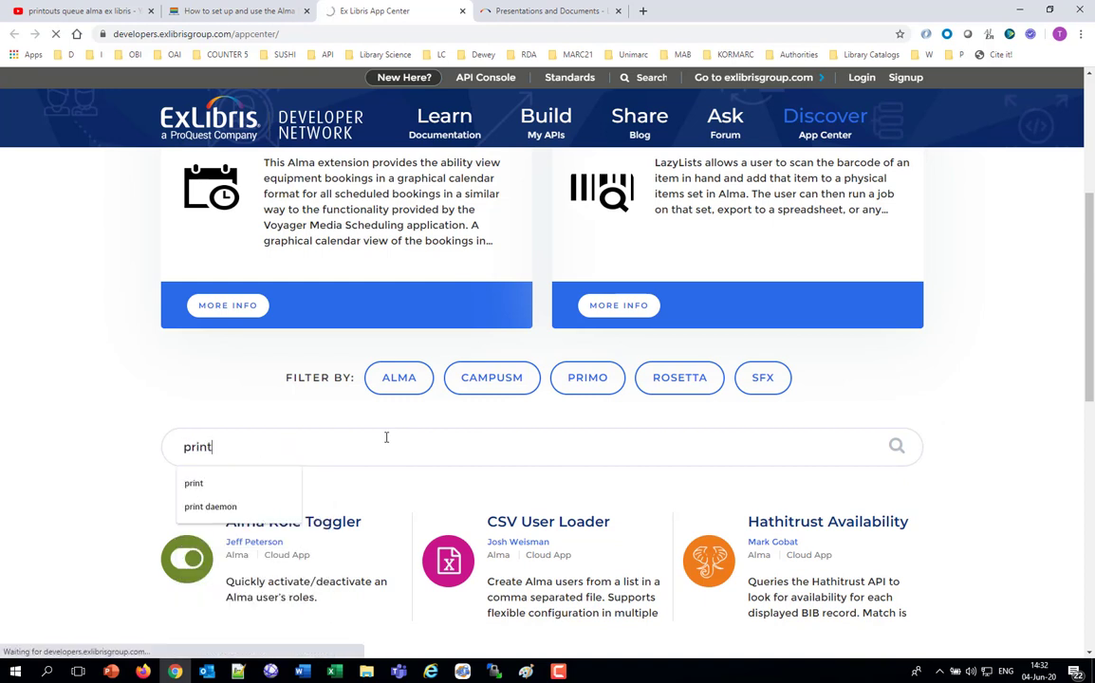
scroll(804, 596, down, 3)
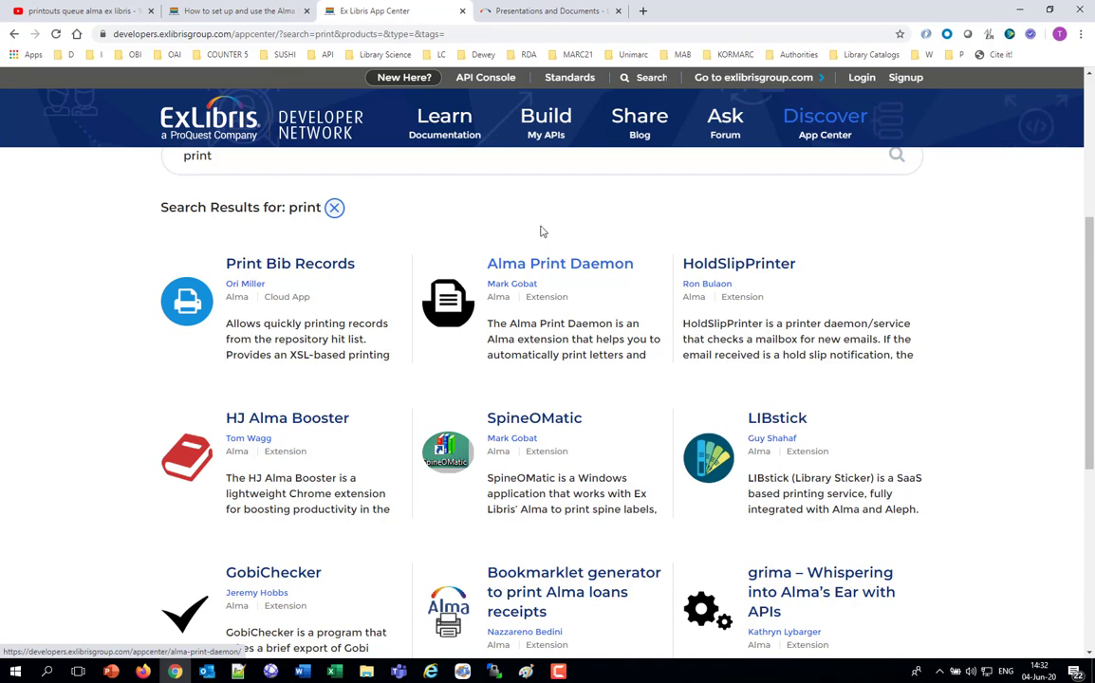
key(ctrl+shift+Tab)
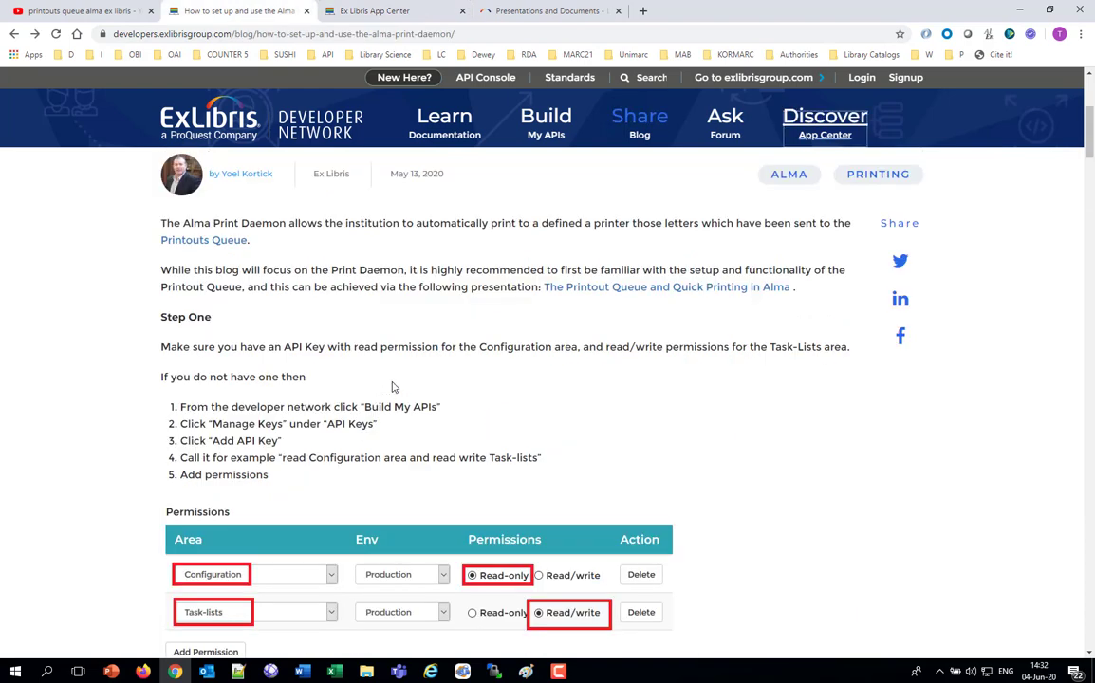
Search the Tech Blog for 'print daemon', fixing the stray comma, to find the setup post
scroll(427, 285, up, 4)
click(638, 145)
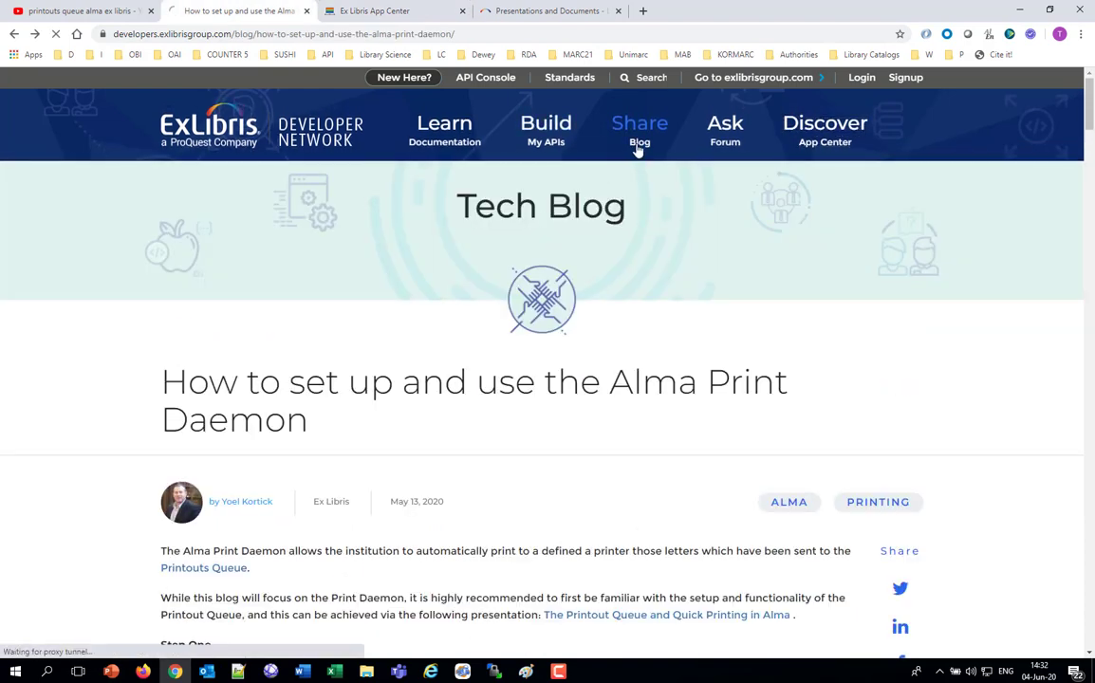
click(472, 314)
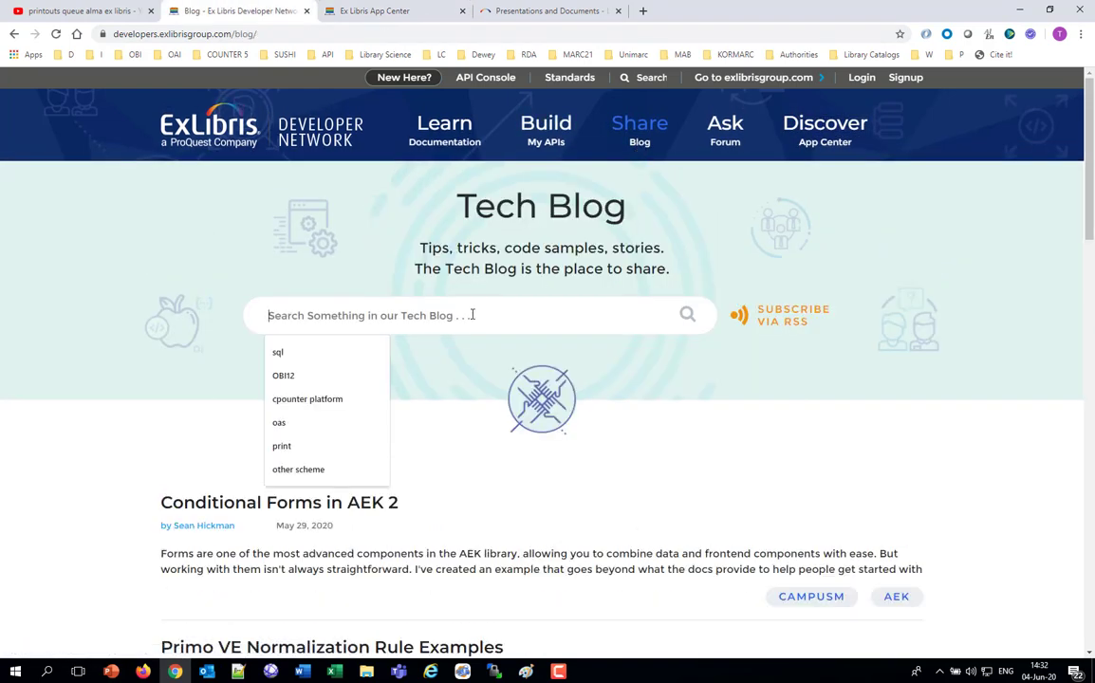
text(print dae,mon)
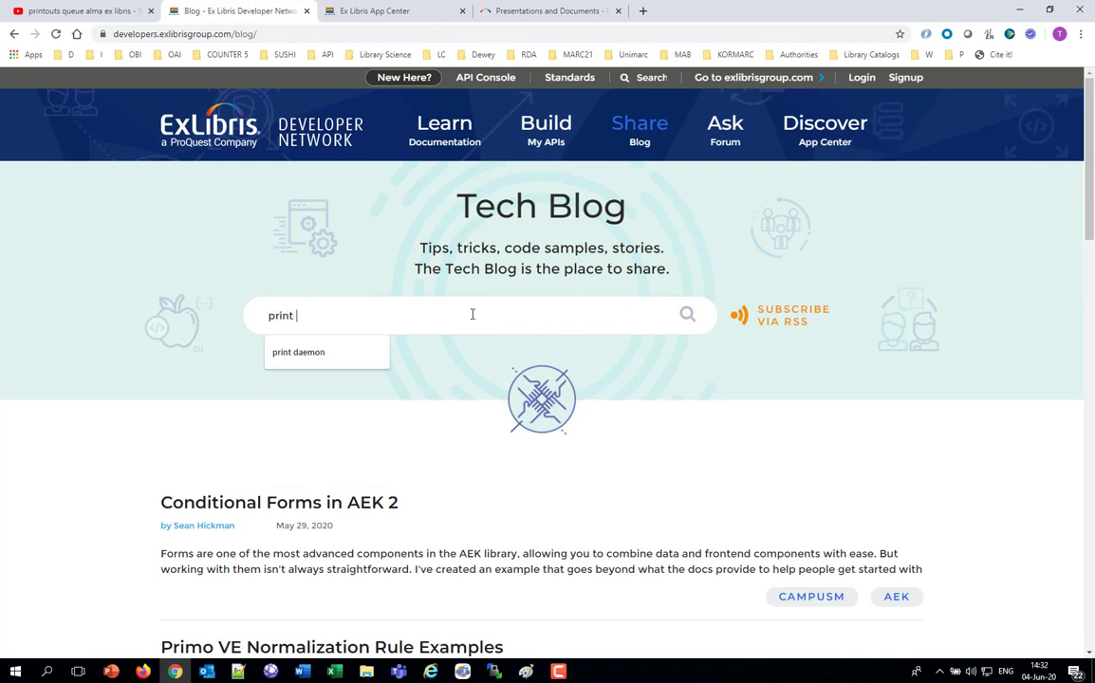
key(Left)
key(Left)
key(Left)
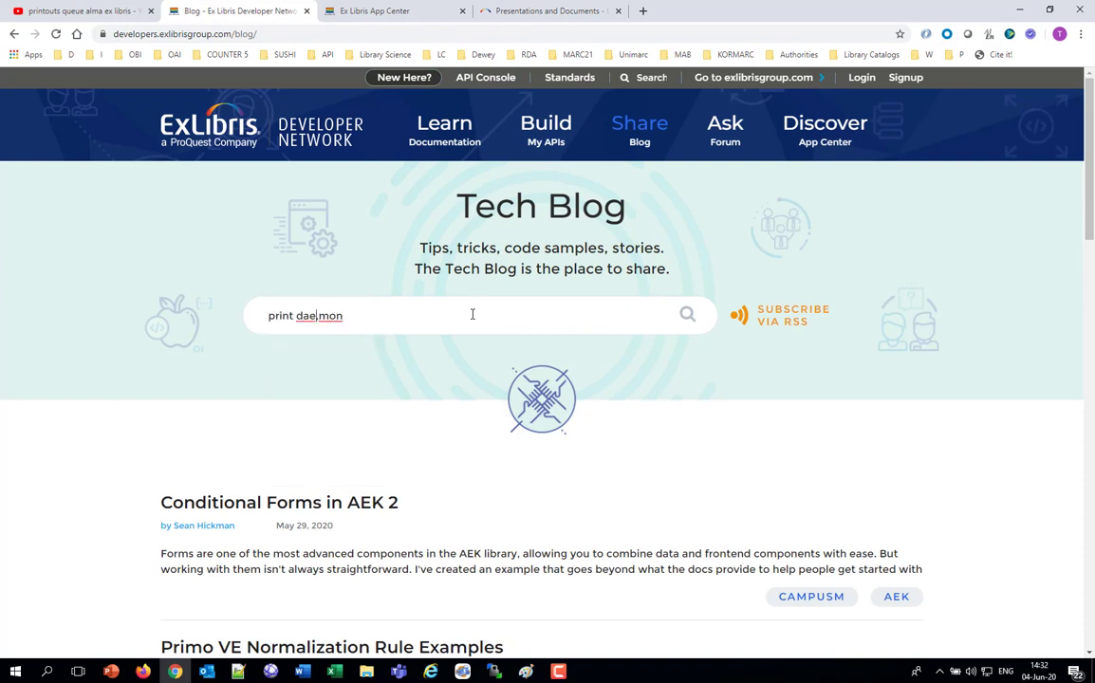
key(BackSpace)
key(Return)
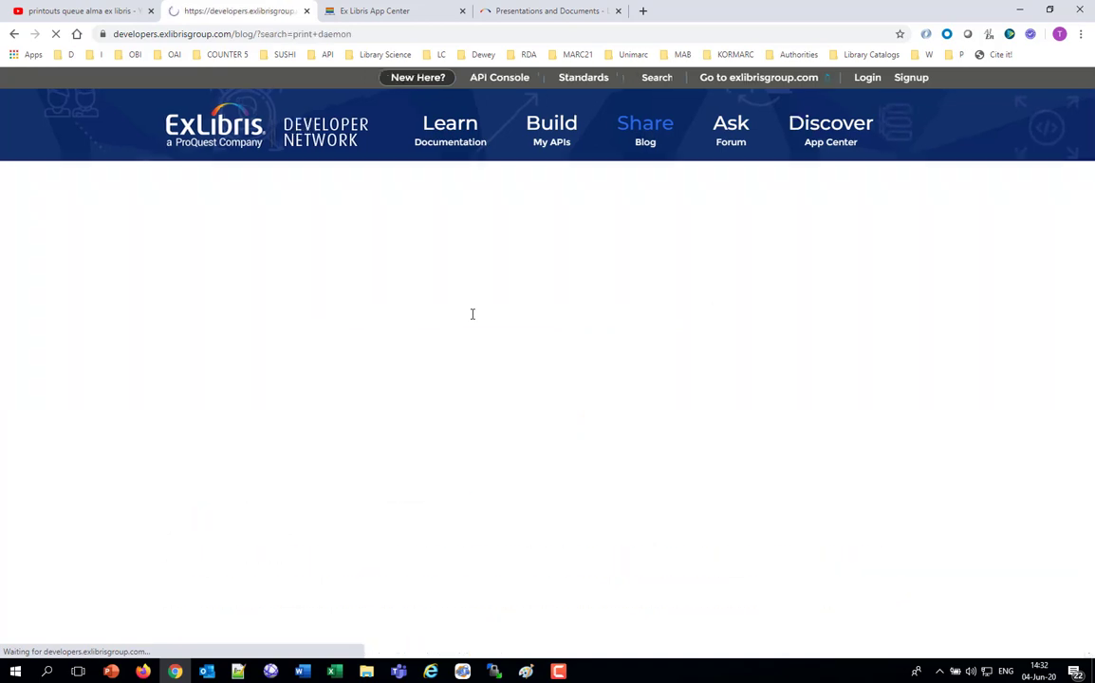
scroll(528, 389, down, 5)
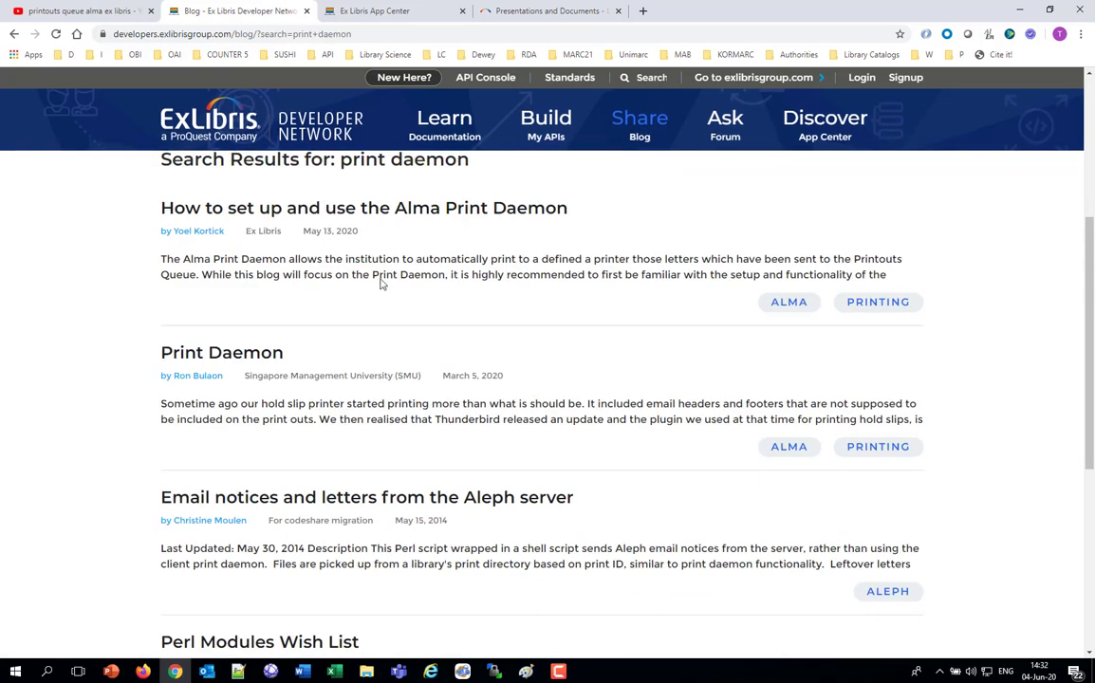
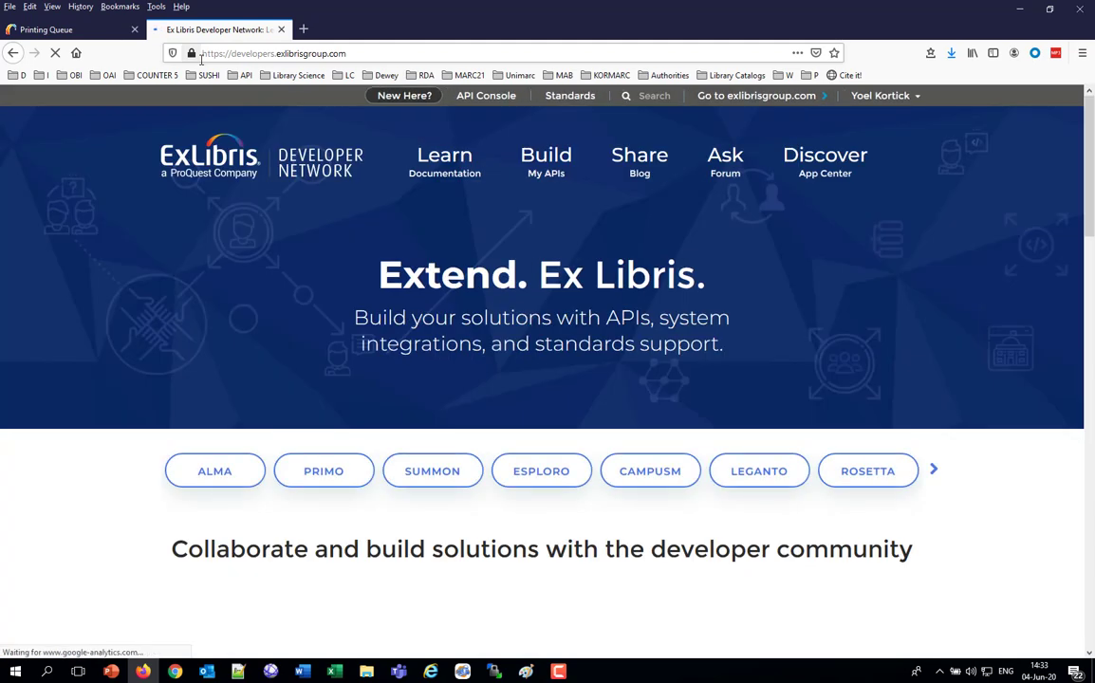
Go to My APIs > Manage Keys and find the last API key in the list
click(537, 174)
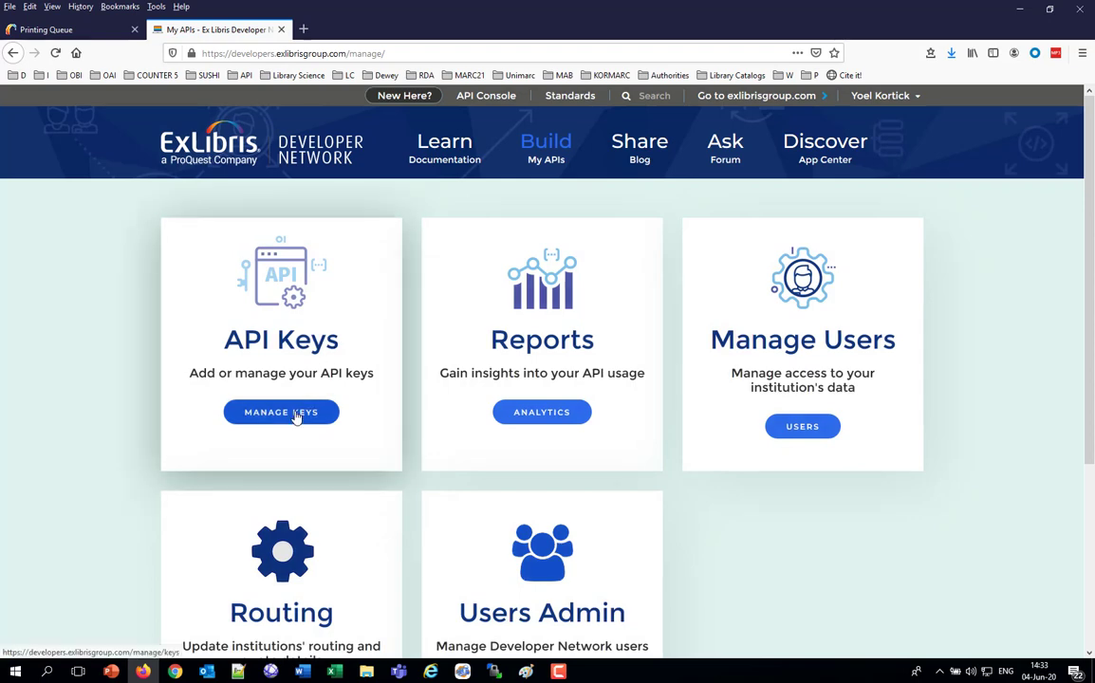
click(296, 413)
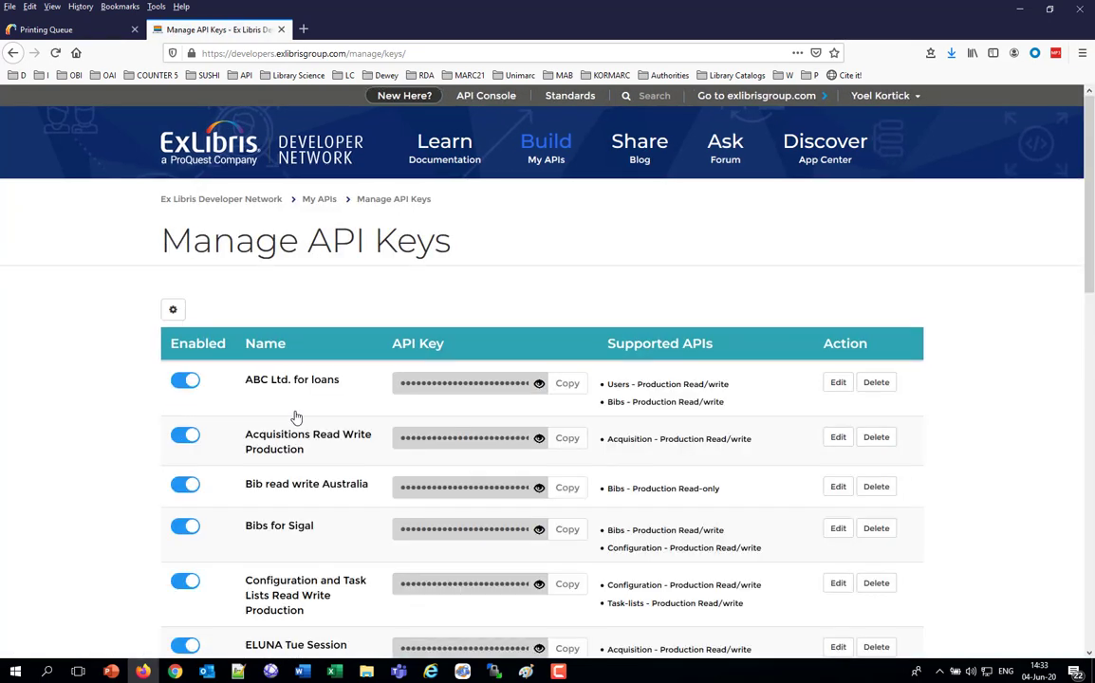
scroll(294, 420, down, 10)
scroll(295, 421, down, 3)
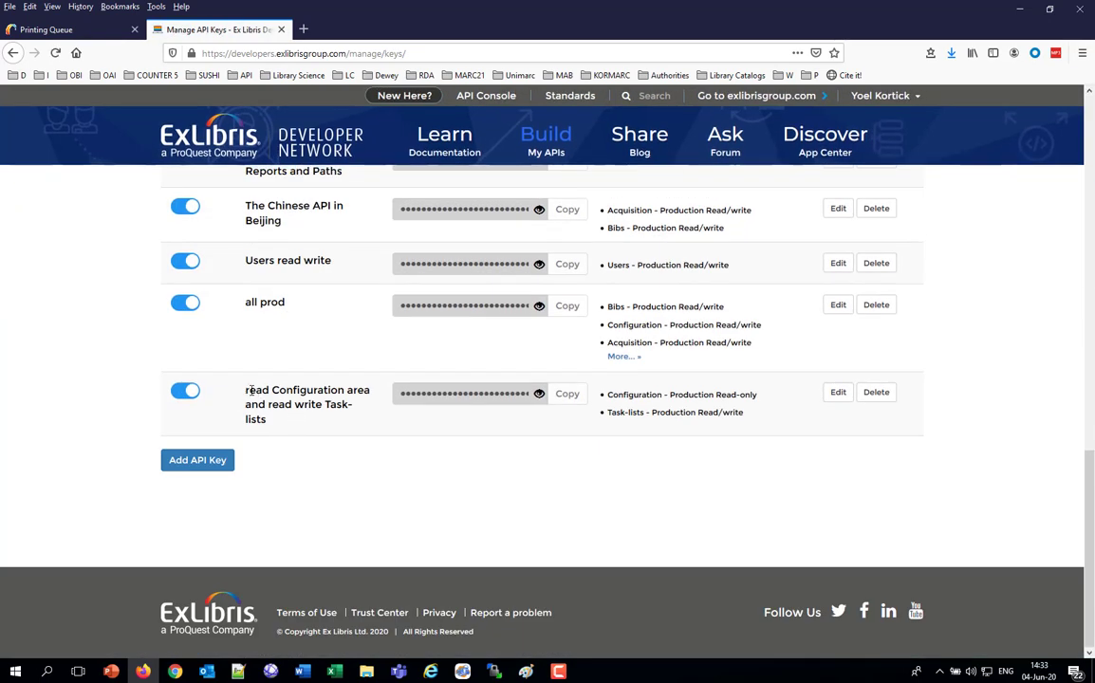
drag(246, 390, 272, 423)
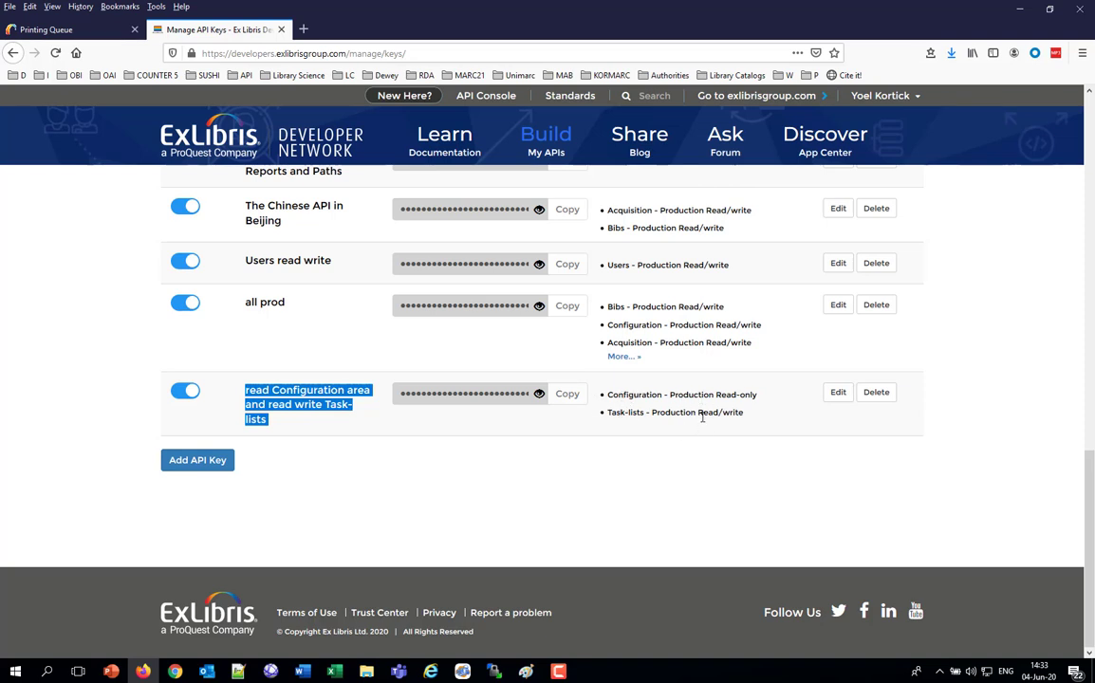
Inspect the last key's Configuration and Task-lists permissions, then cancel without saving
click(848, 397)
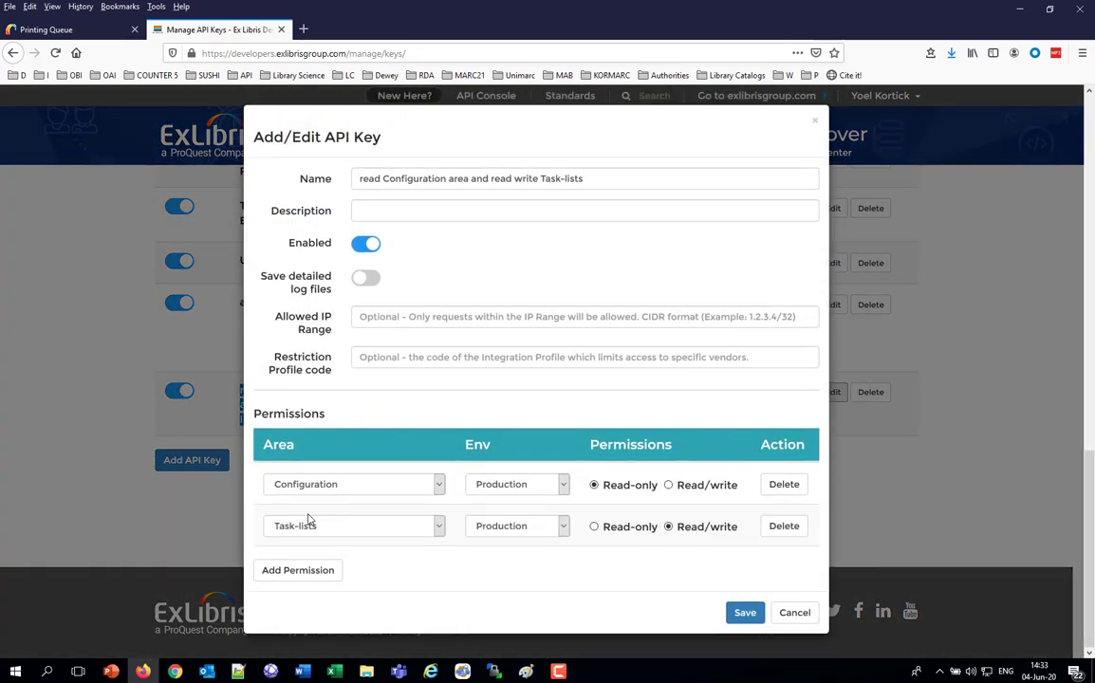
click(438, 485)
click(439, 487)
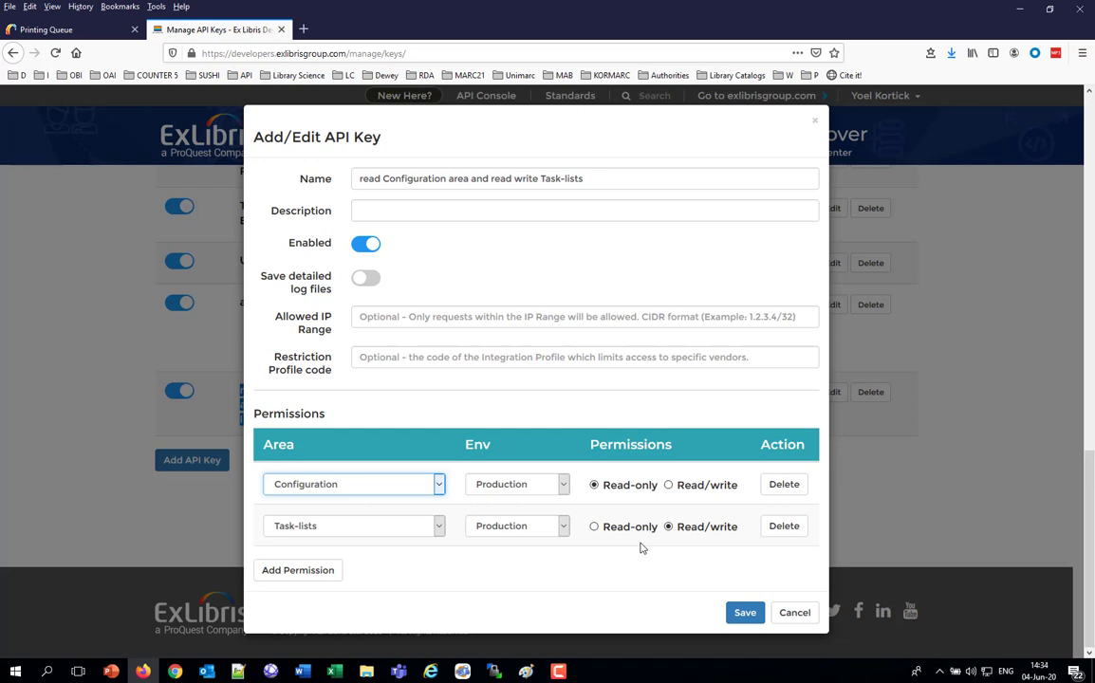
click(792, 614)
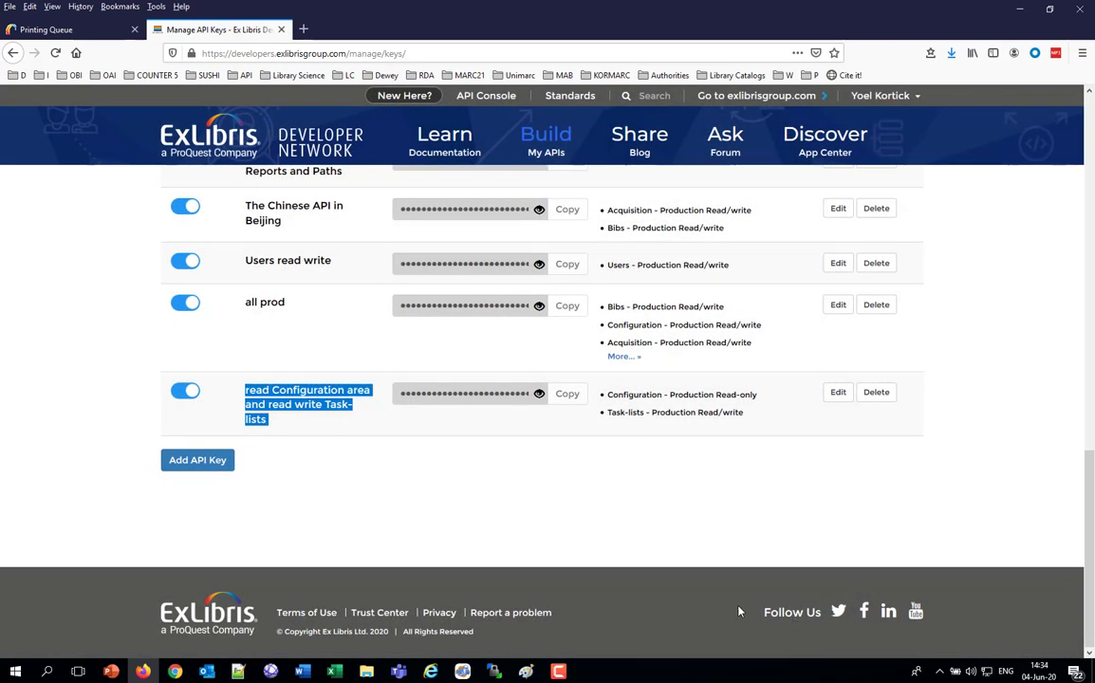
In Chrome, compare the Print Daemon setup blog article with the App Center results for print
click(430, 427)
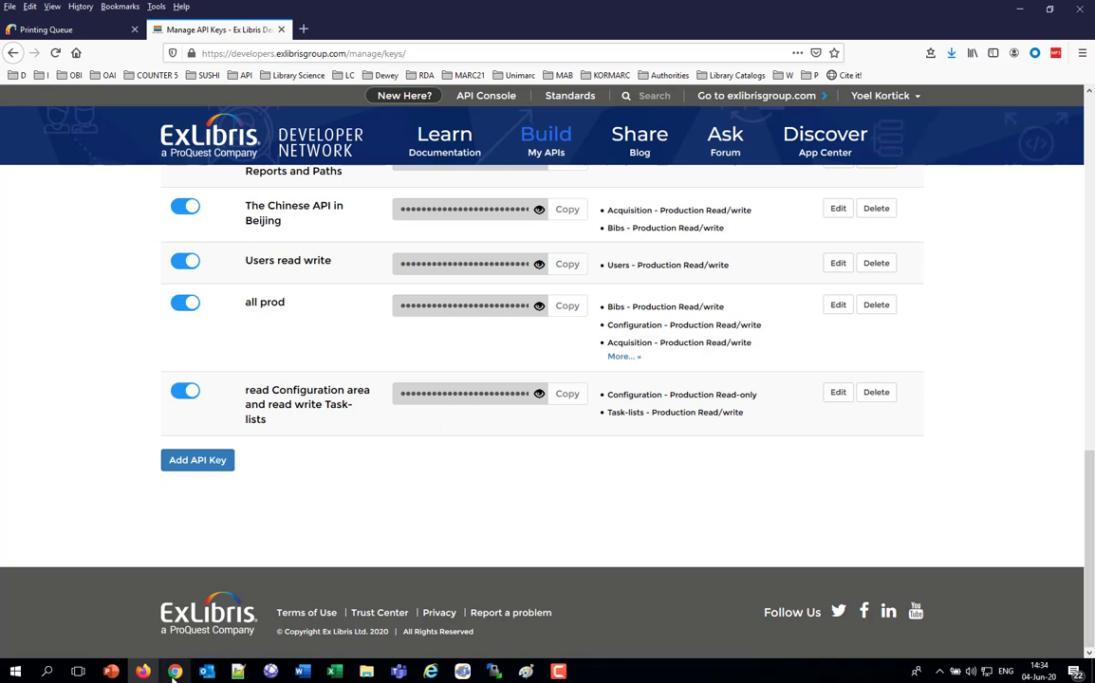
mouse_move(174, 673)
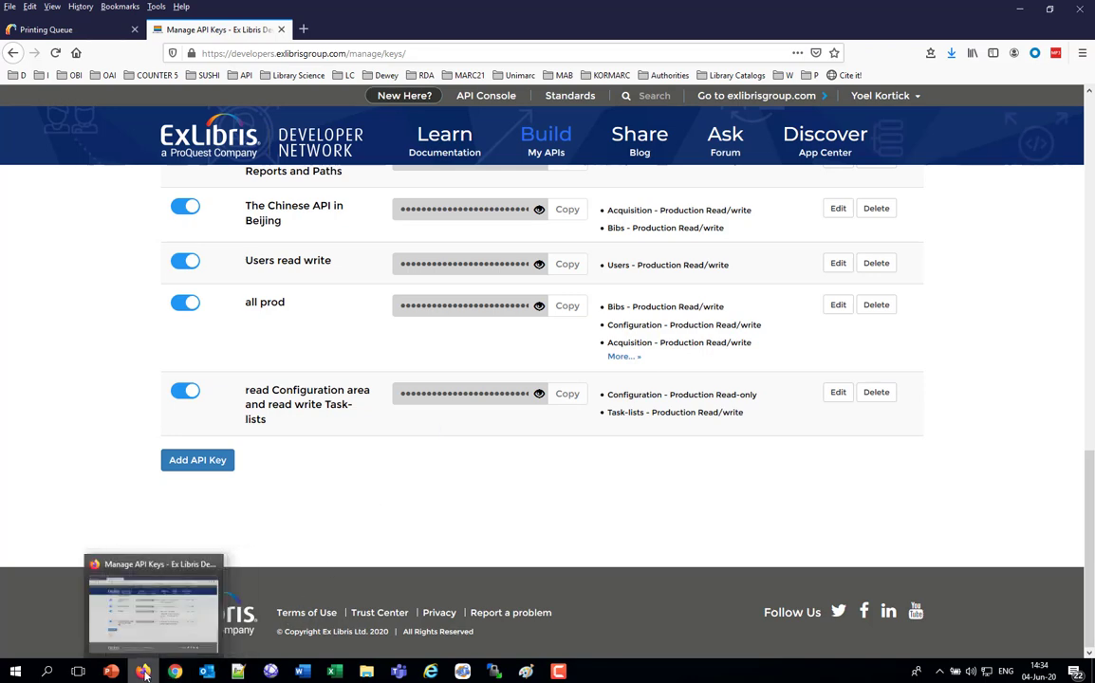
click(177, 672)
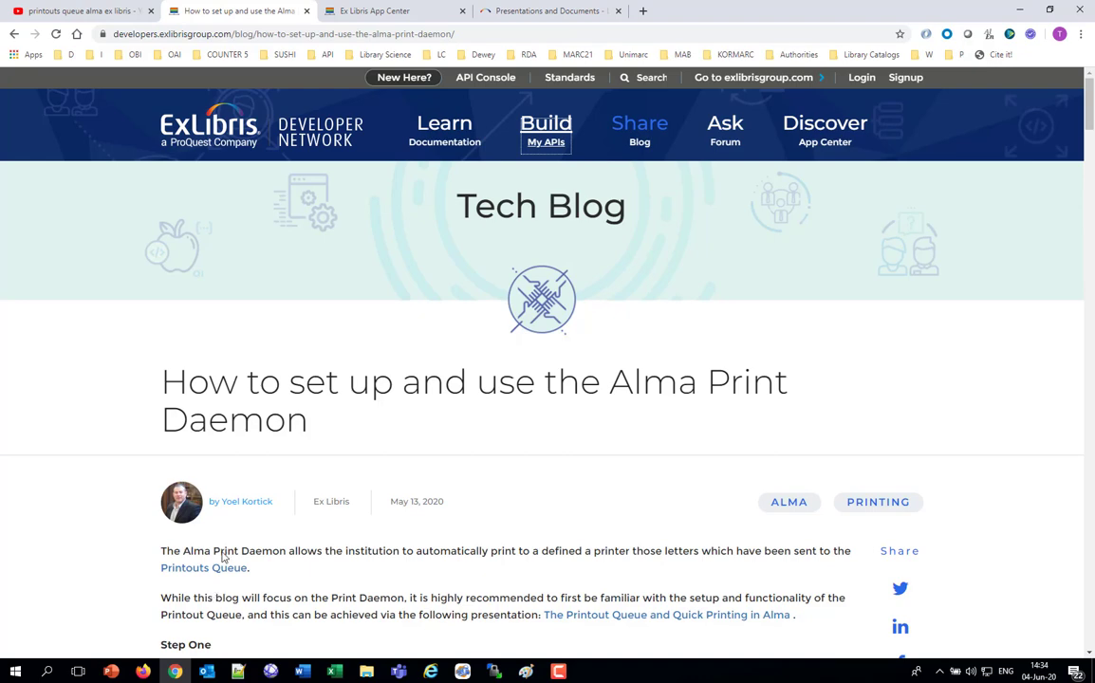
click(361, 13)
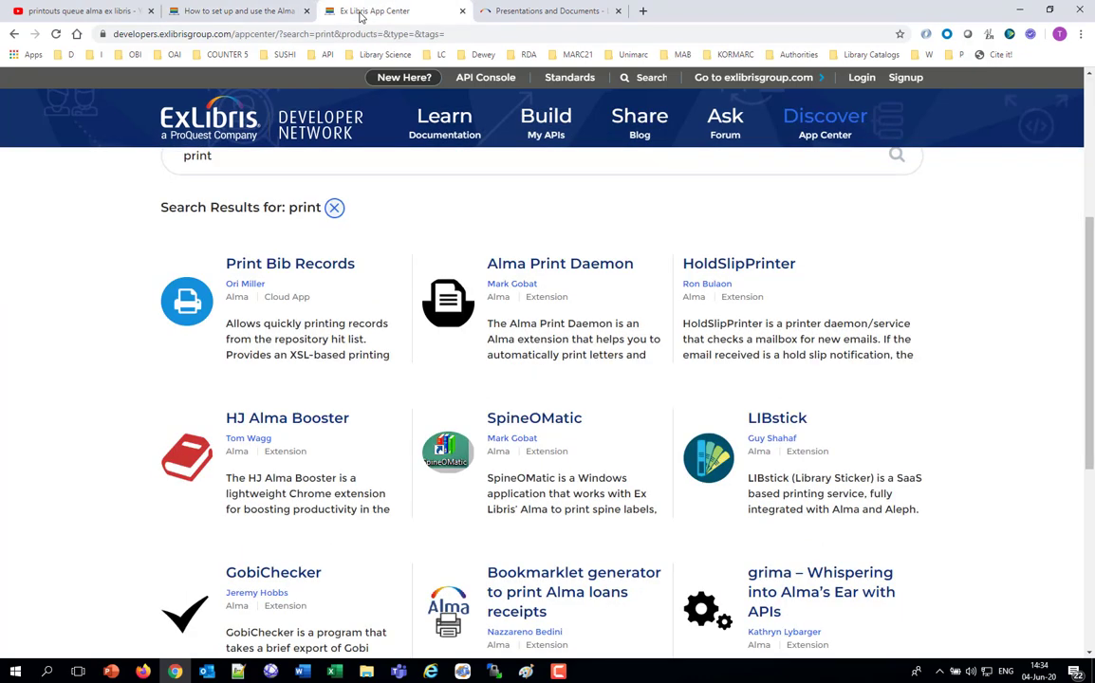
click(237, 12)
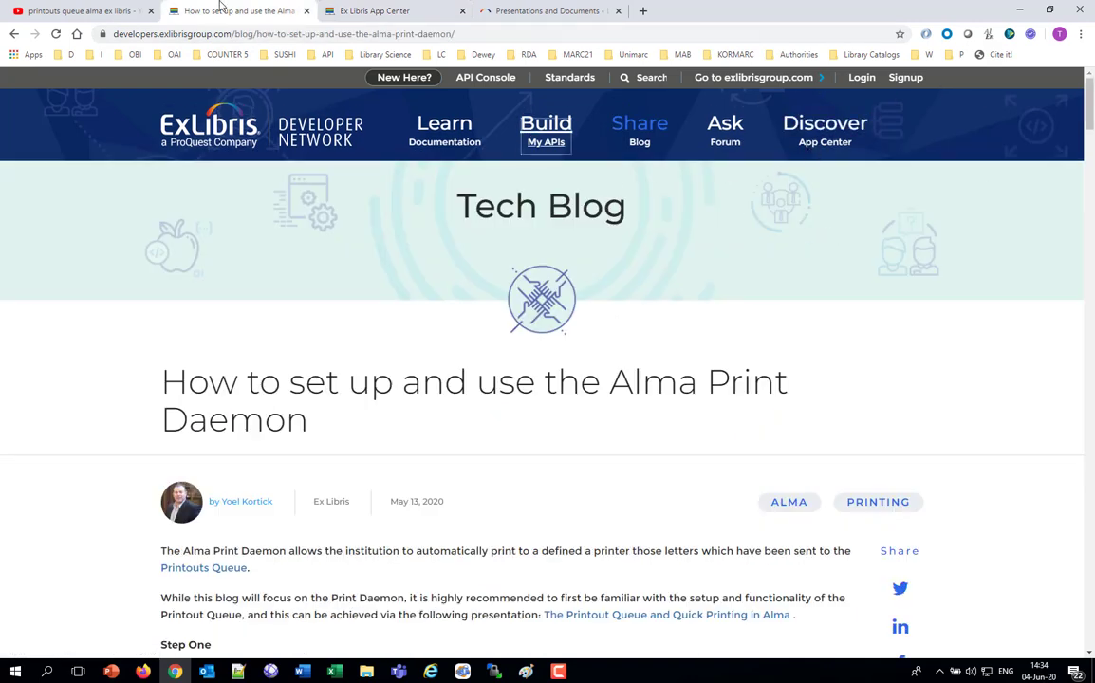
click(370, 12)
scroll(550, 379, up, 5)
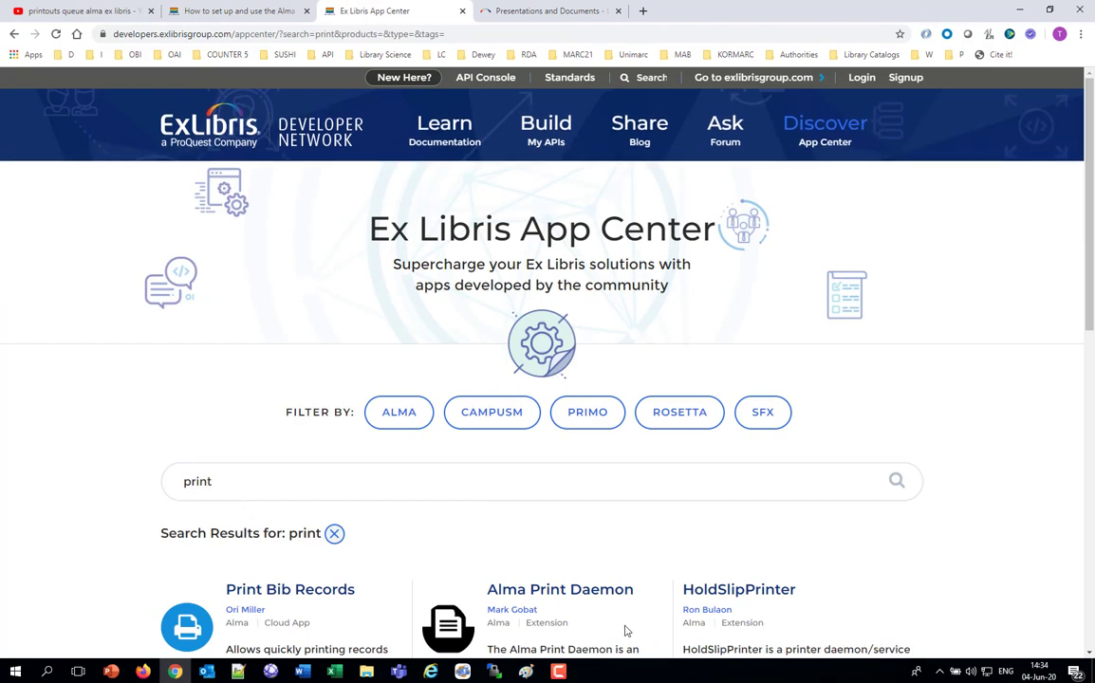
scroll(621, 631, down, 3)
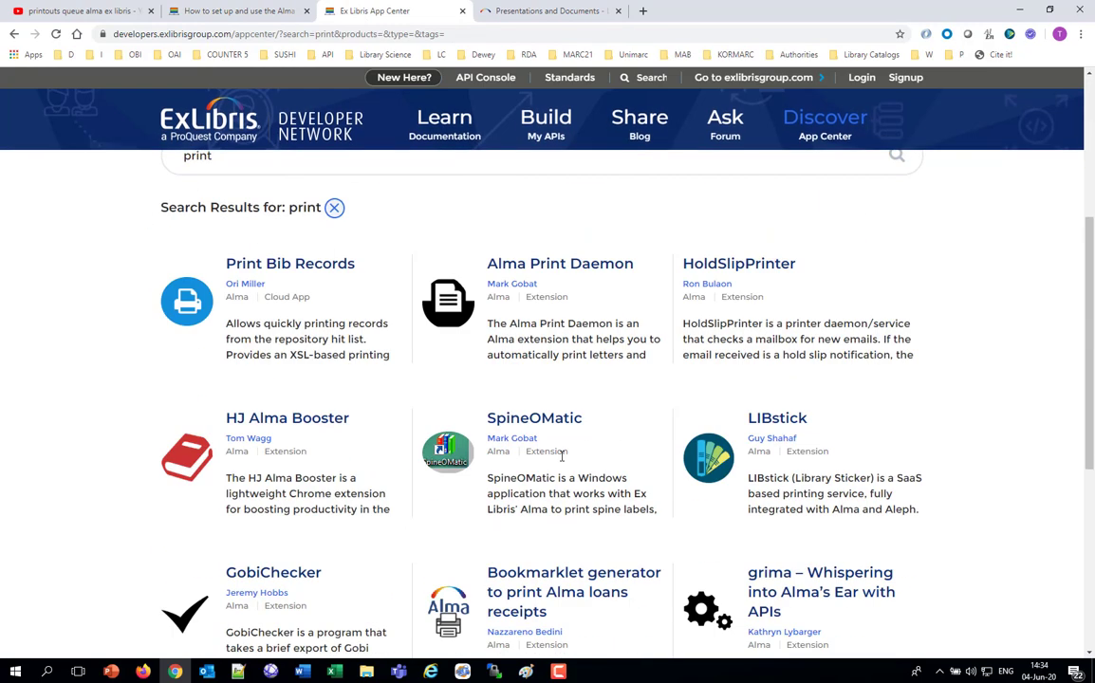
Open the Alma Print Daemon app details and follow its link to the GitHub releases
click(512, 269)
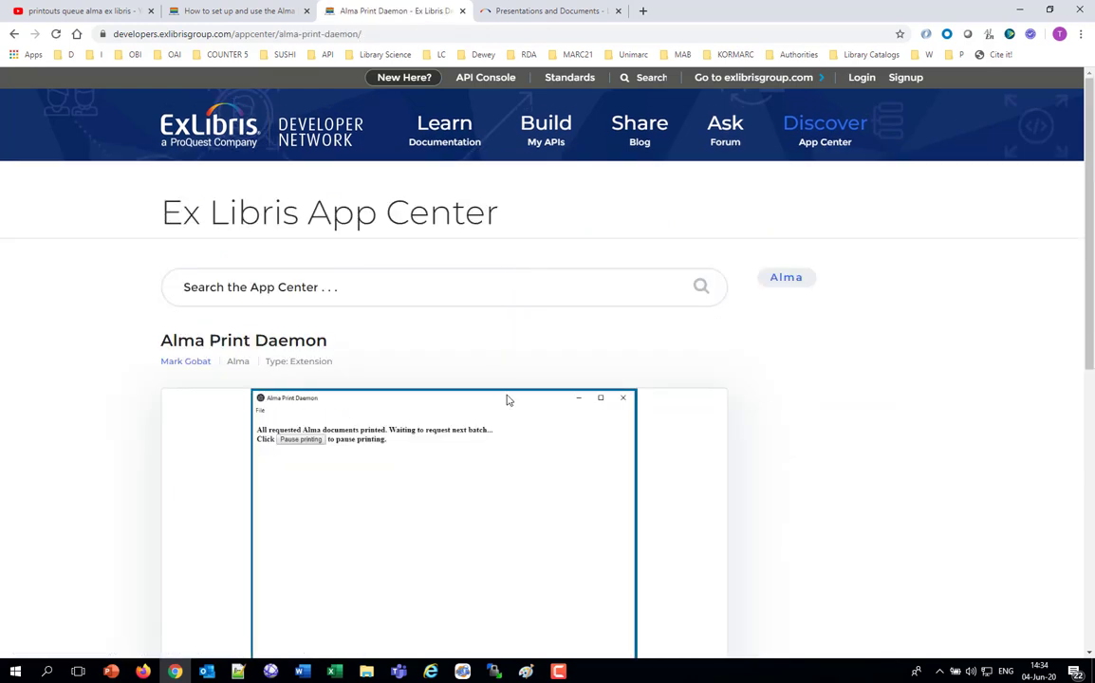
scroll(680, 459, down, 6)
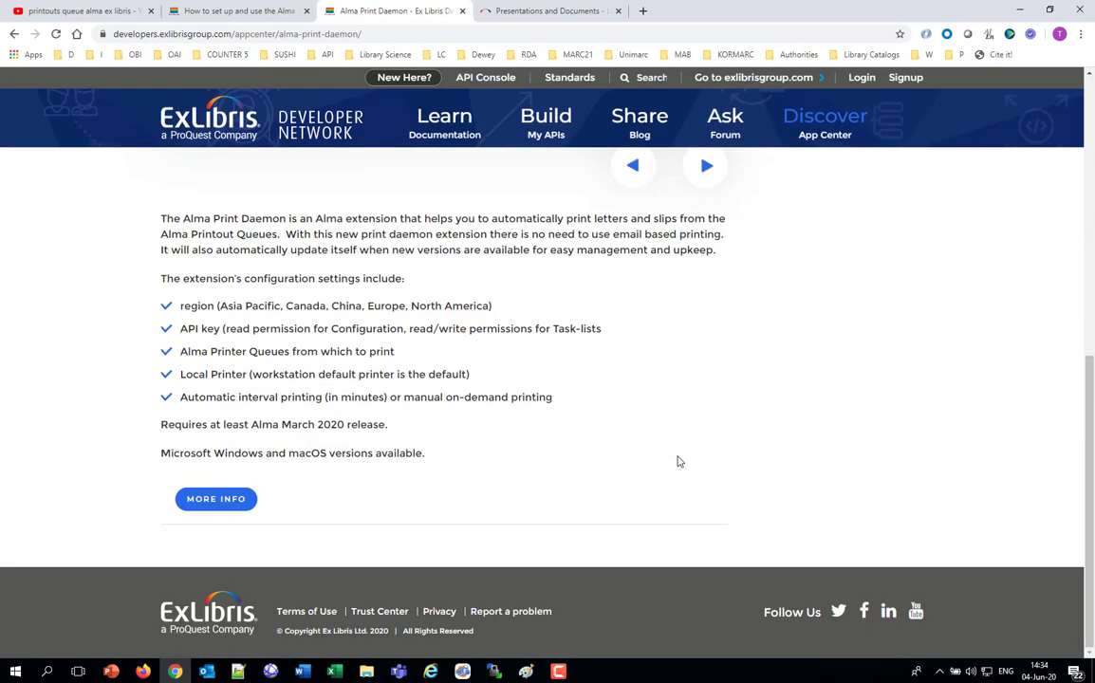
click(233, 498)
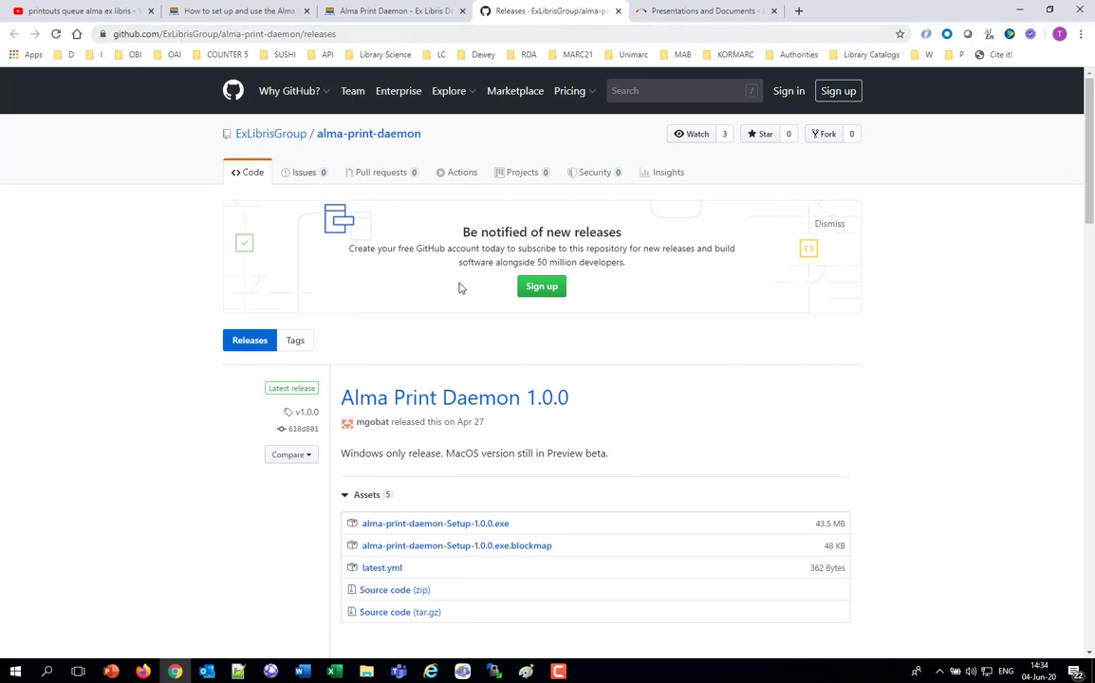
Download the 43.5 MB alma-print-daemon-Setup-1.0.0.exe installer from the release assets
click(492, 528)
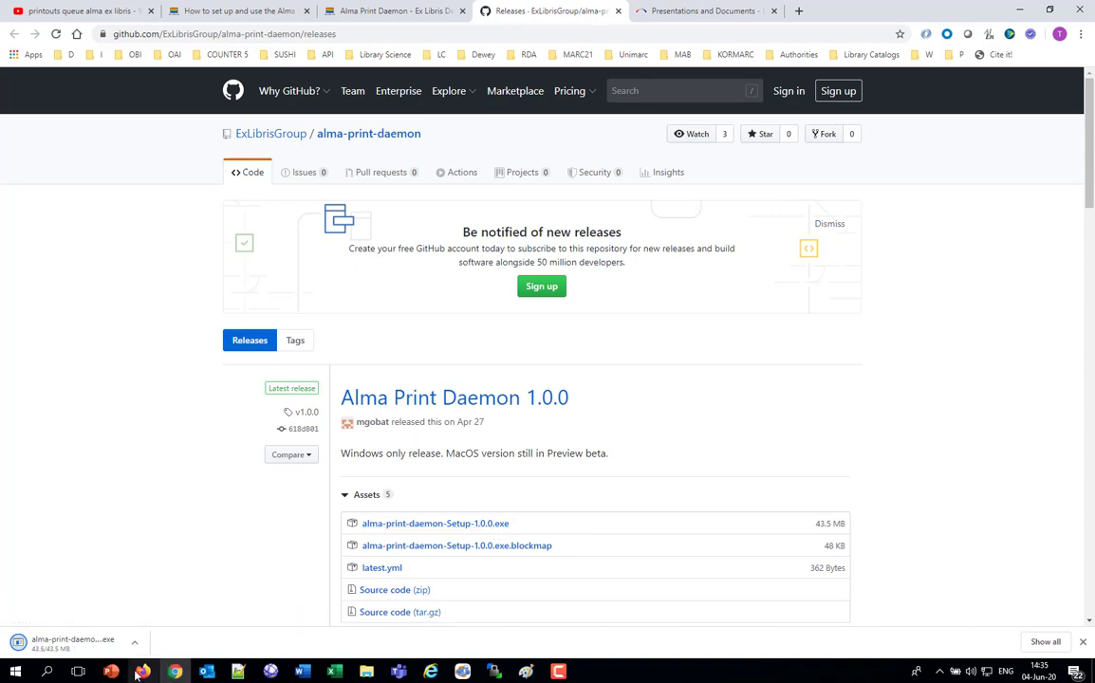
Search Windows for 'alma pr' and launch the alma-print-daemon app
click(50, 672)
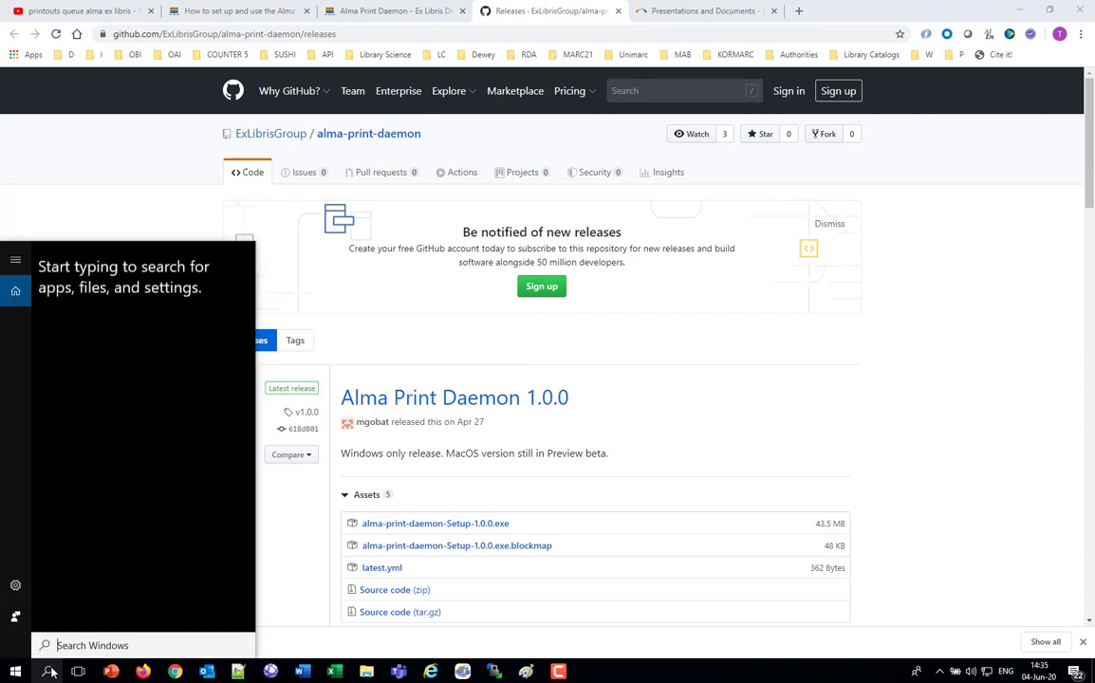
text(alma pri)
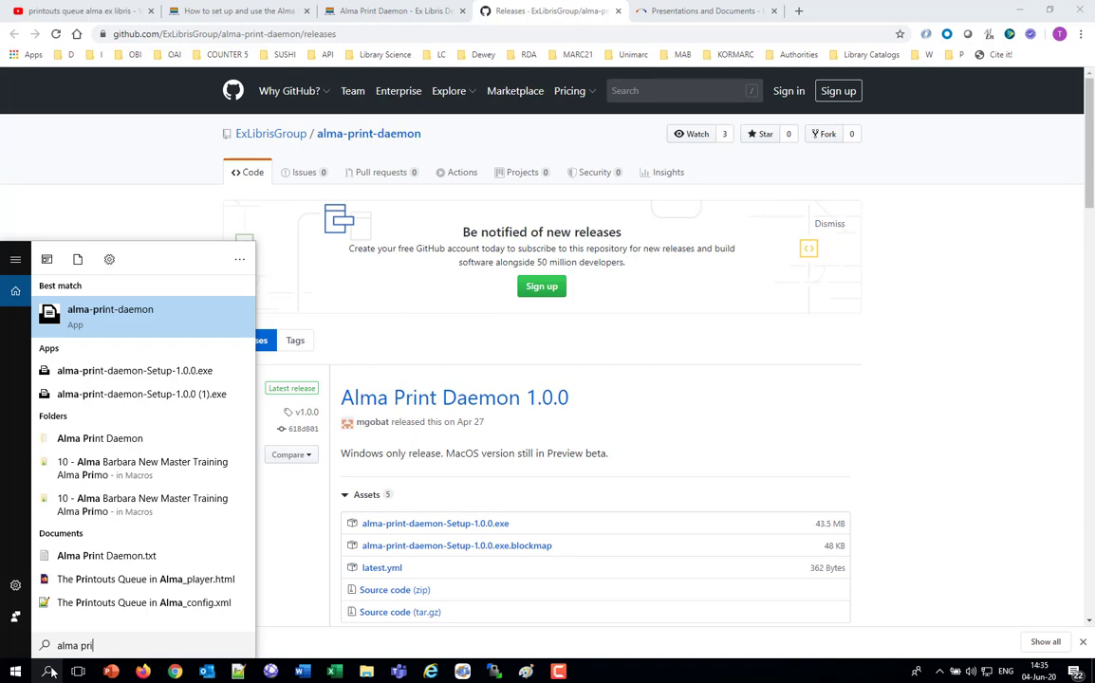
click(126, 317)
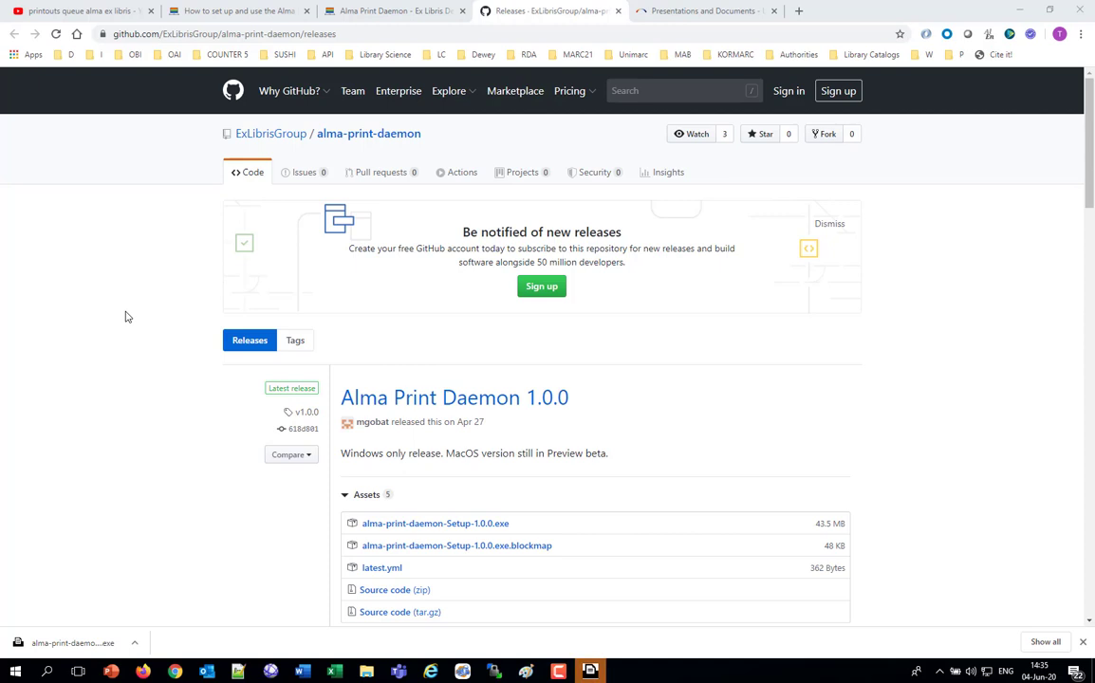
Open the daemon's File > Configuration settings and select the API key field
click(591, 670)
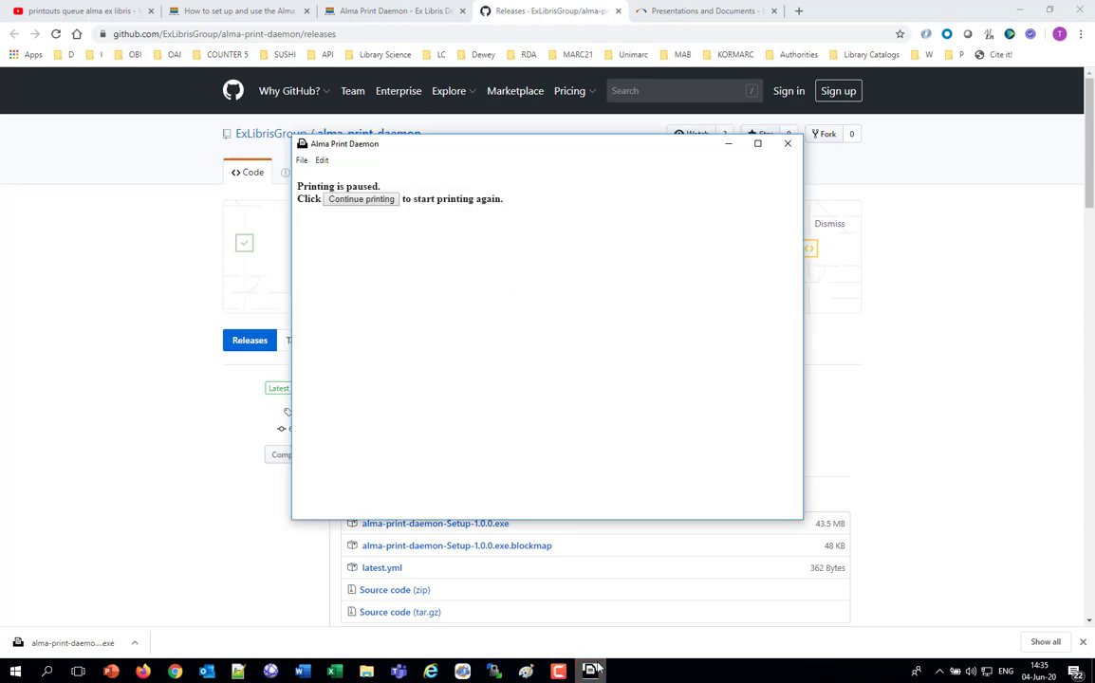
click(301, 160)
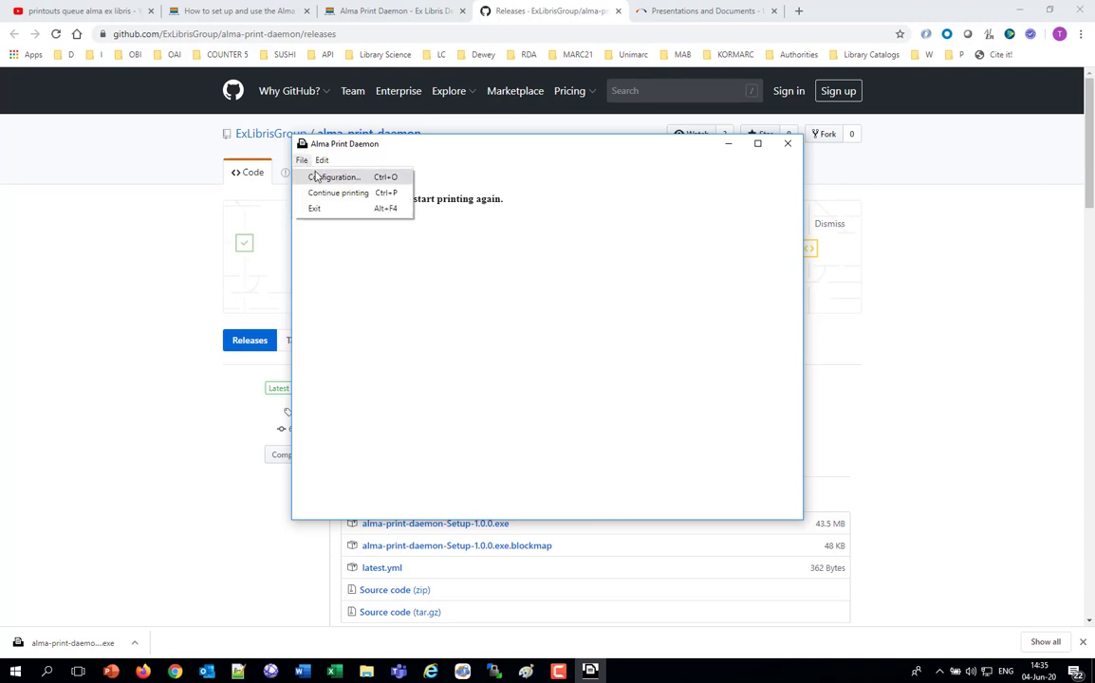
click(316, 176)
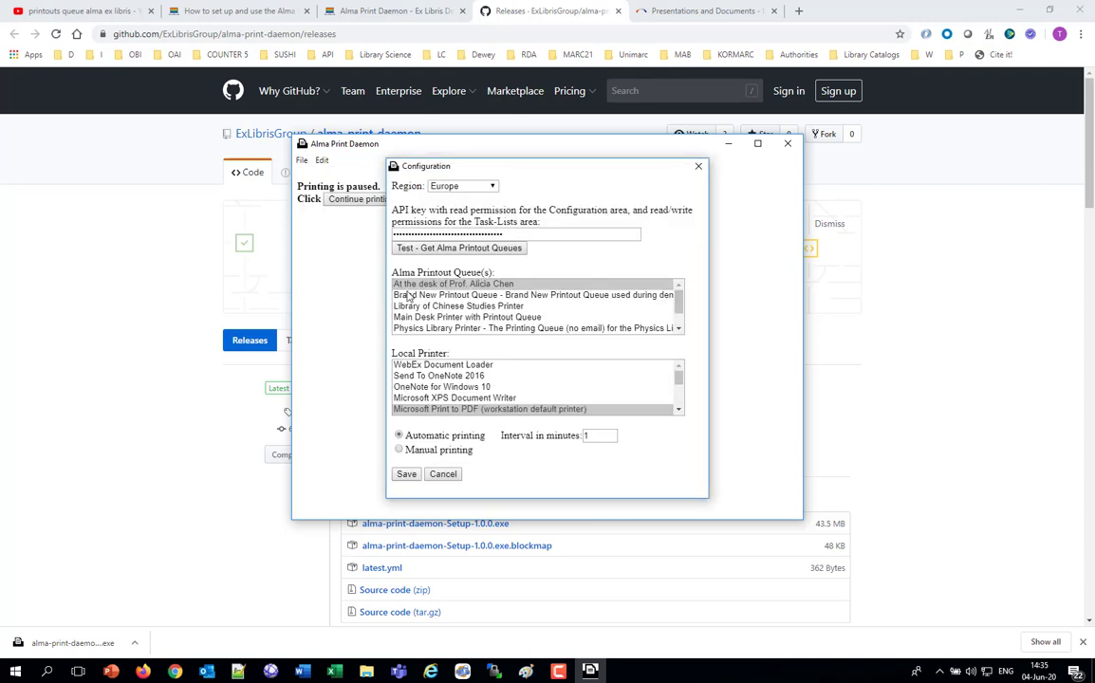
click(476, 235)
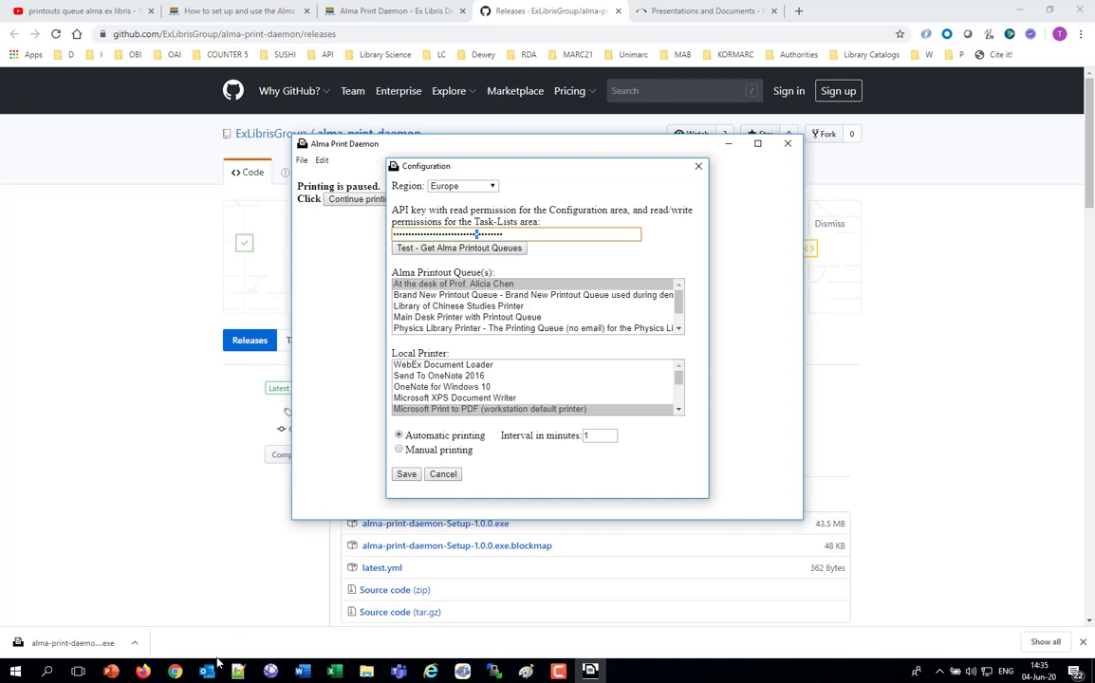
click(142, 672)
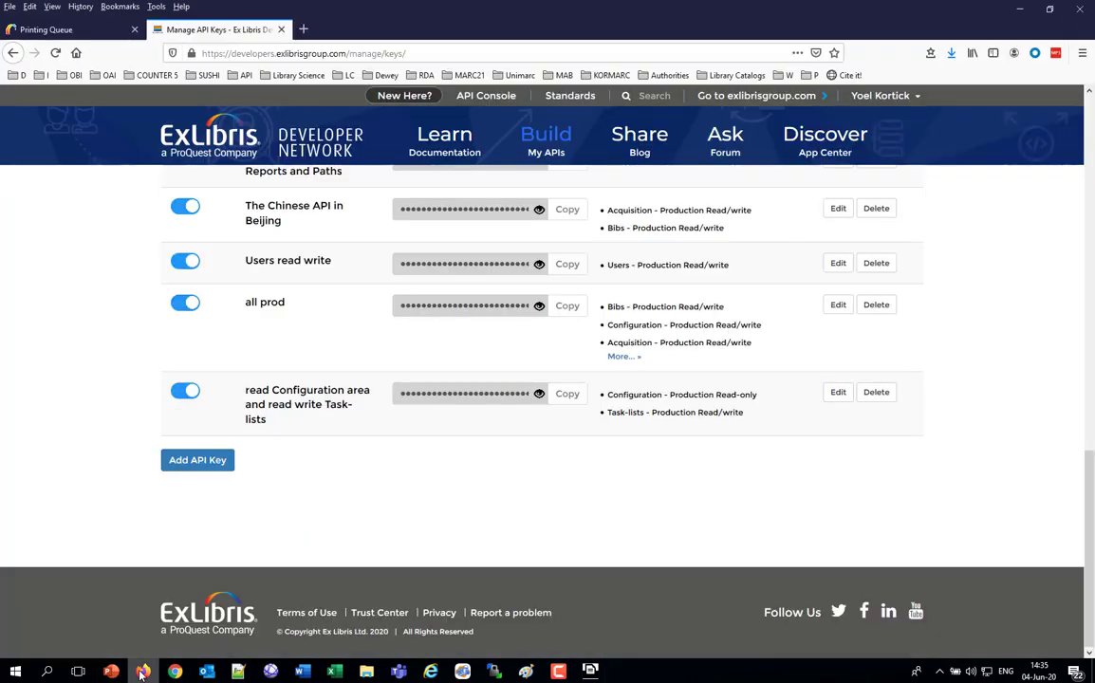
Paste the Configuration/Task-lists API key into the daemon and fetch the Alma printout queues
click(539, 393)
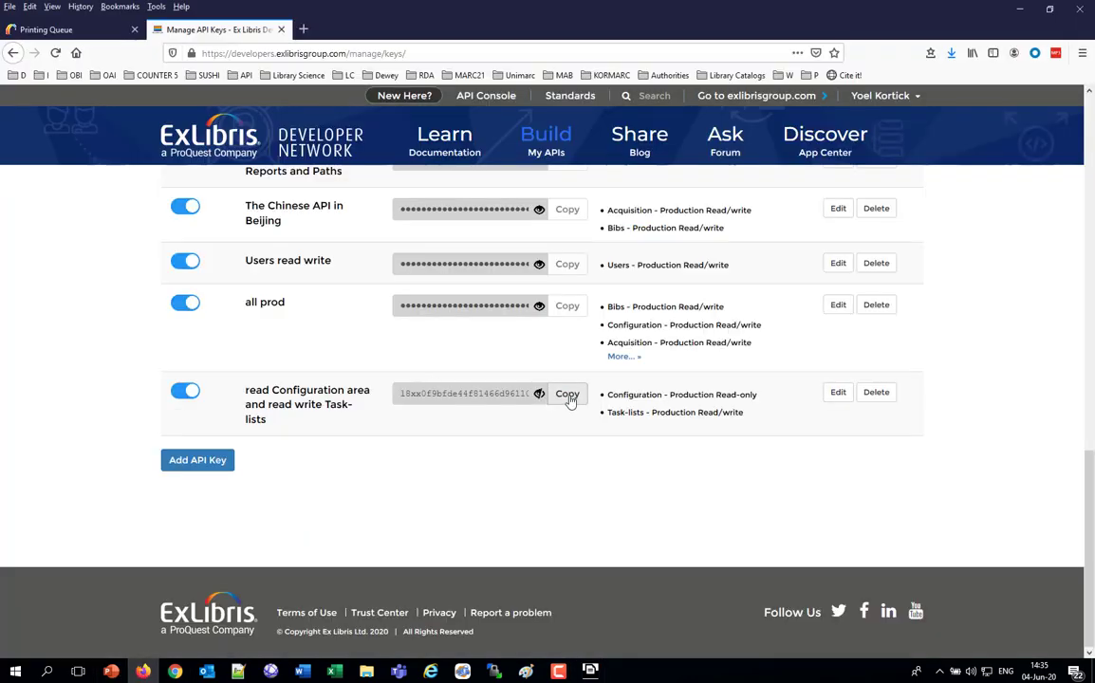
click(568, 395)
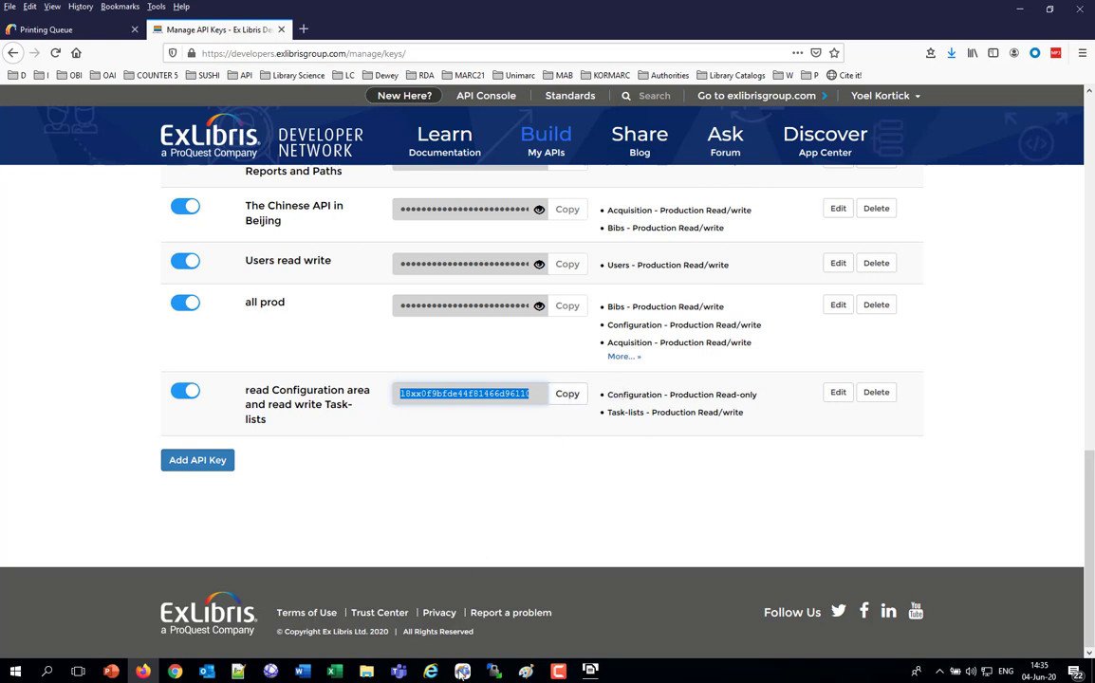
key(alt+Tab)
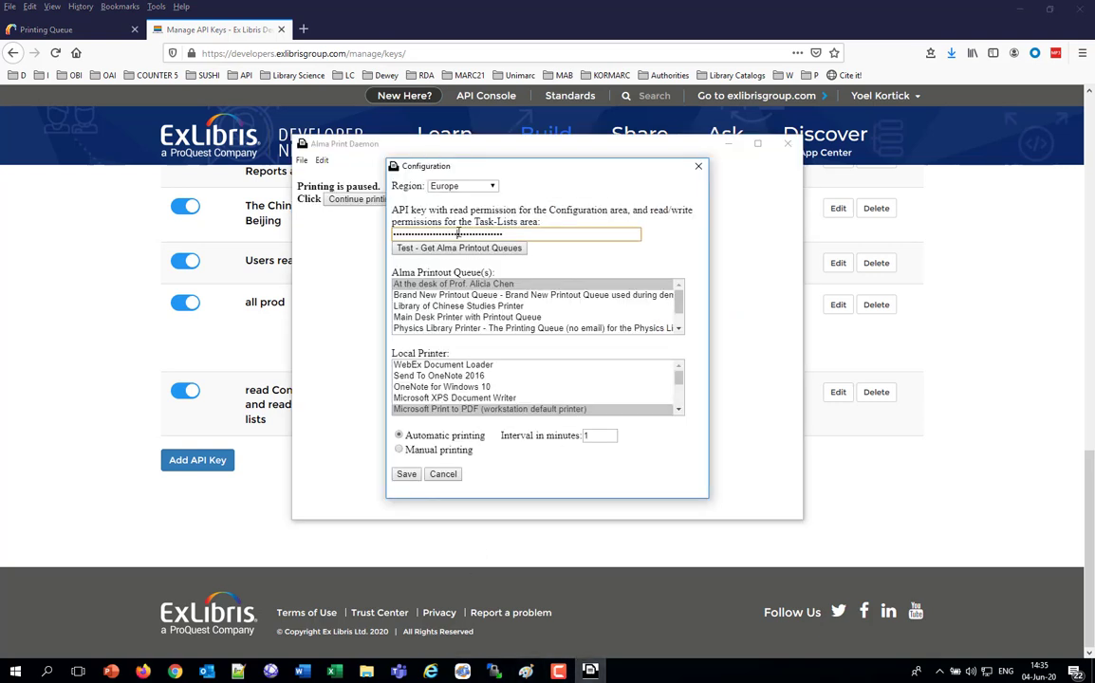
double_click(459, 232)
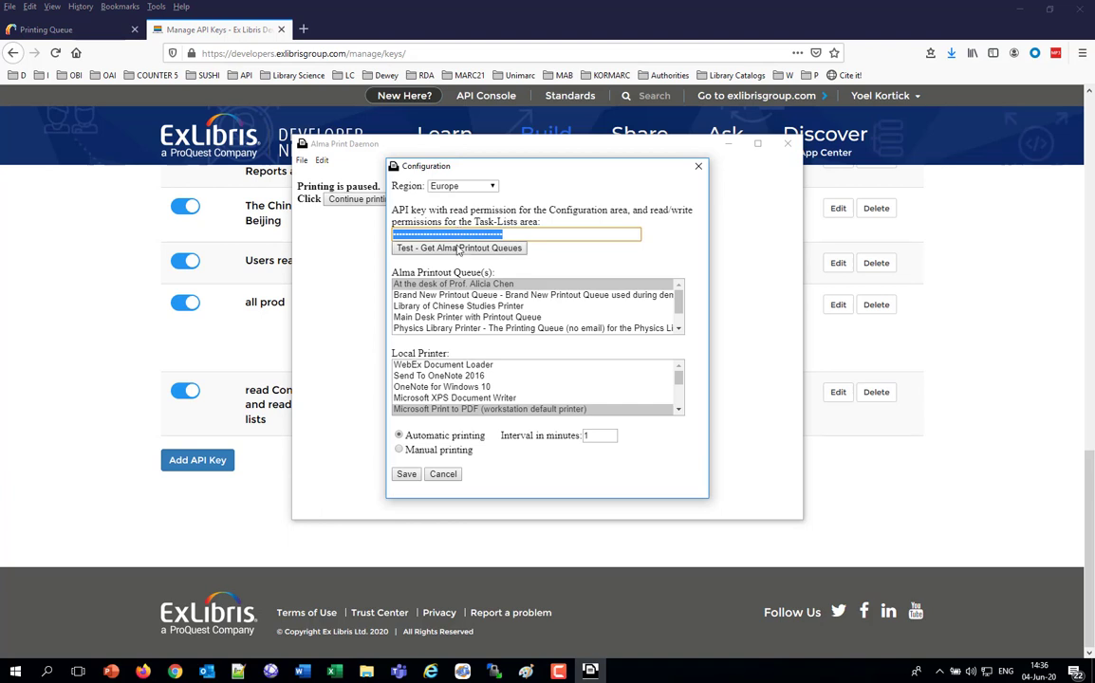
click(459, 248)
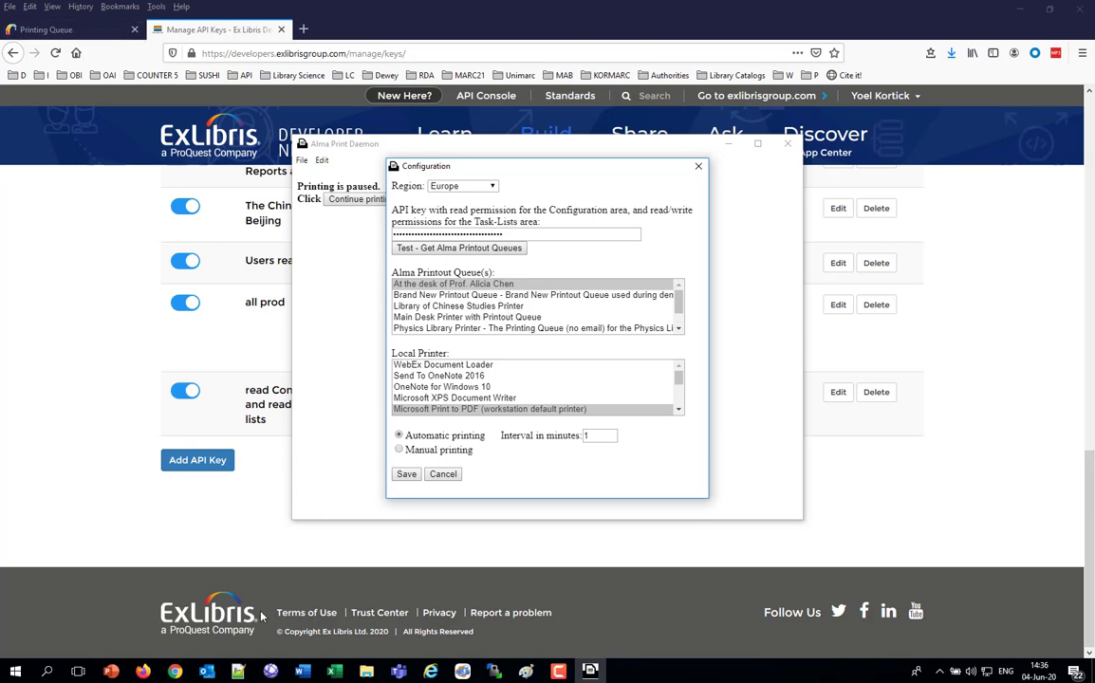
click(141, 671)
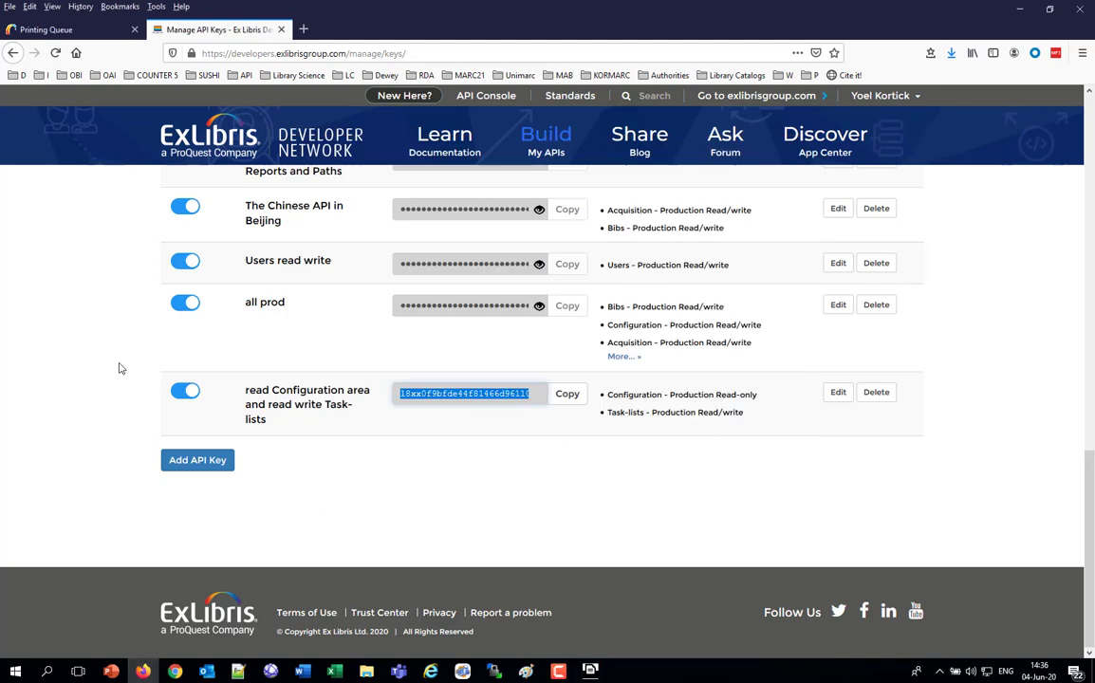
Open Alma Configuration > Fulfillment > Printers and review the printers with online queues
click(78, 31)
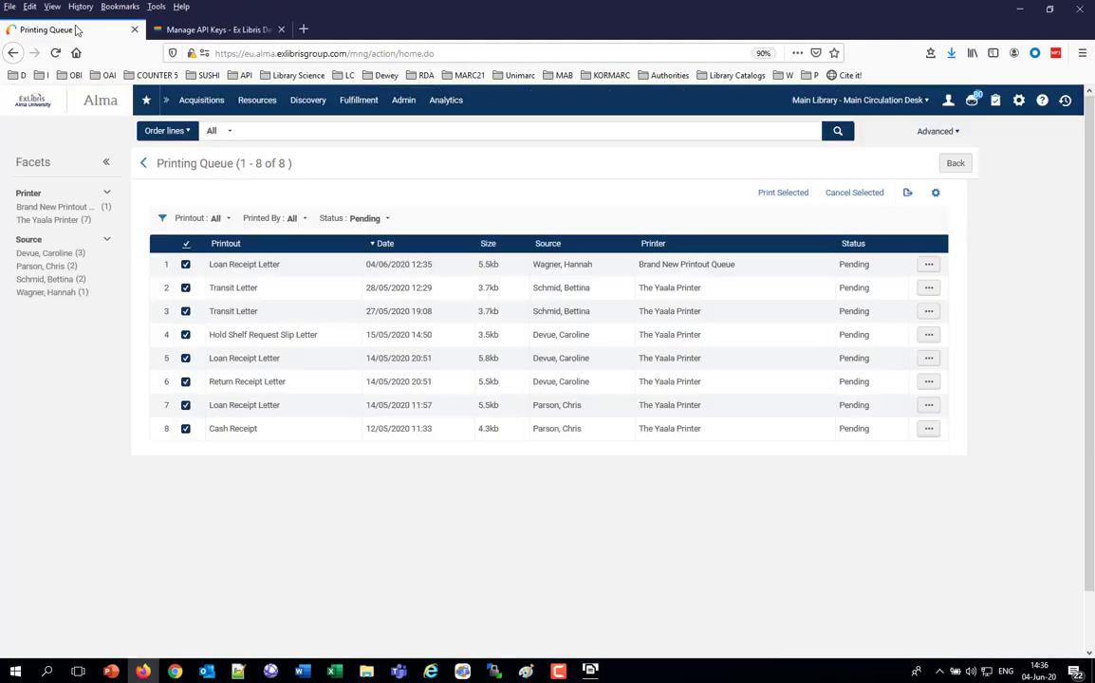
click(42, 103)
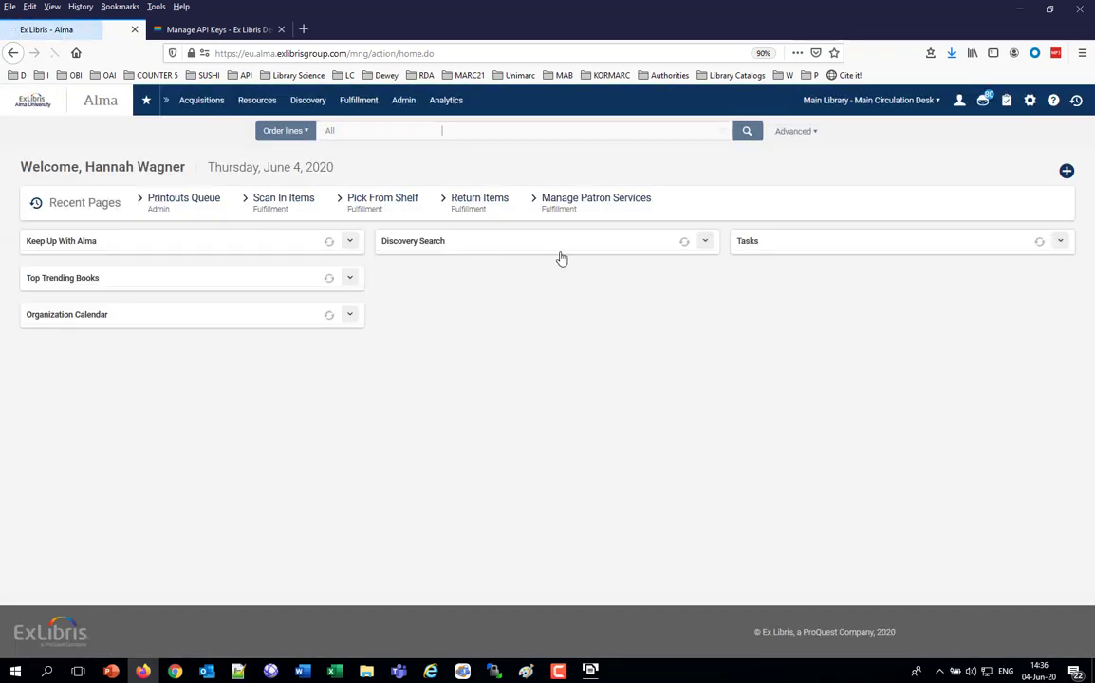
click(1020, 103)
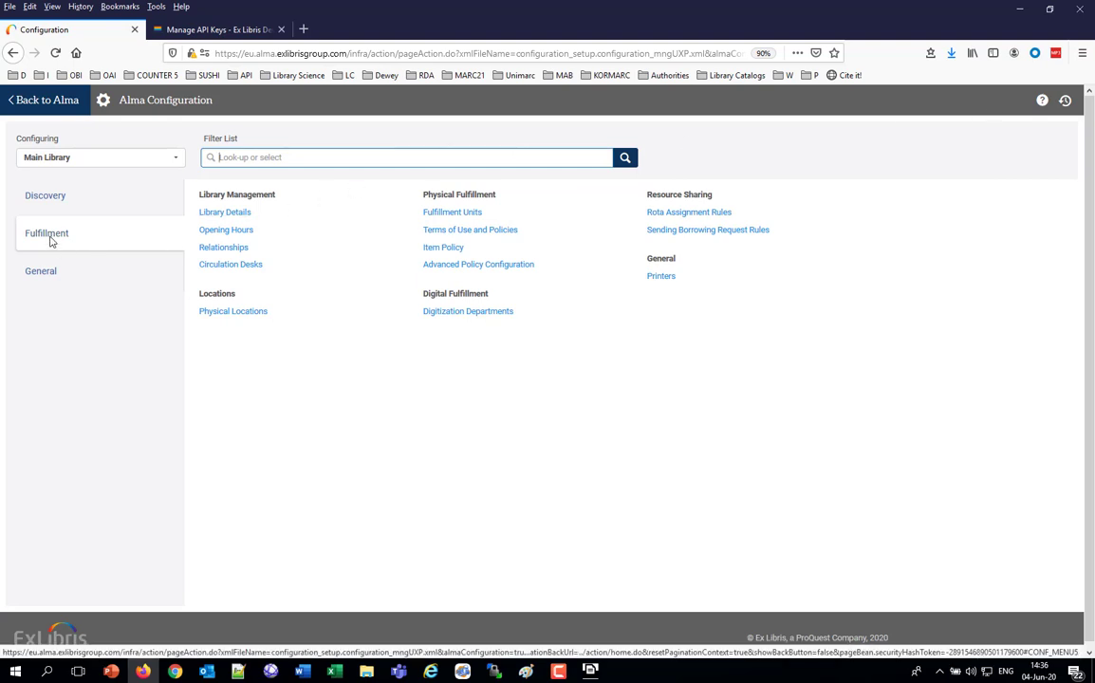
click(672, 278)
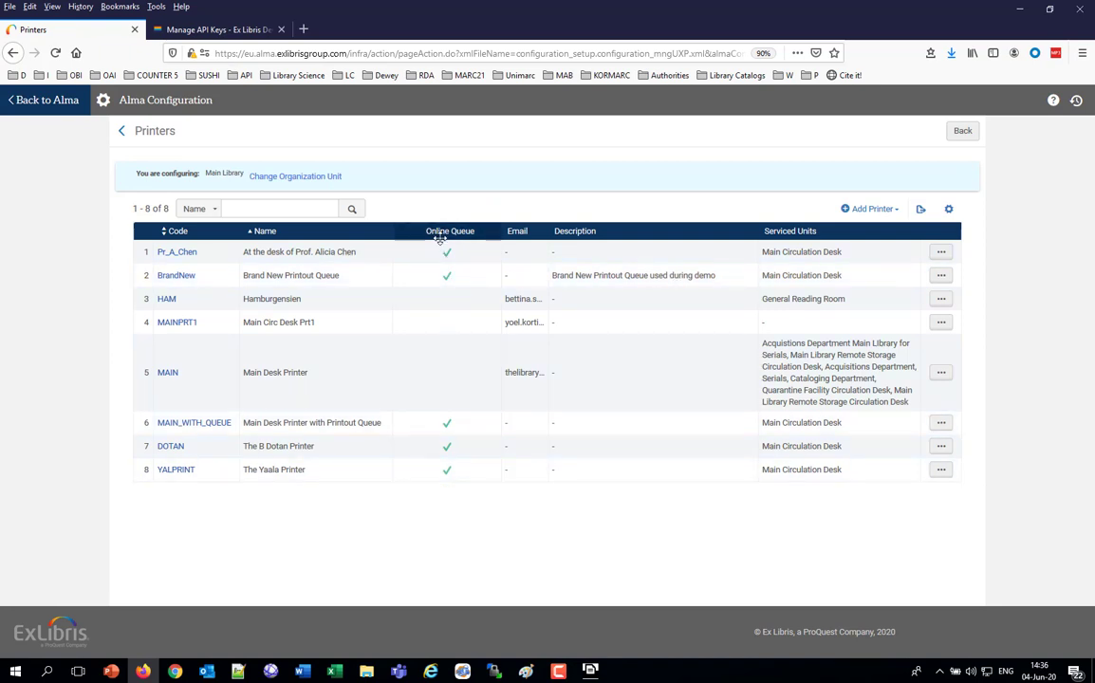
triple_click(250, 251)
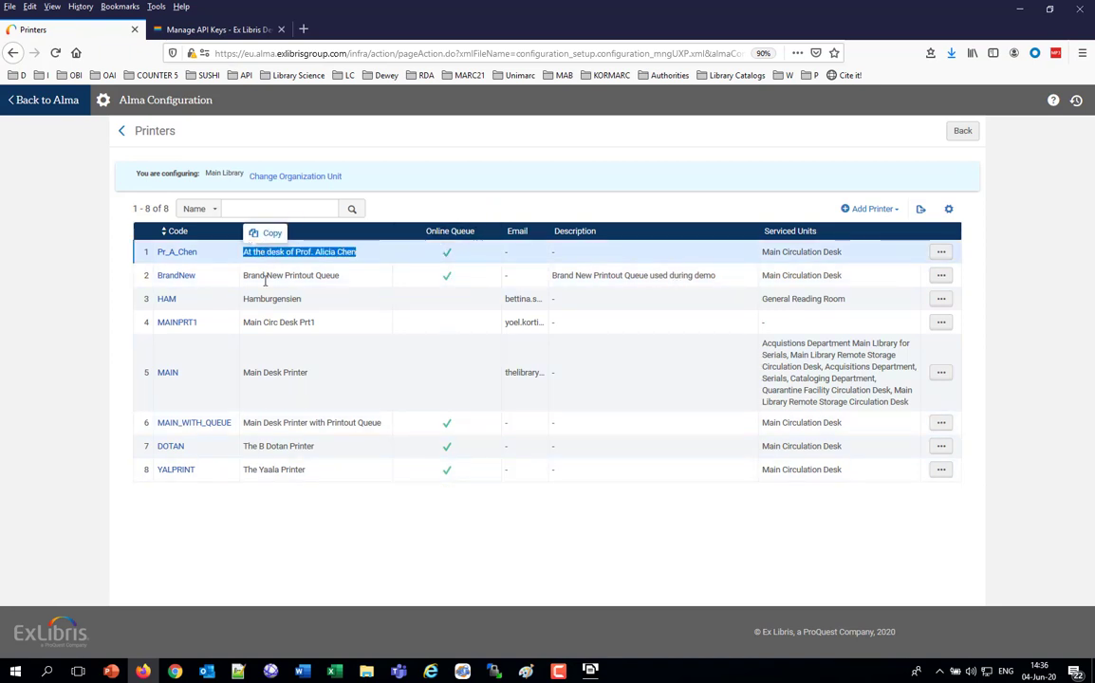
triple_click(270, 275)
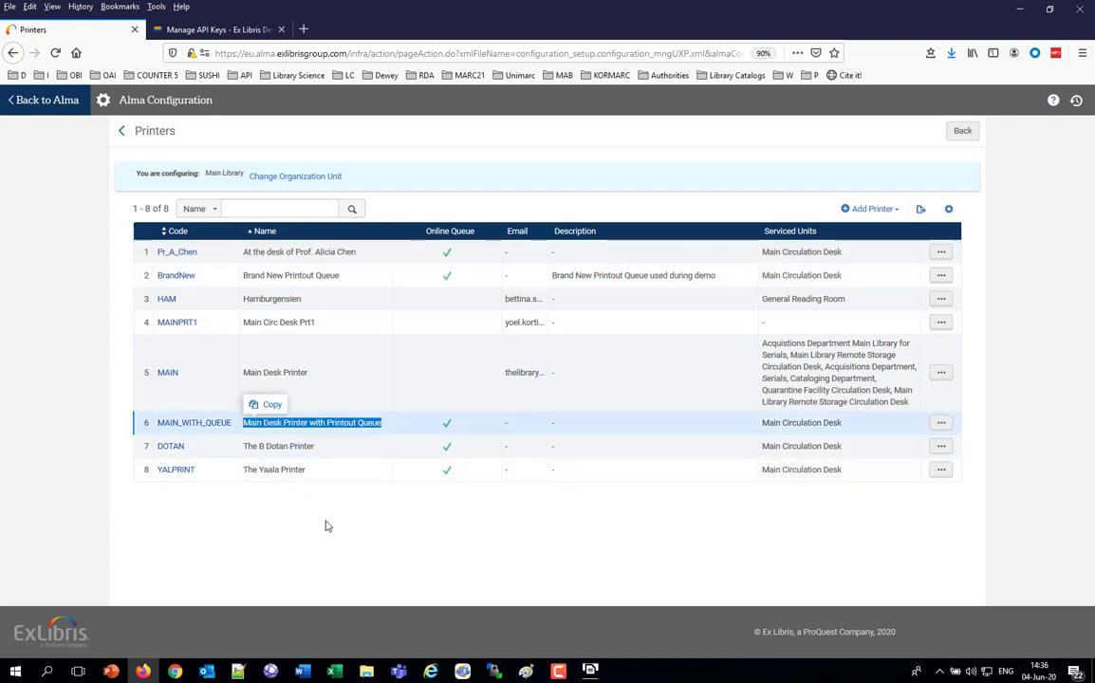
Check Library of Chinese Studies printers and pick its printer queue in the daemon
click(963, 132)
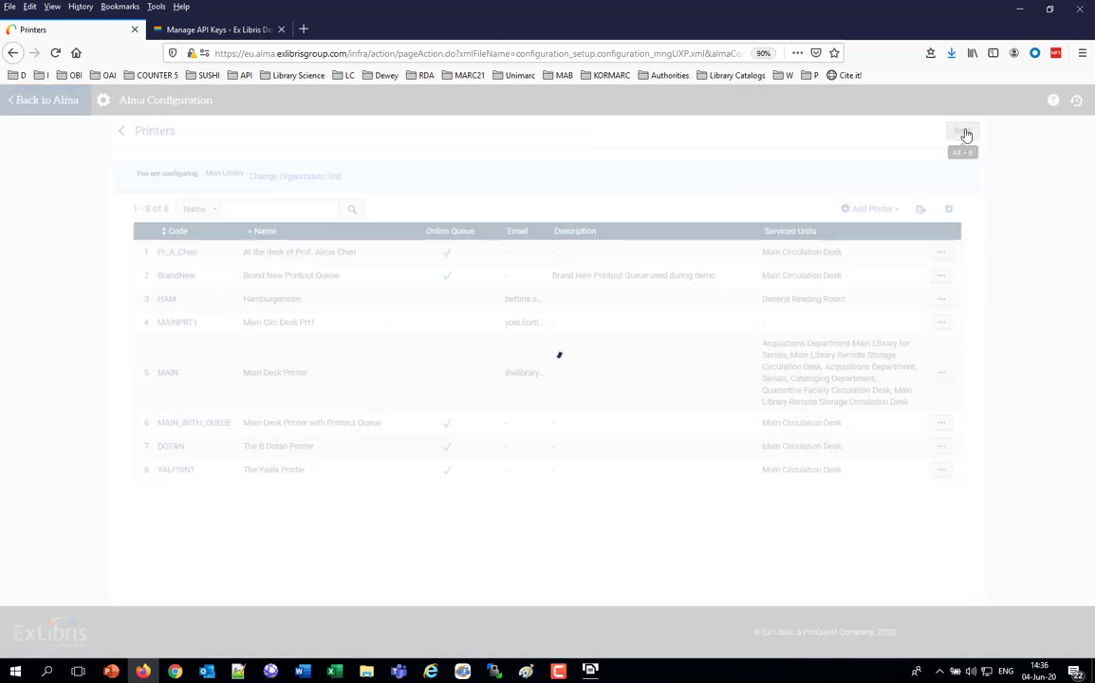
click(153, 160)
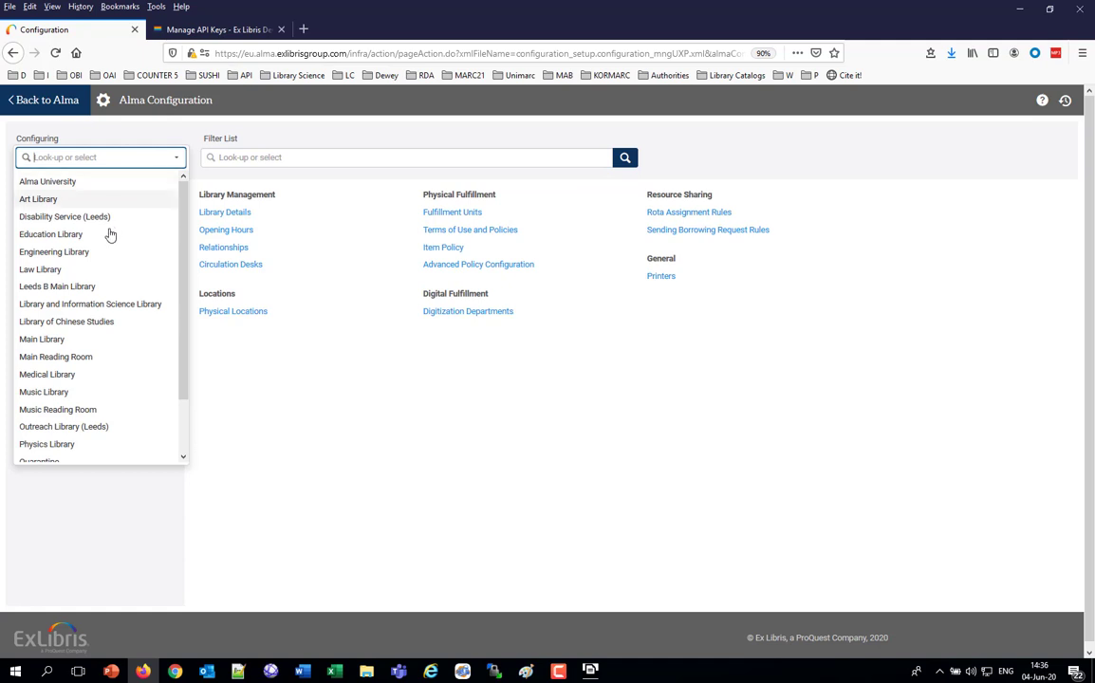
scroll(115, 383, down, 1)
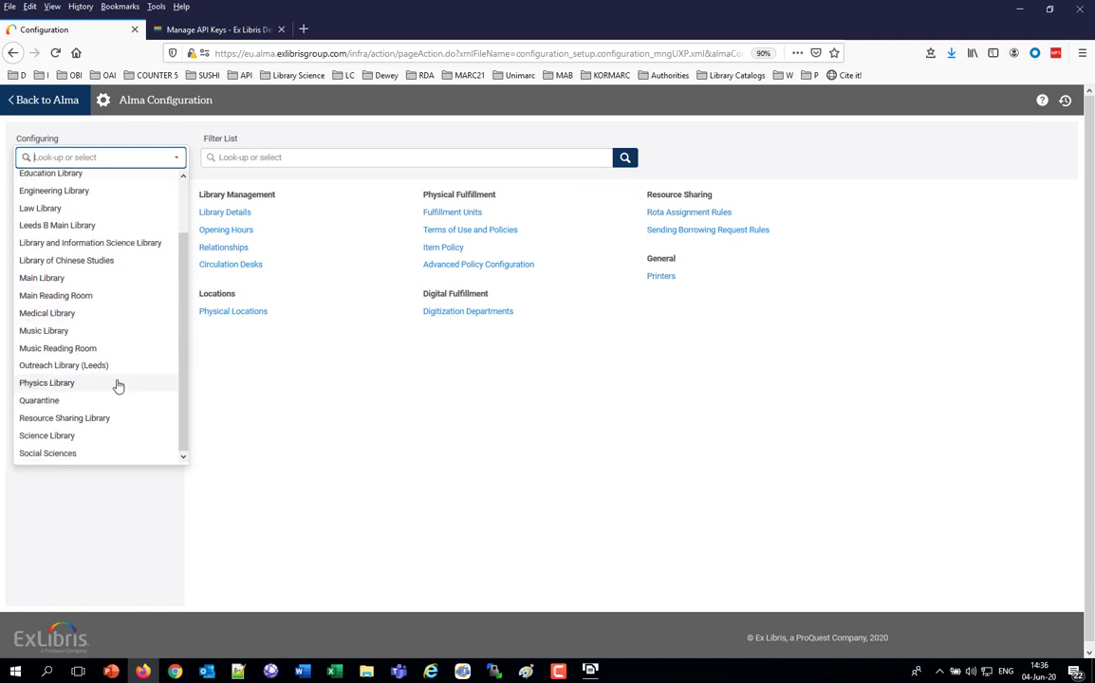
click(86, 262)
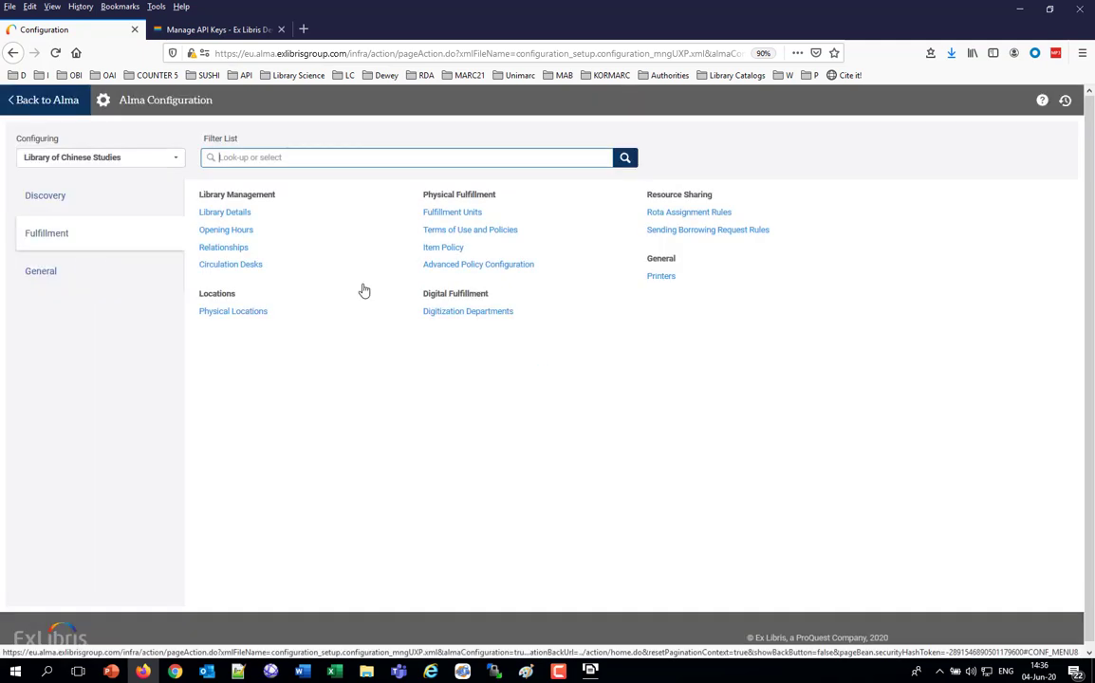
click(661, 277)
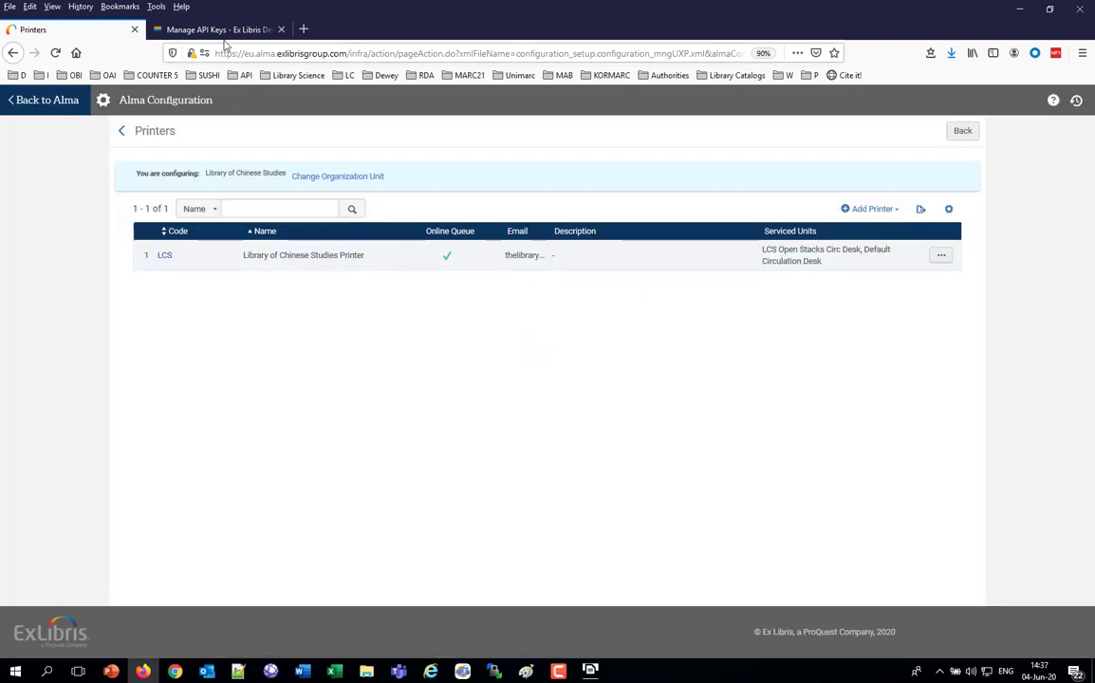
click(592, 672)
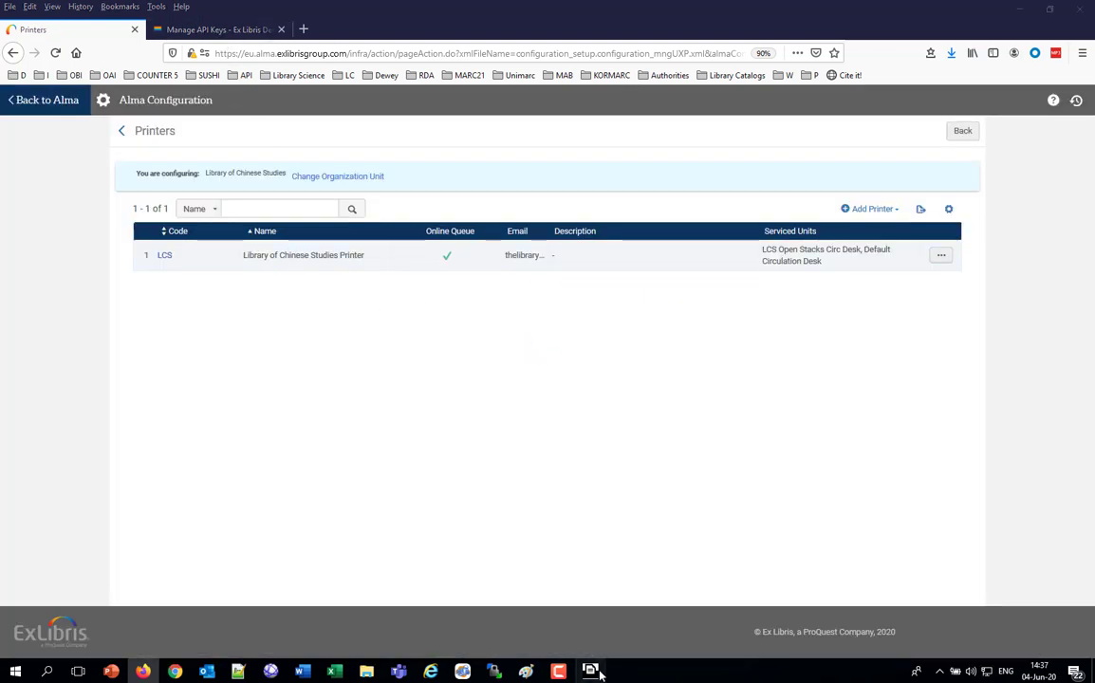
click(435, 306)
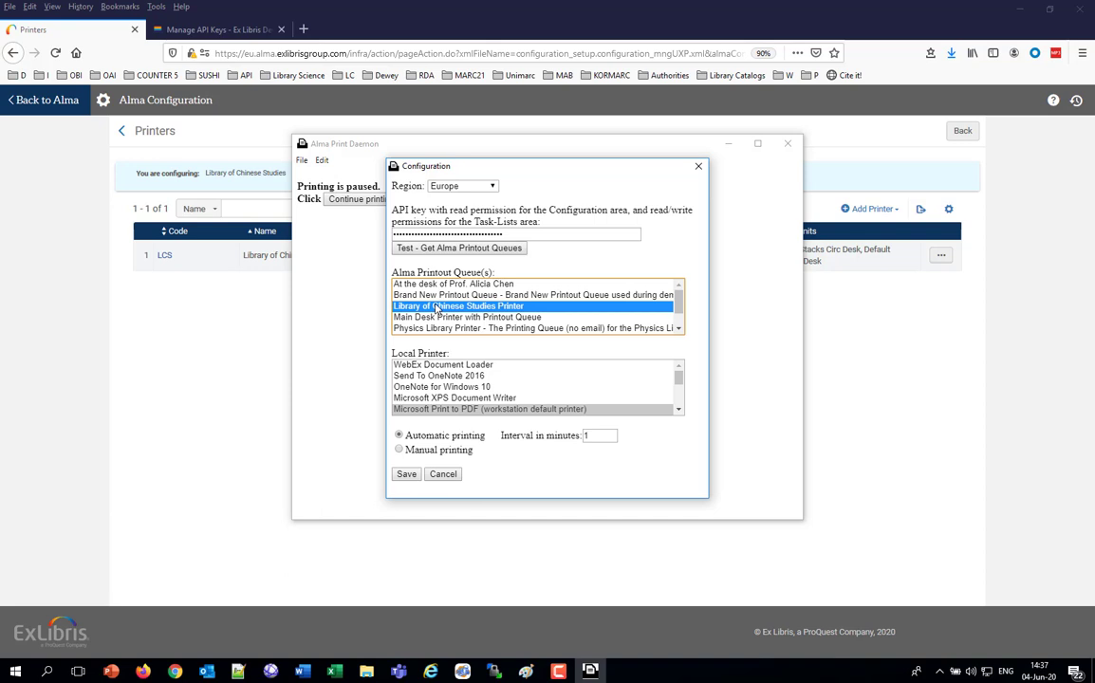
Switch Alma's configuring library back to Main Library
click(143, 671)
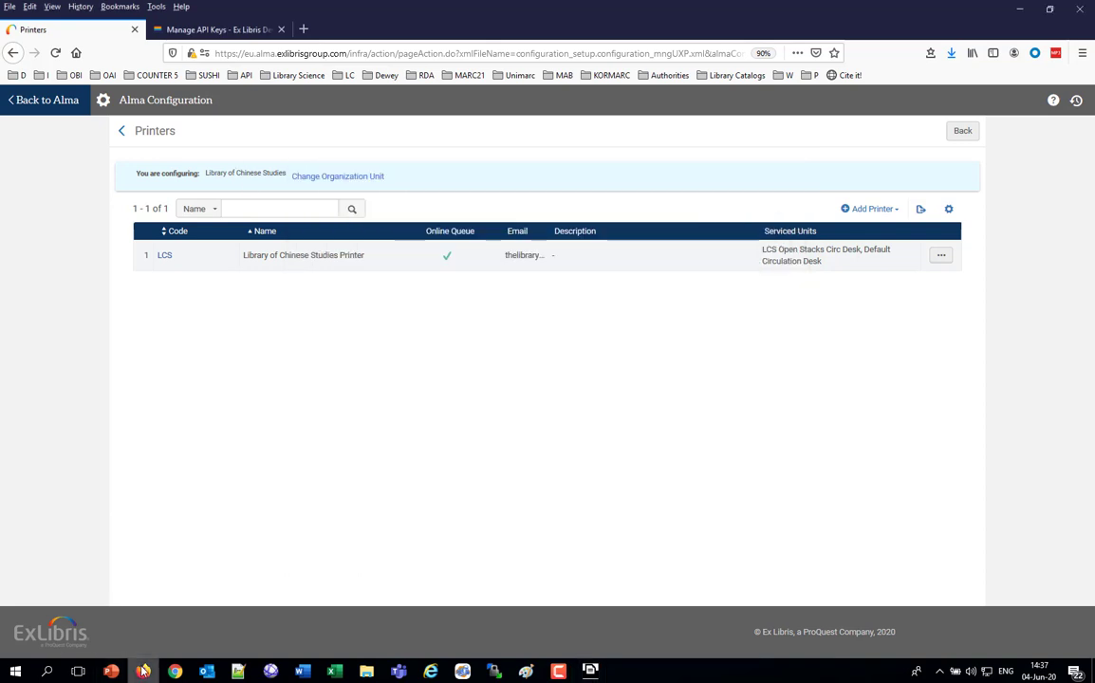
click(963, 133)
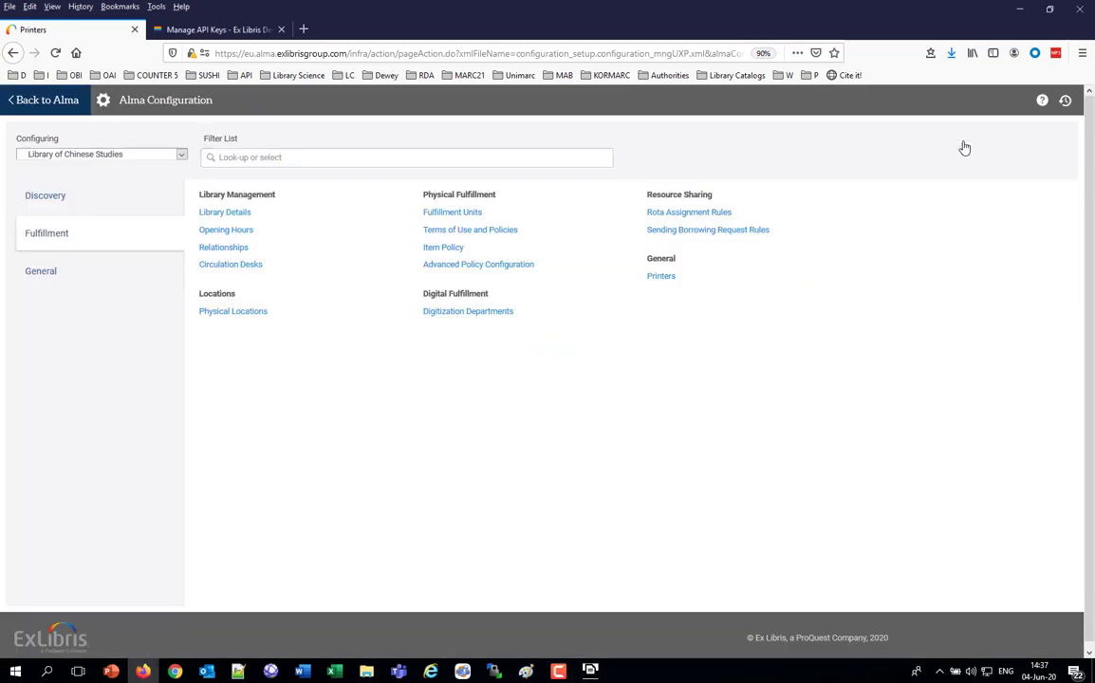
click(71, 158)
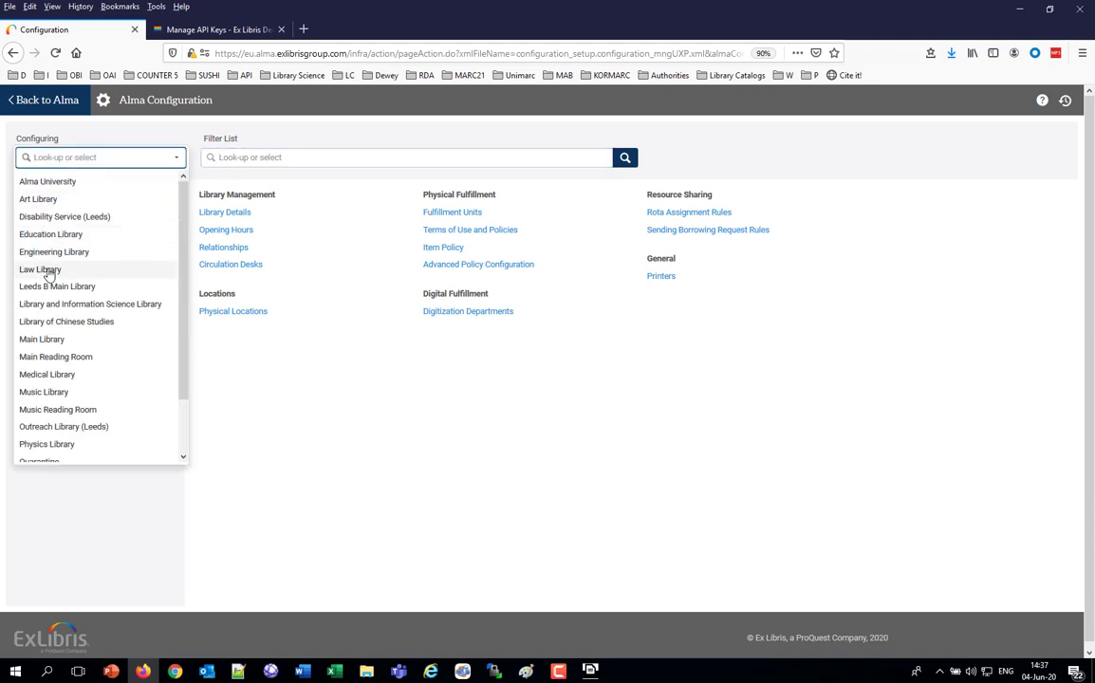
click(36, 339)
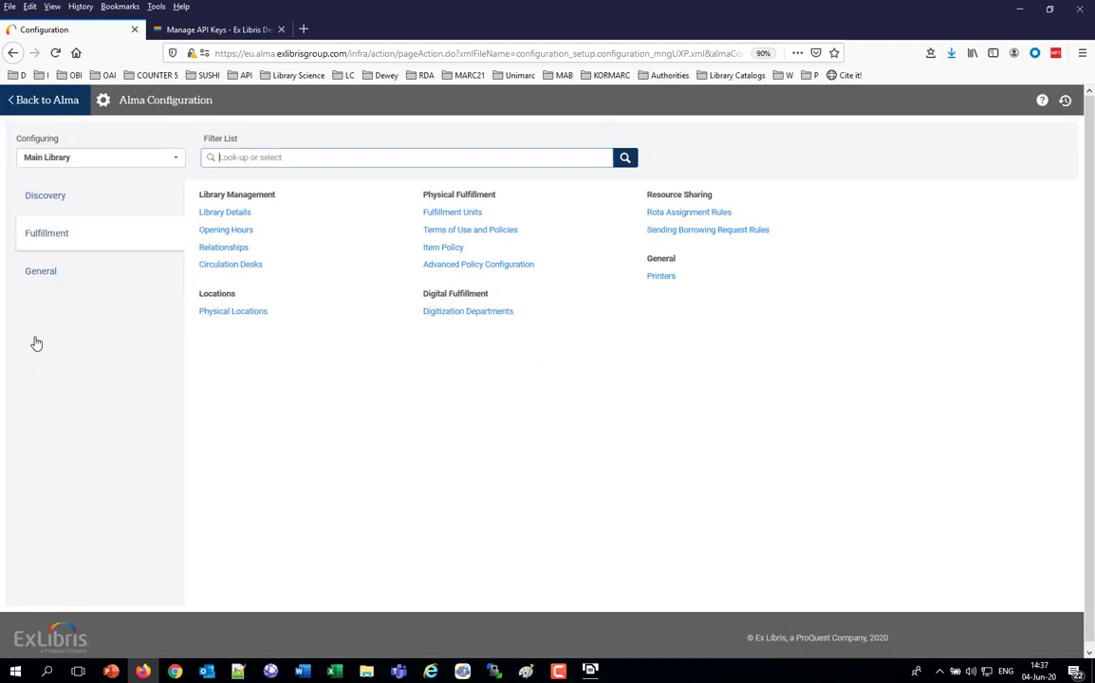
click(597, 667)
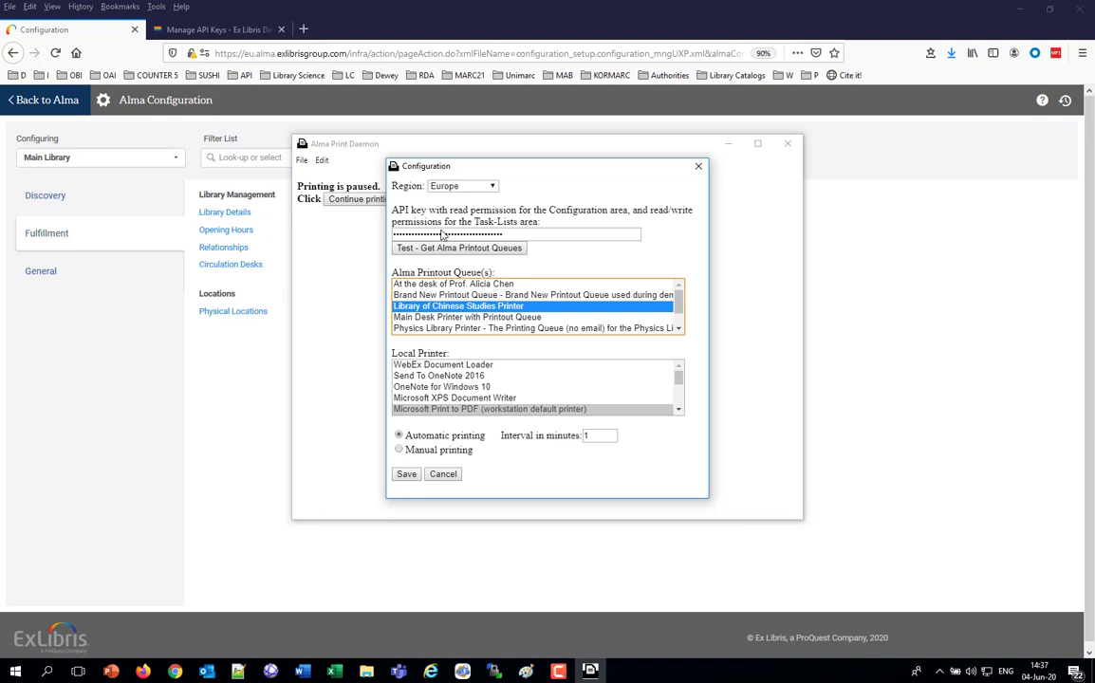
Multi-select the desk, Main Desk, Physics Library and Brand New queues, then keep only the professor's desk queue
ctrl+click(425, 284)
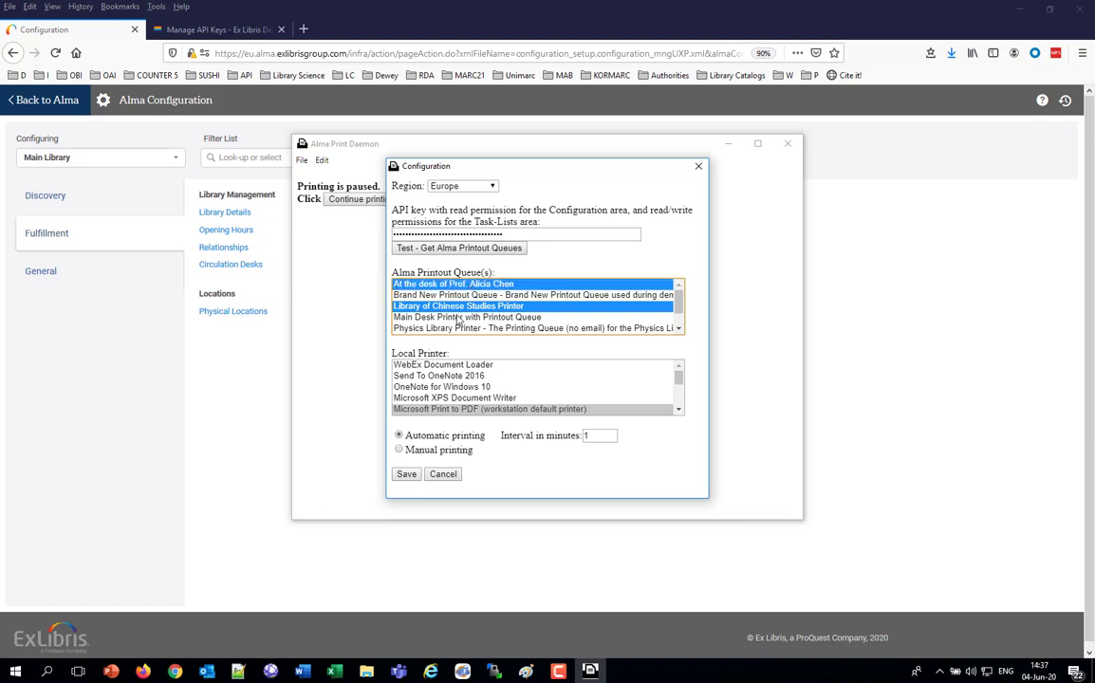
ctrl+click(455, 317)
ctrl+click(457, 327)
ctrl+click(462, 295)
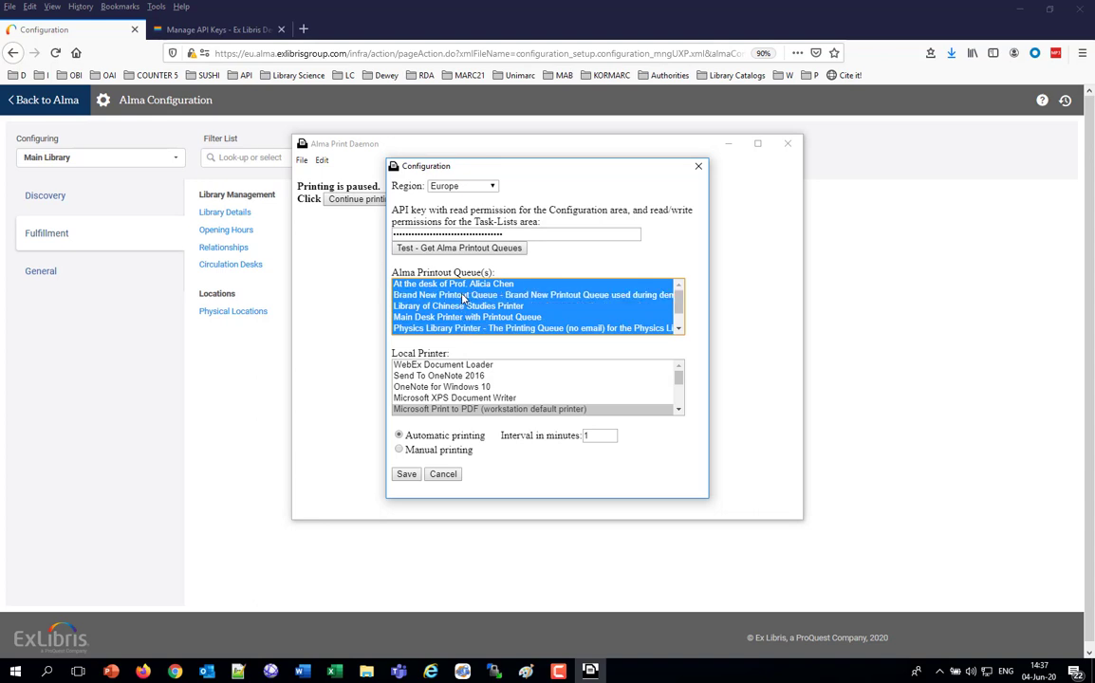
ctrl+click(464, 306)
ctrl+click(468, 317)
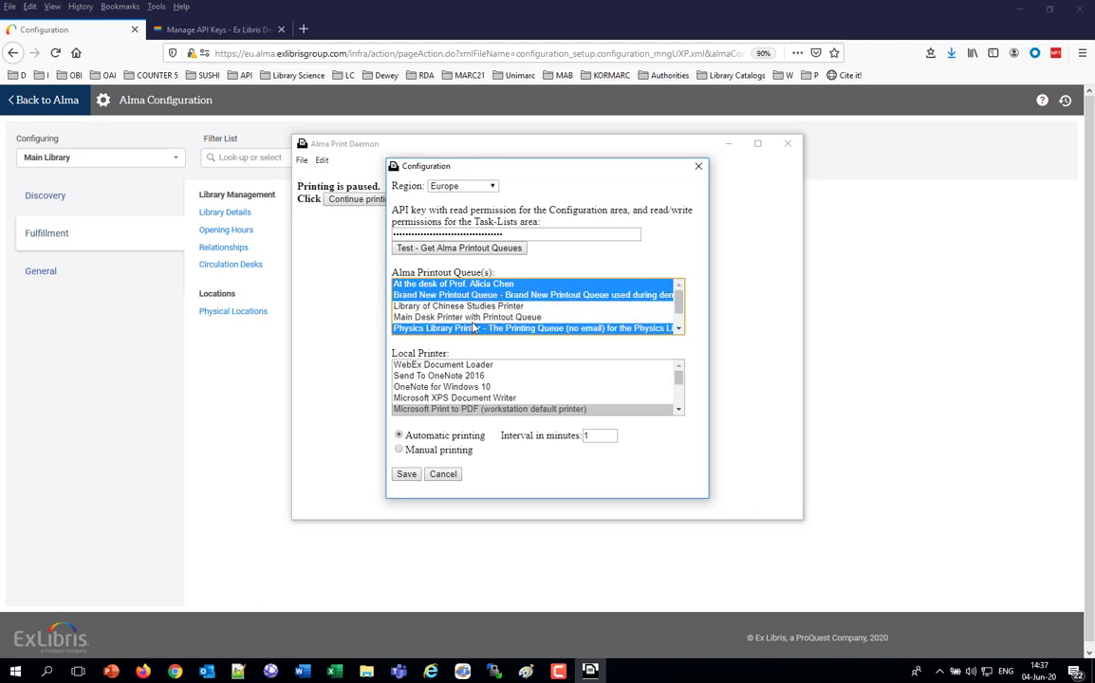
ctrl+click(472, 327)
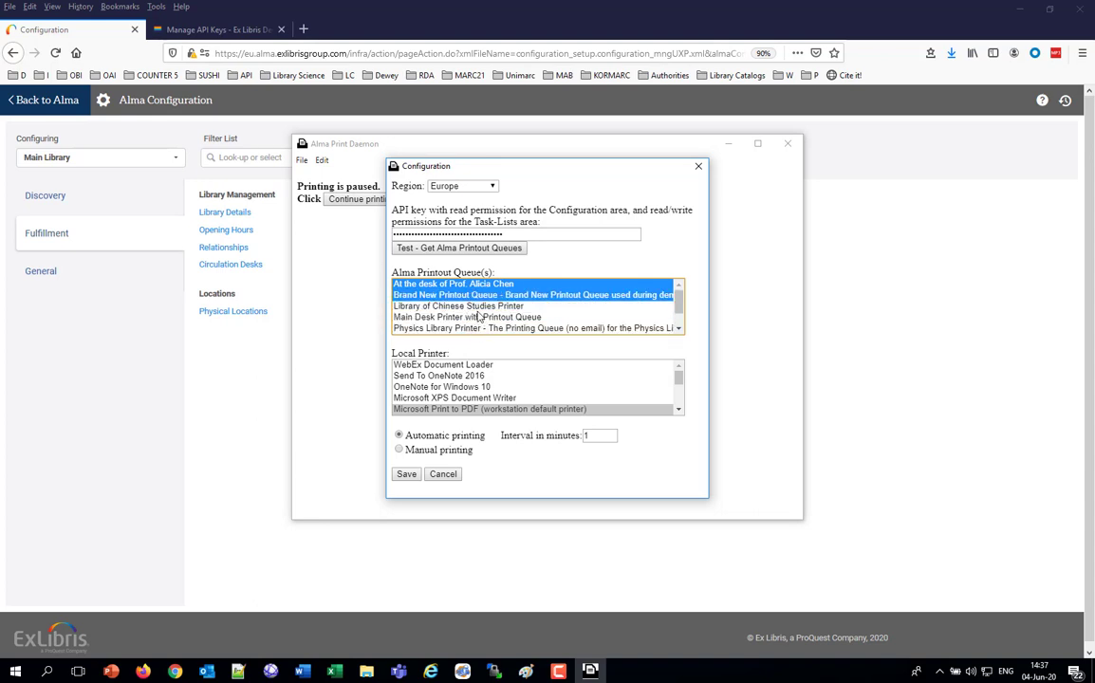
ctrl+click(478, 296)
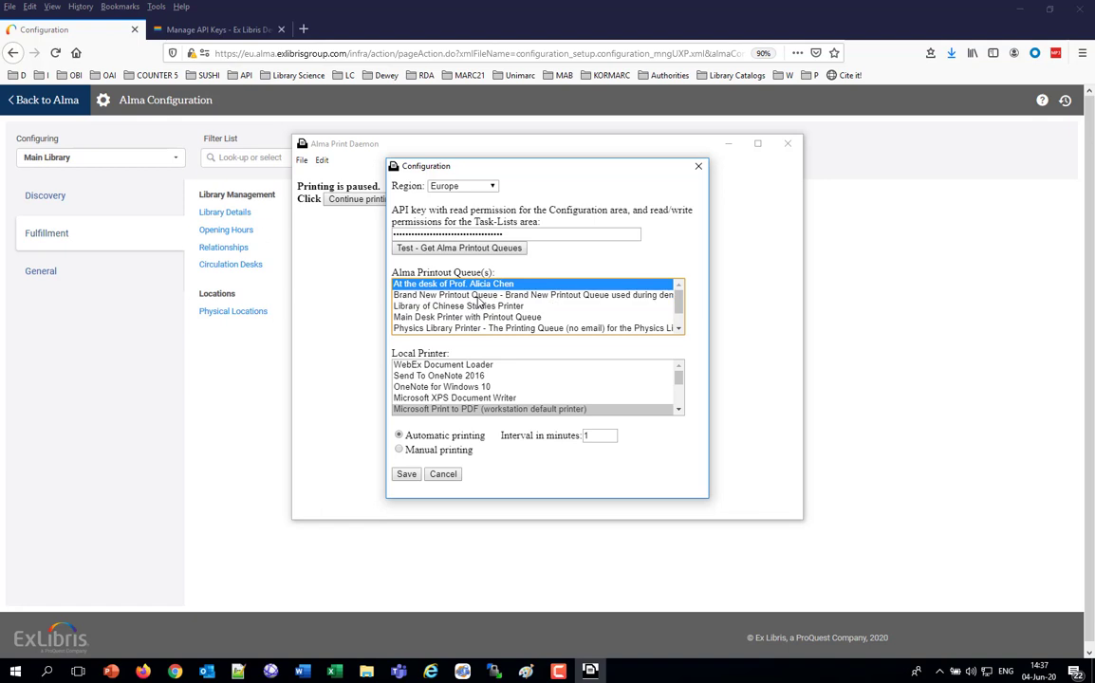
click(479, 297)
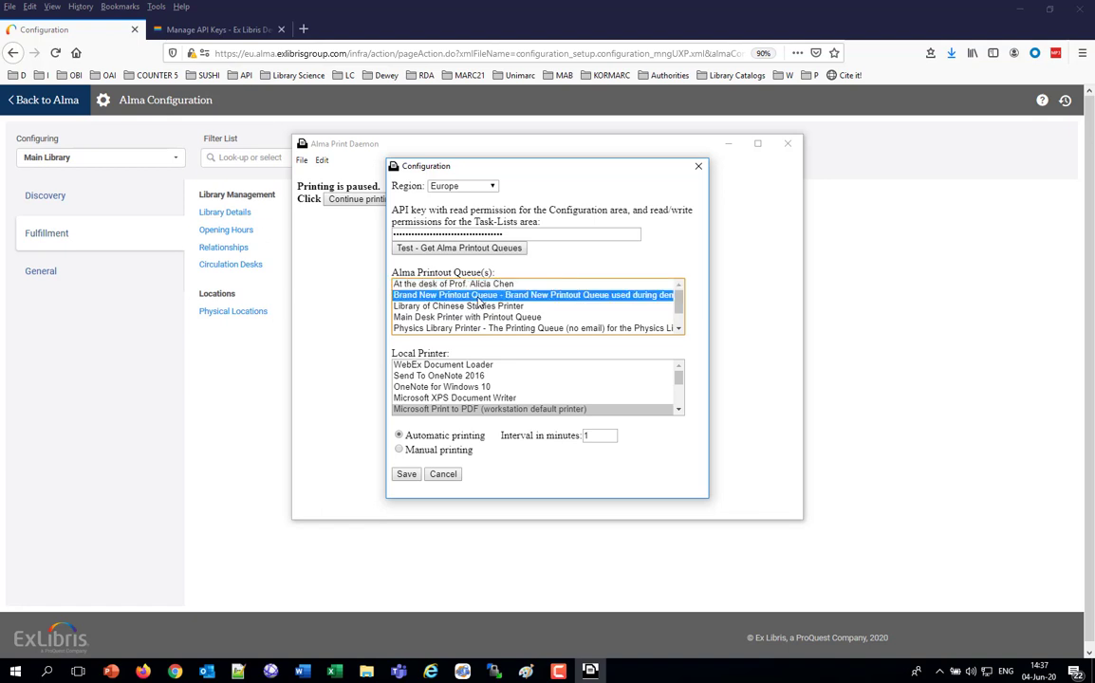
click(482, 287)
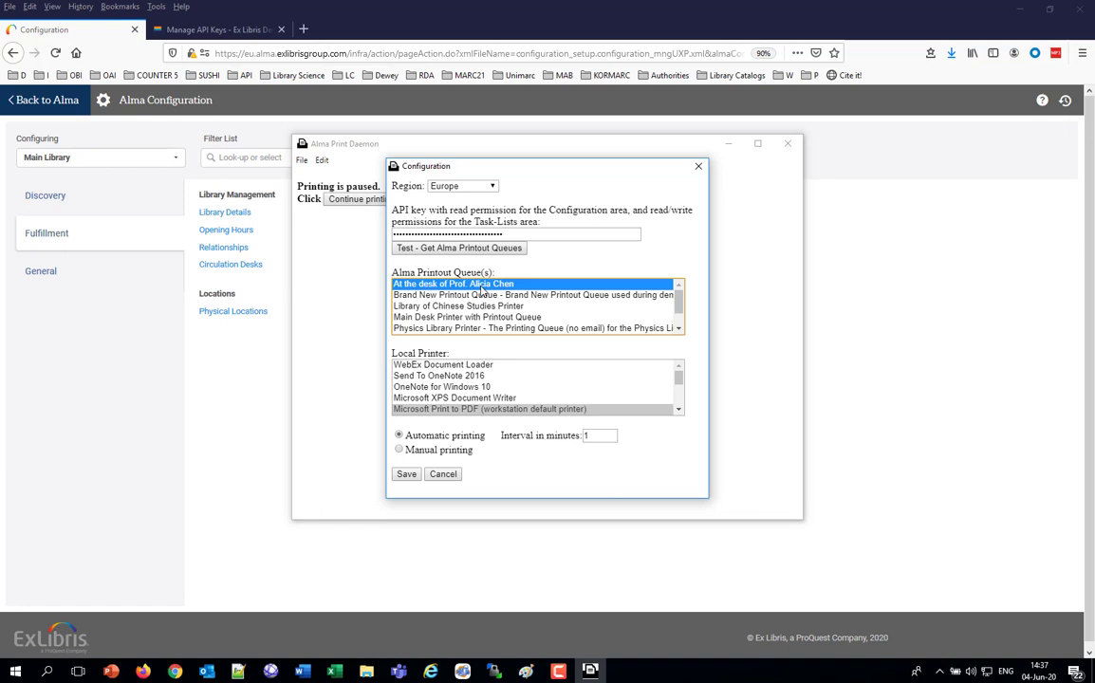
Browse the blog and App Center tabs and rerun the 'printouts queue alma ex libris' YouTube search
click(174, 672)
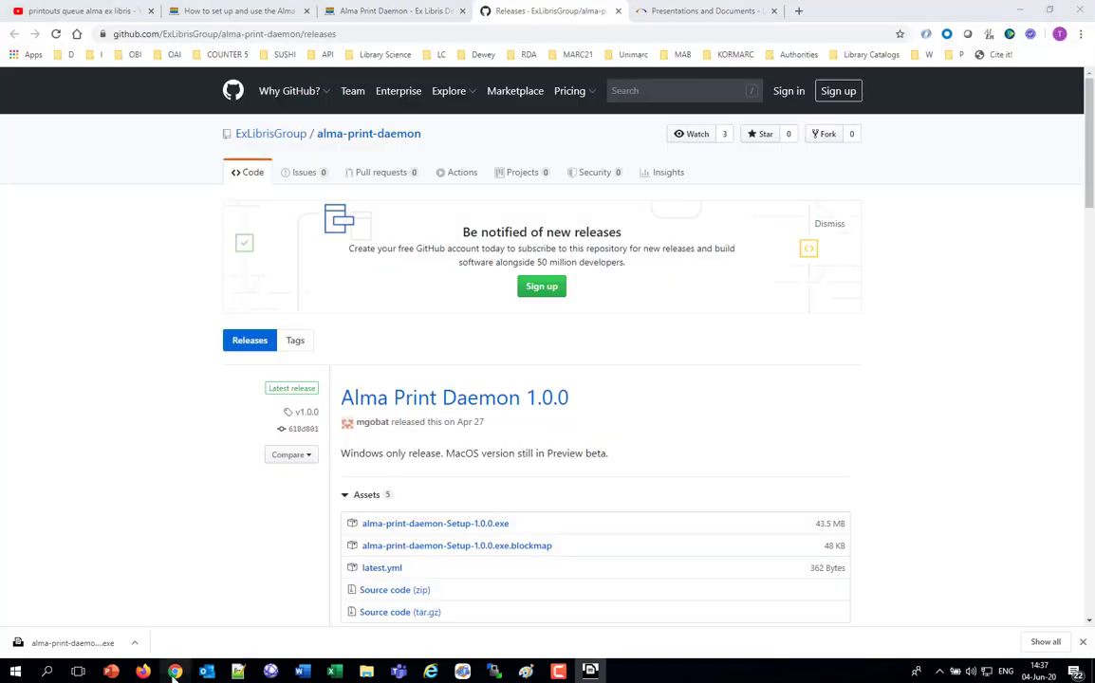
click(240, 12)
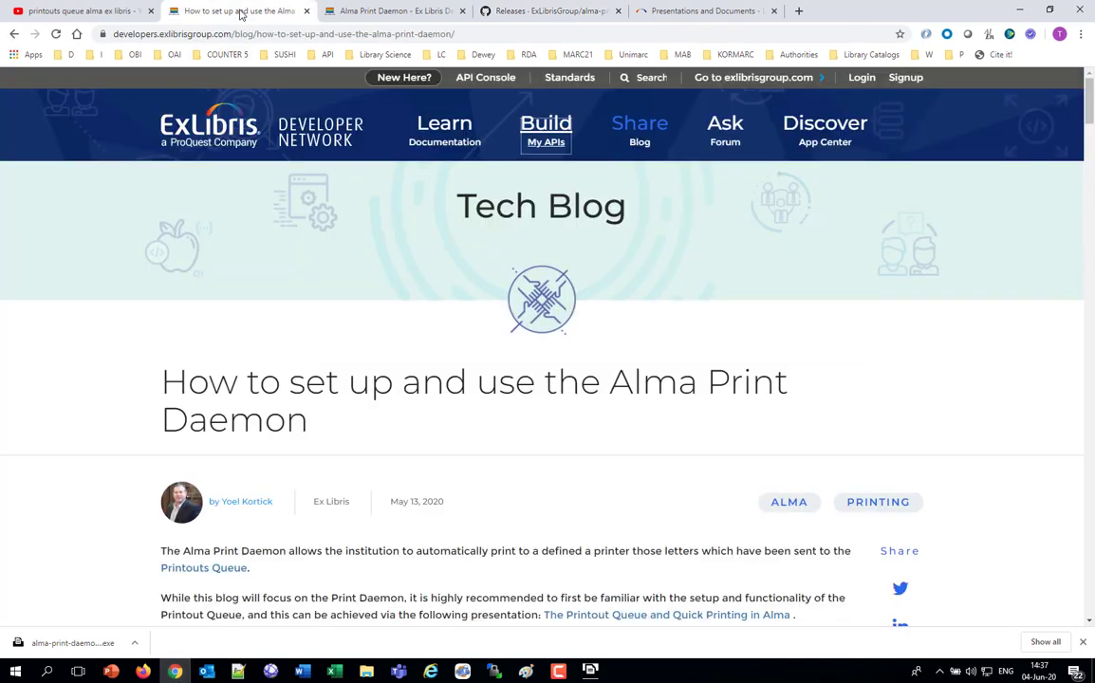
click(390, 12)
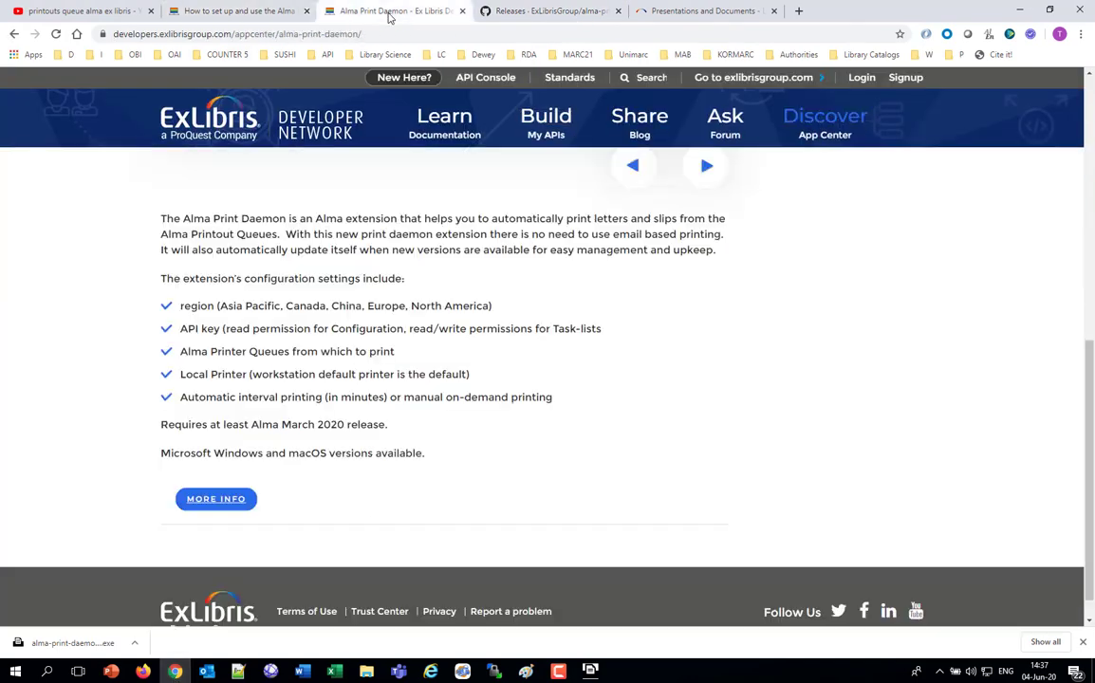
click(85, 11)
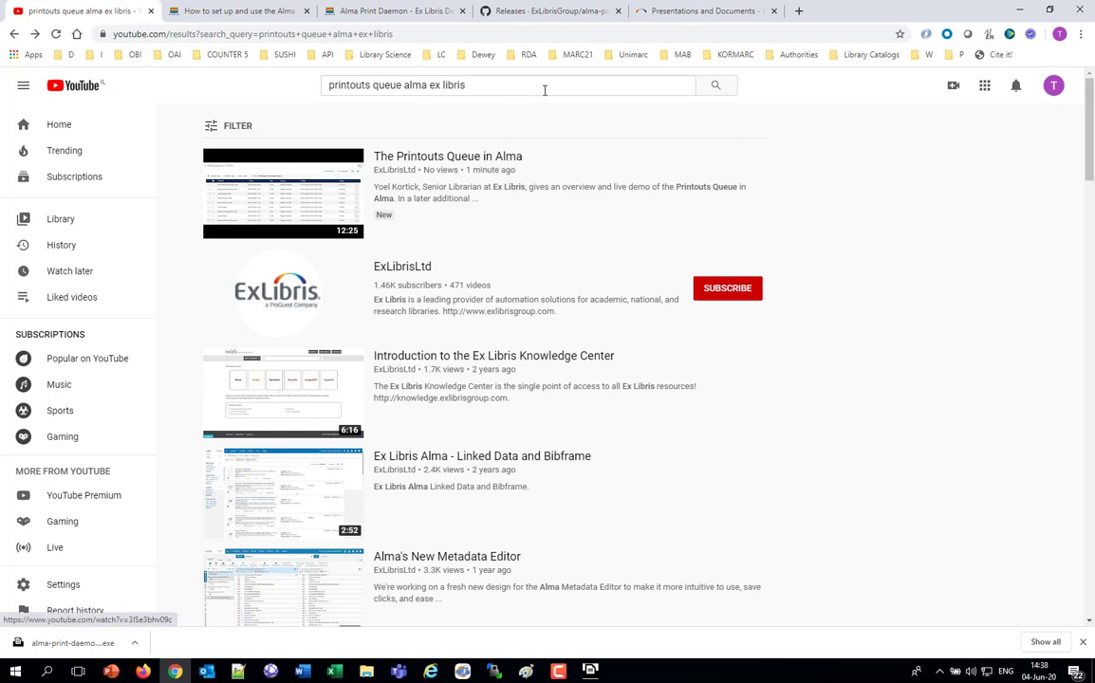
click(713, 88)
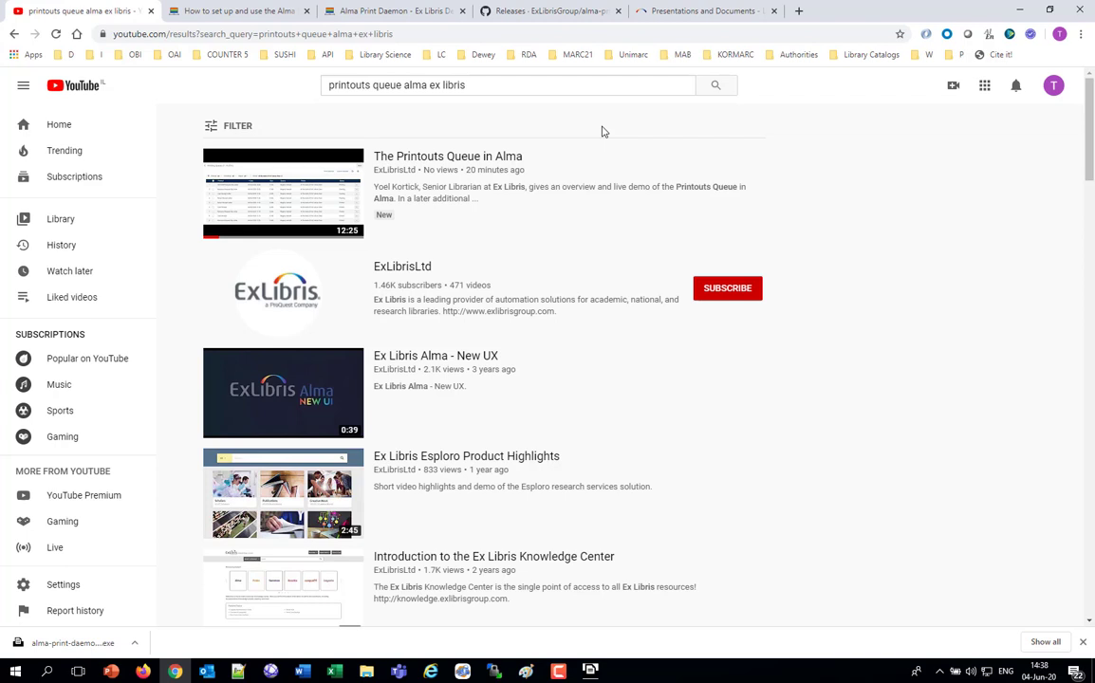
click(589, 671)
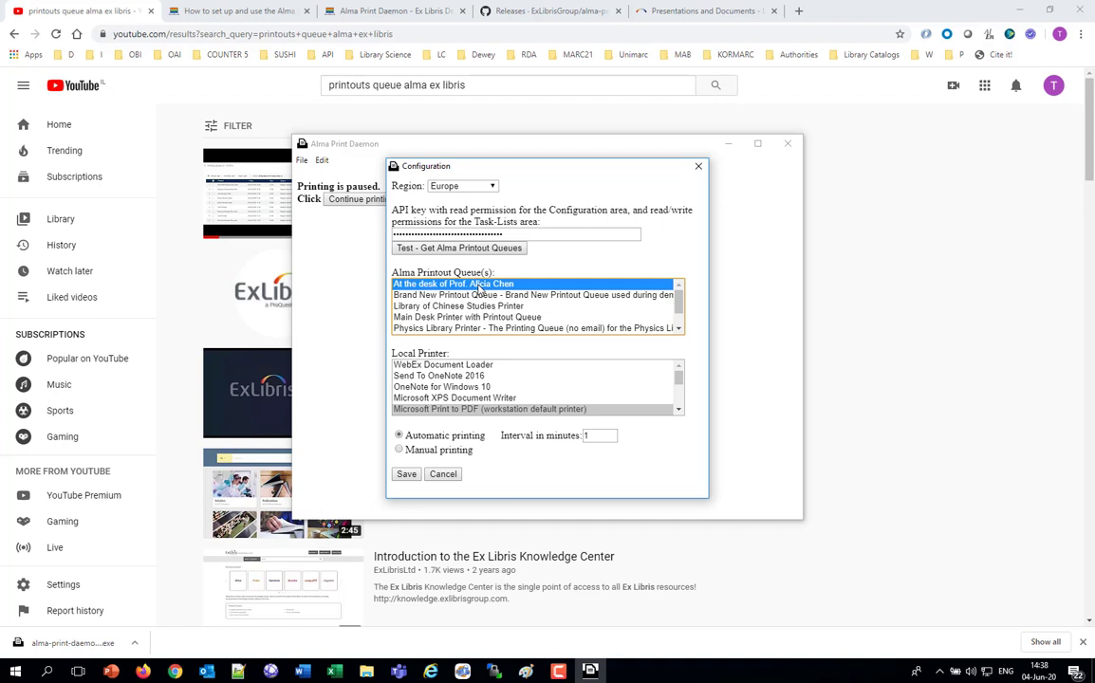
Check the 1-minute interval and try local printers such as OneNote 2016 and Public-S-6545 network printers
click(593, 435)
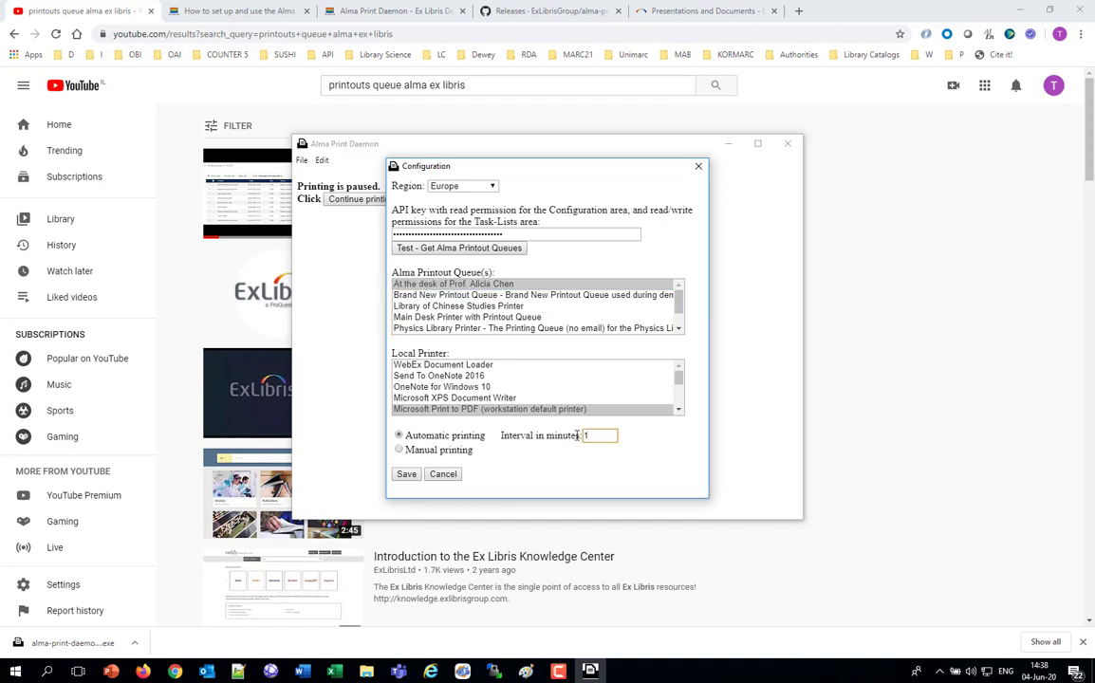
drag(575, 436, 570, 435)
click(471, 376)
scroll(481, 387, down, 3)
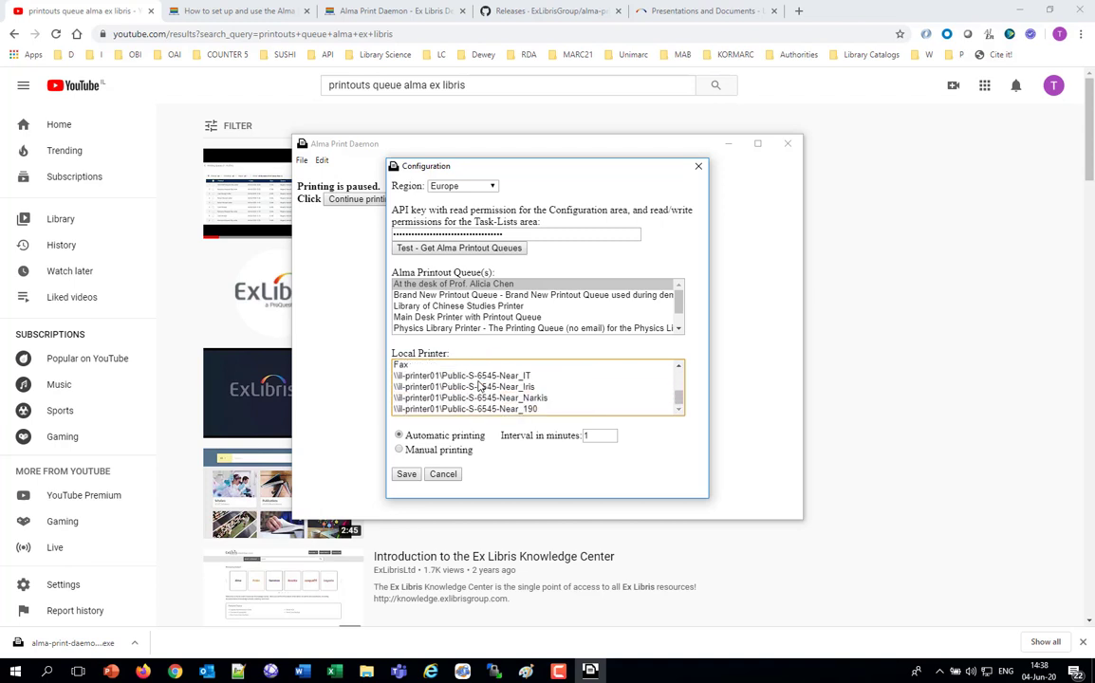
scroll(481, 387, up, 5)
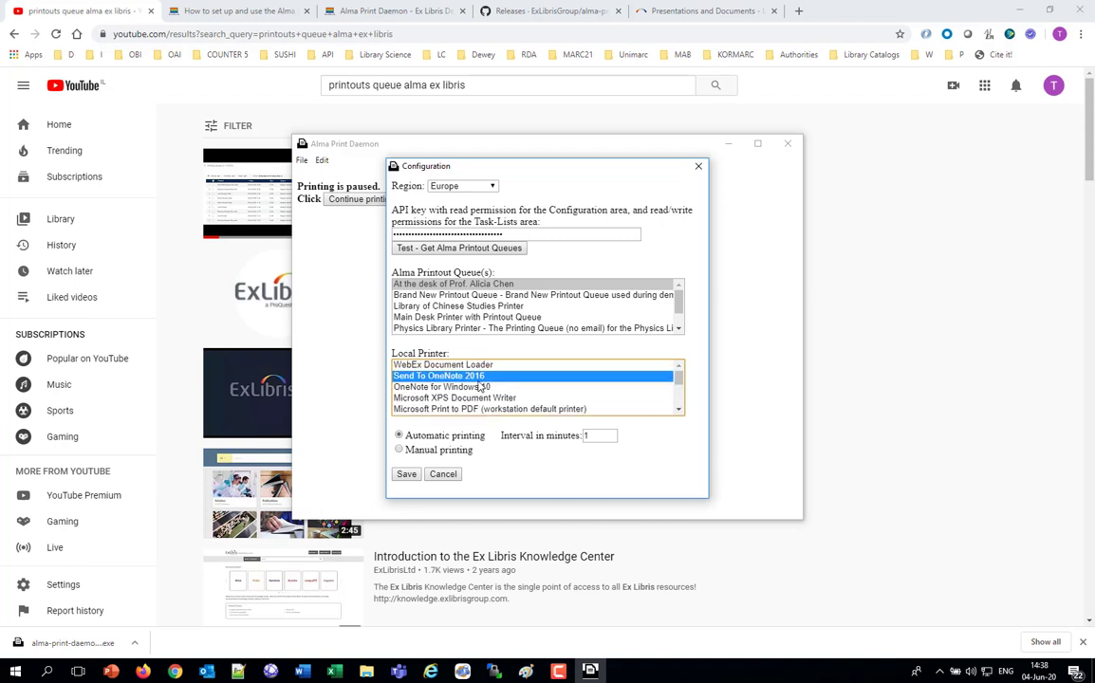
scroll(481, 387, down, 3)
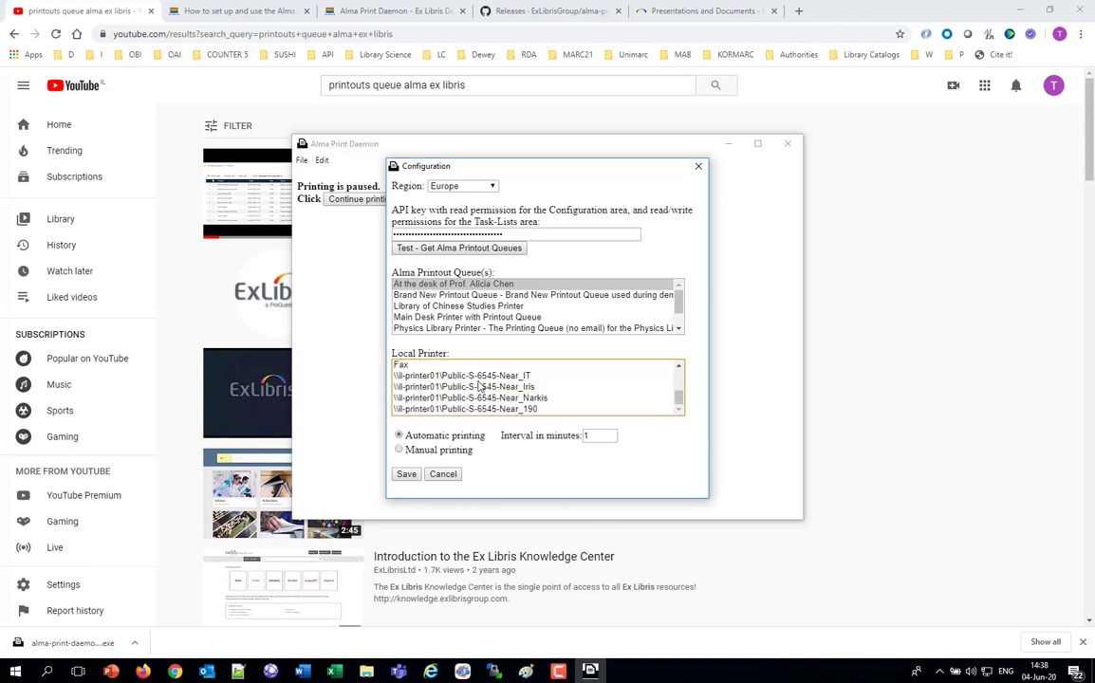
click(479, 381)
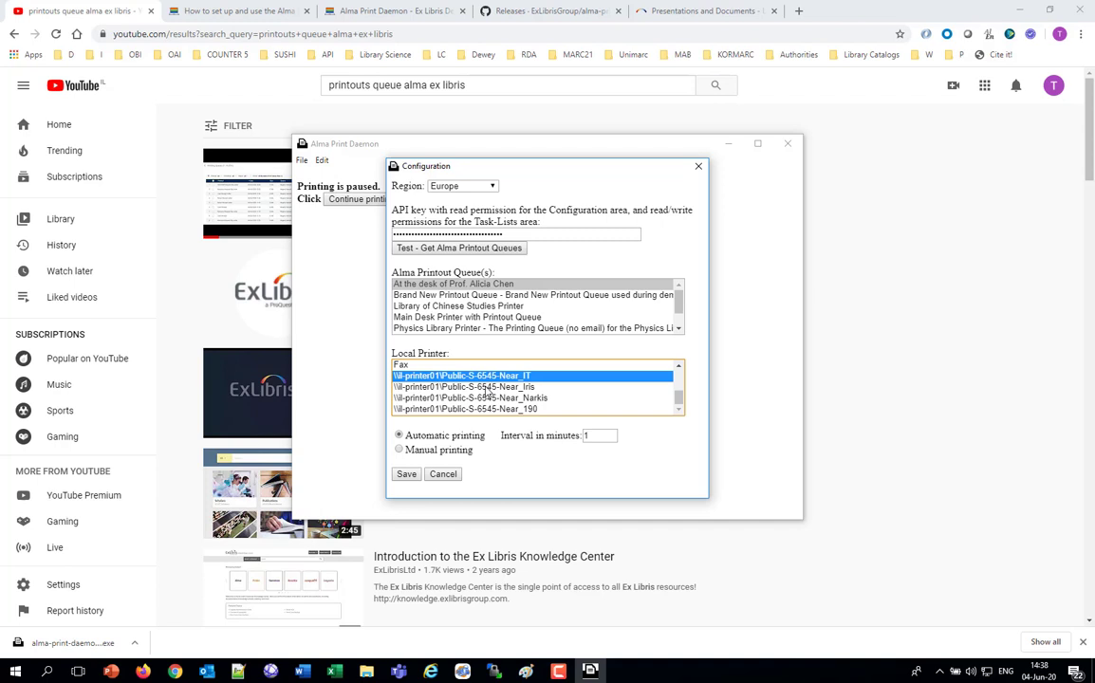
click(487, 388)
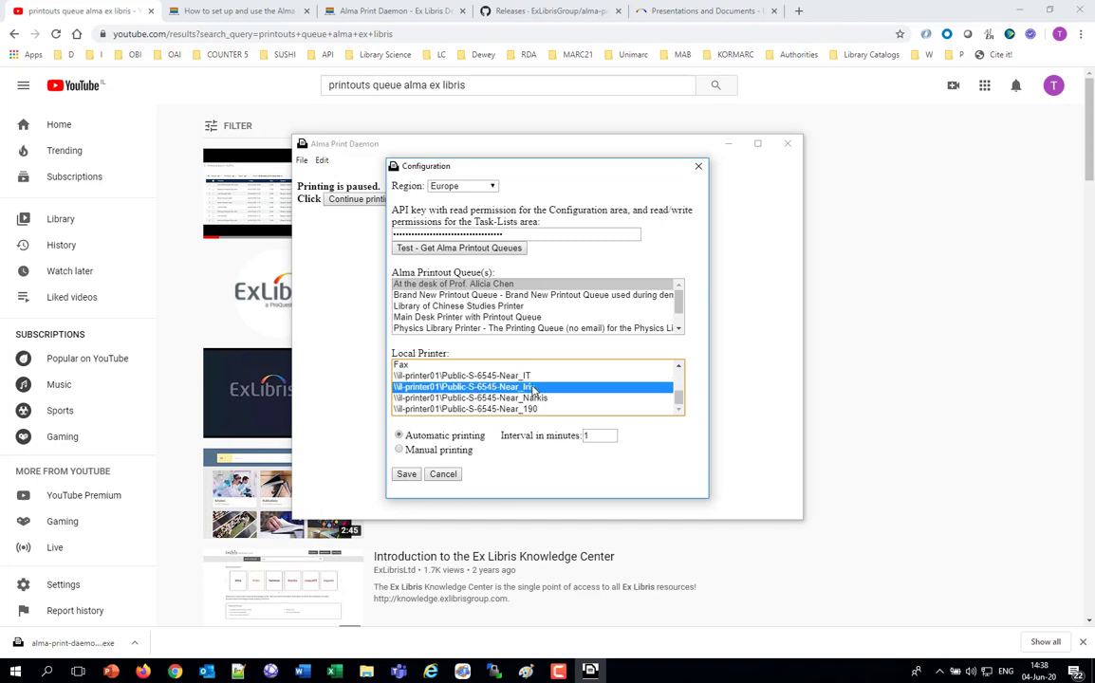
scroll(533, 389, up, 3)
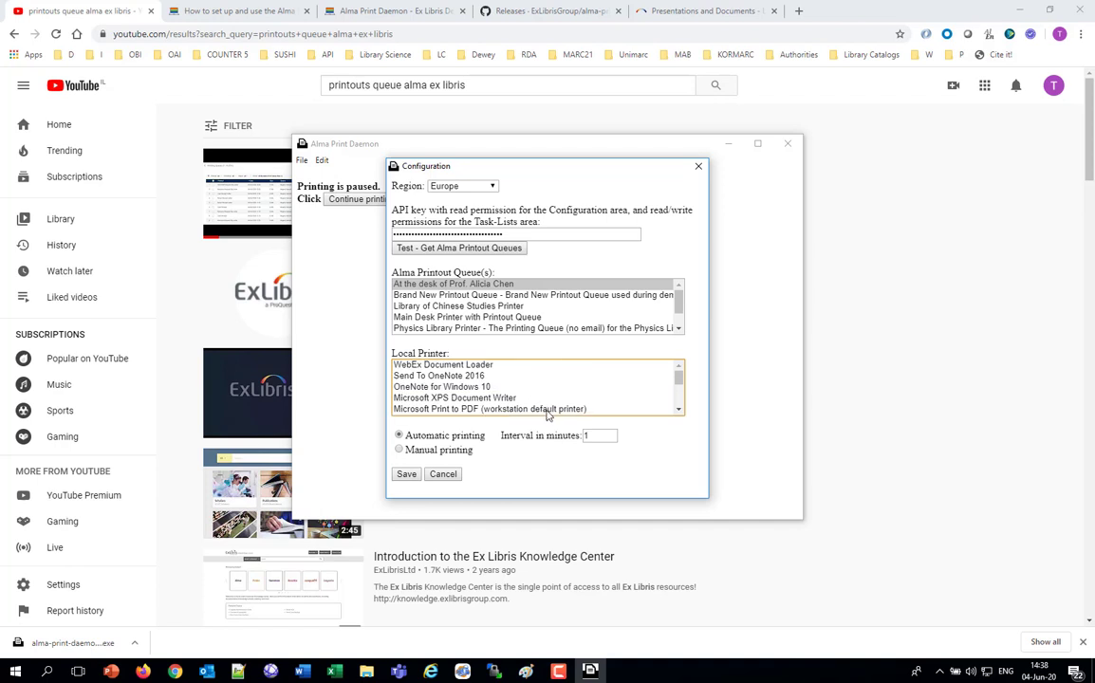
click(678, 410)
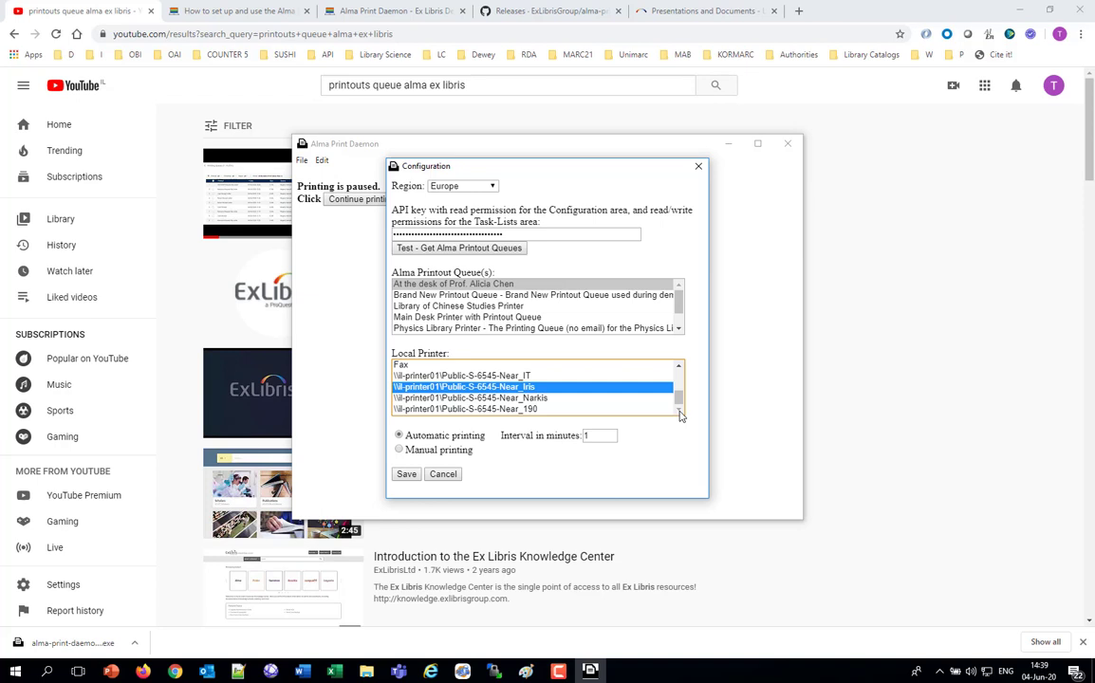
scroll(648, 396, up, 3)
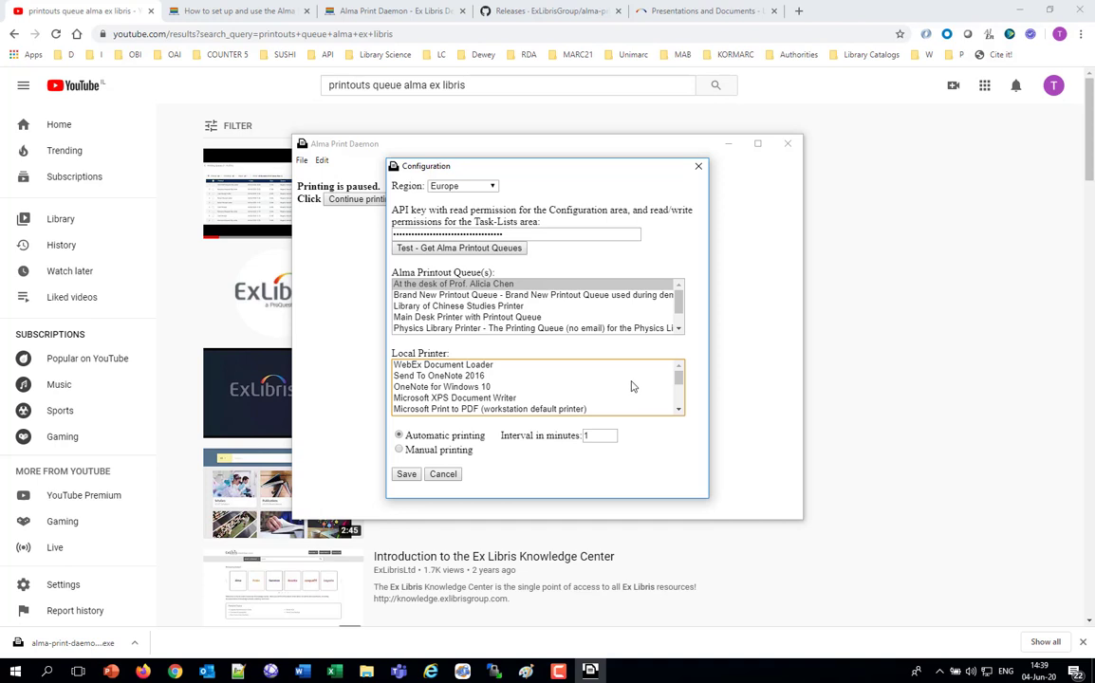
Select the professor's desk queue with Microsoft Print to PDF and save the configuration
click(491, 411)
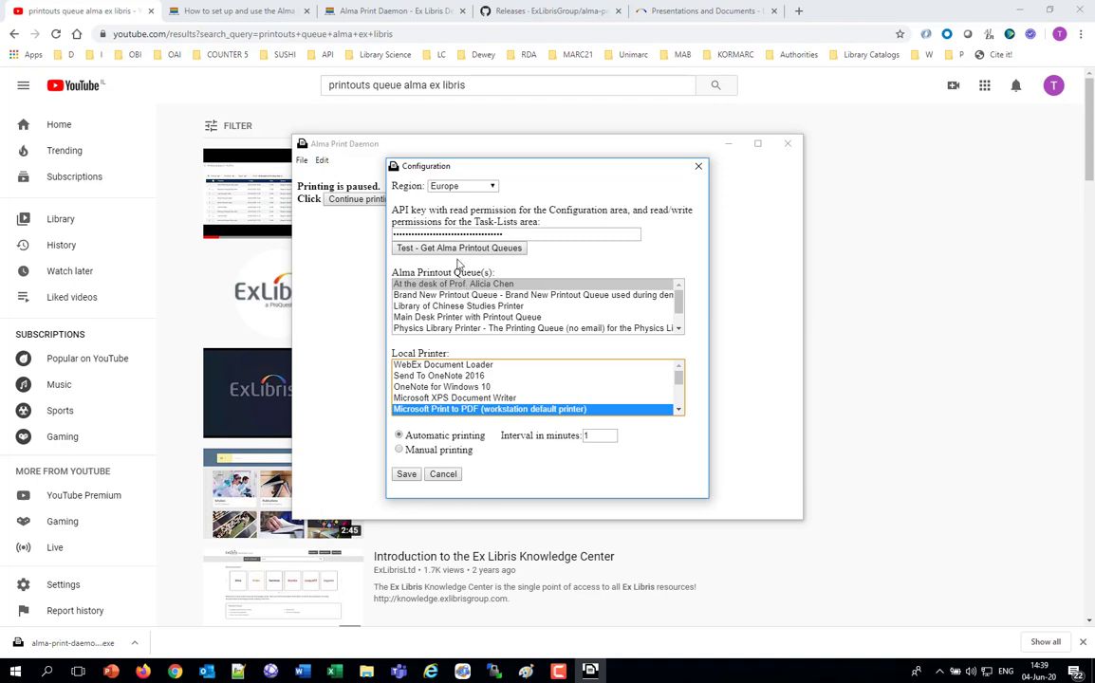
click(419, 286)
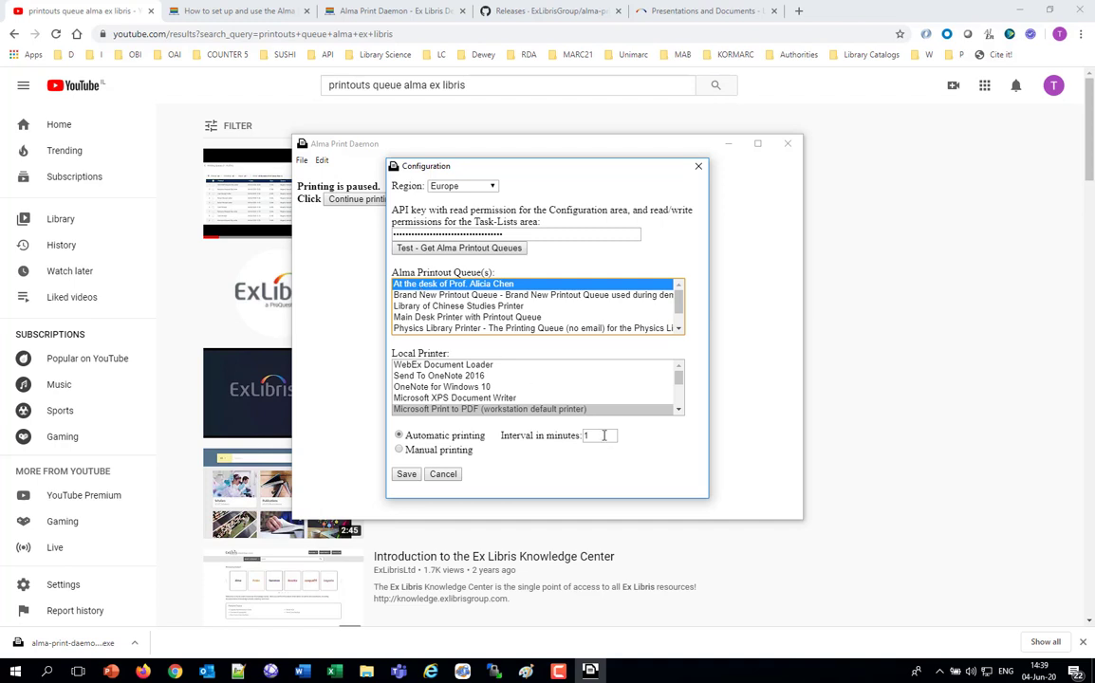
click(508, 411)
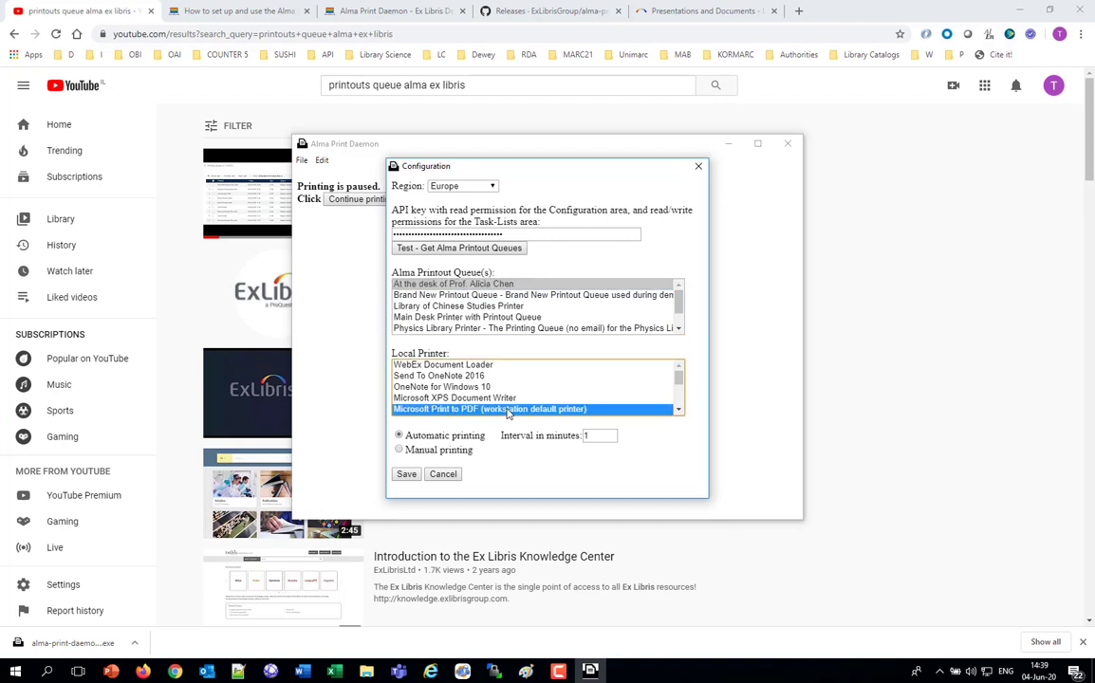
click(406, 474)
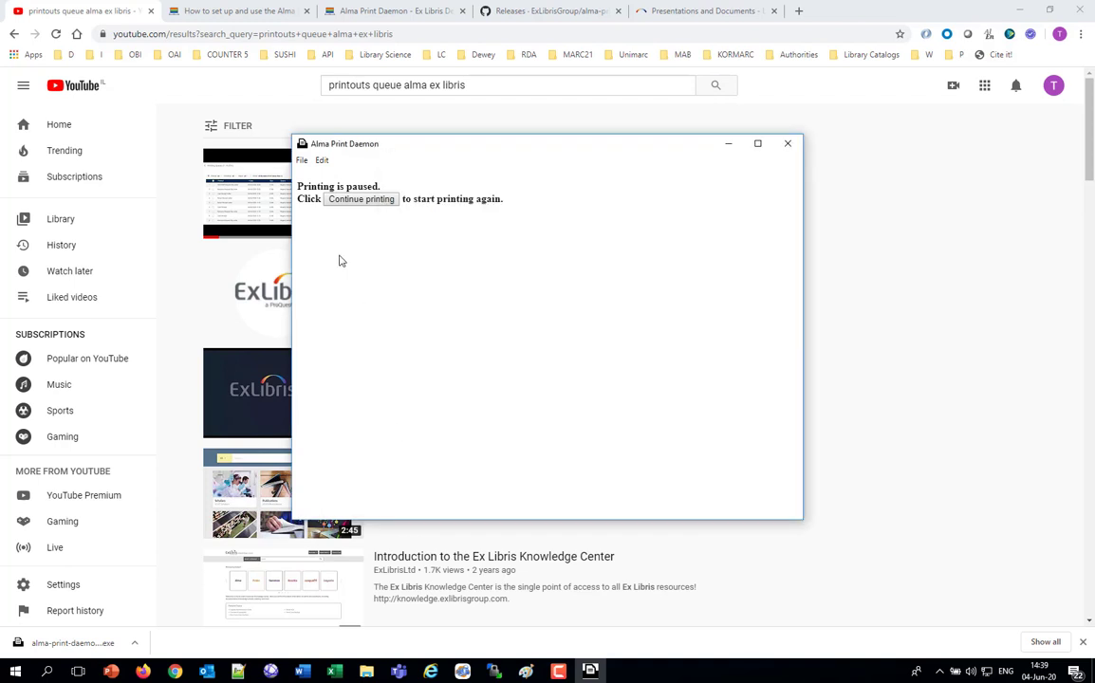
Continue printing until all requested Alma documents are printed, then minimize the daemon window
click(334, 200)
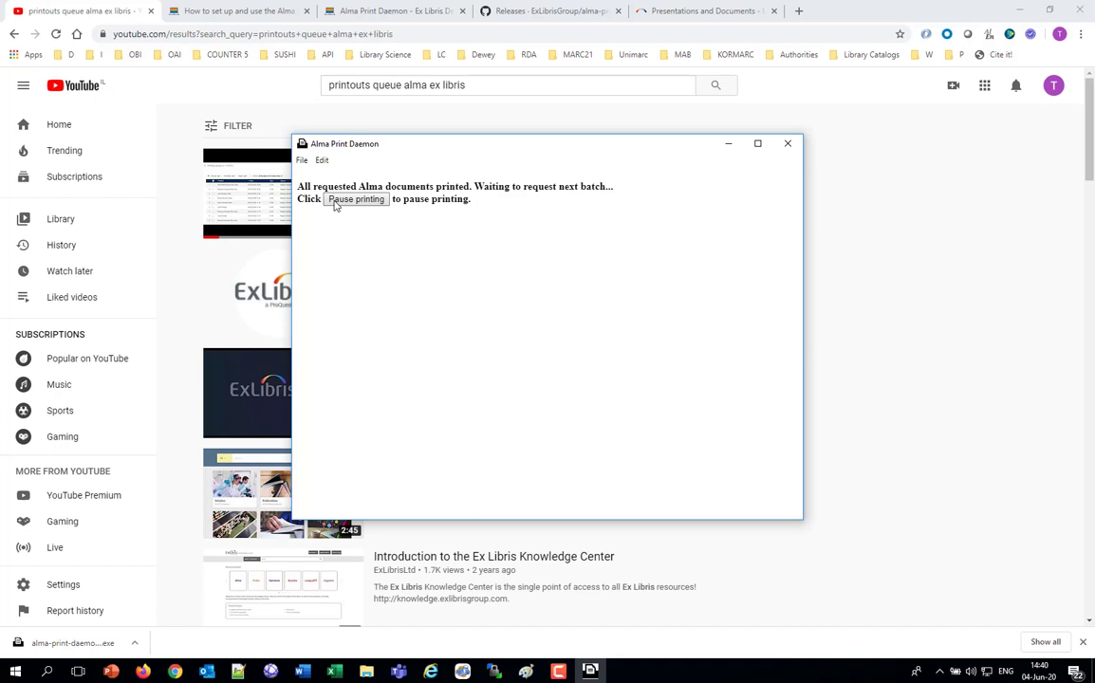
click(727, 144)
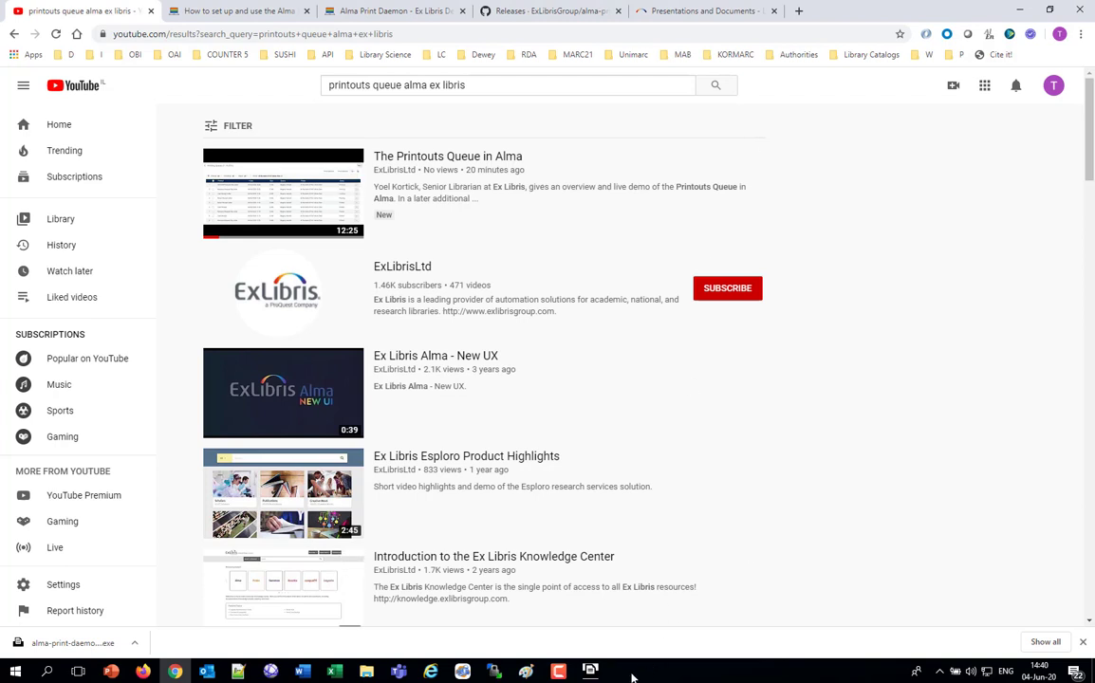
mouse_move(592, 671)
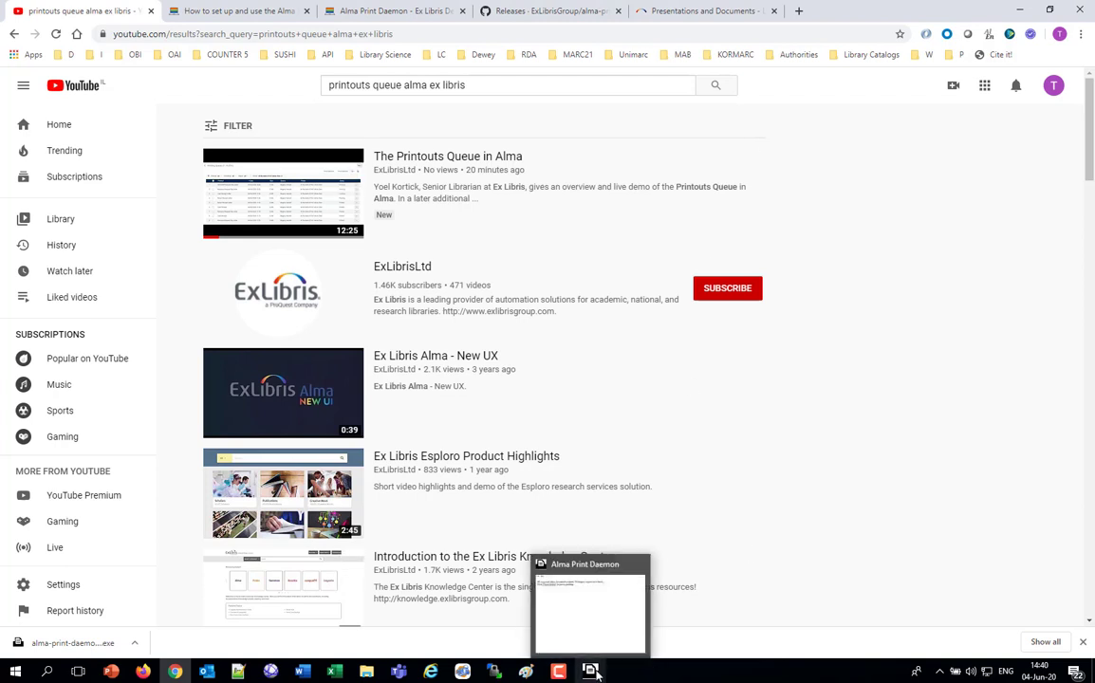
click(591, 670)
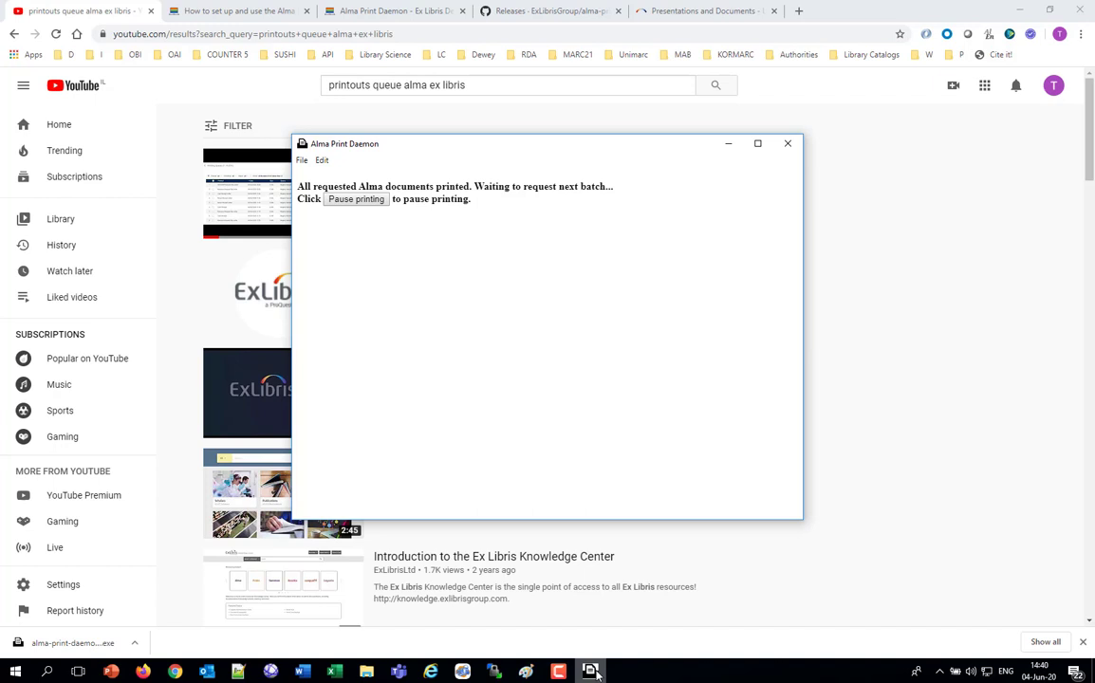
click(727, 145)
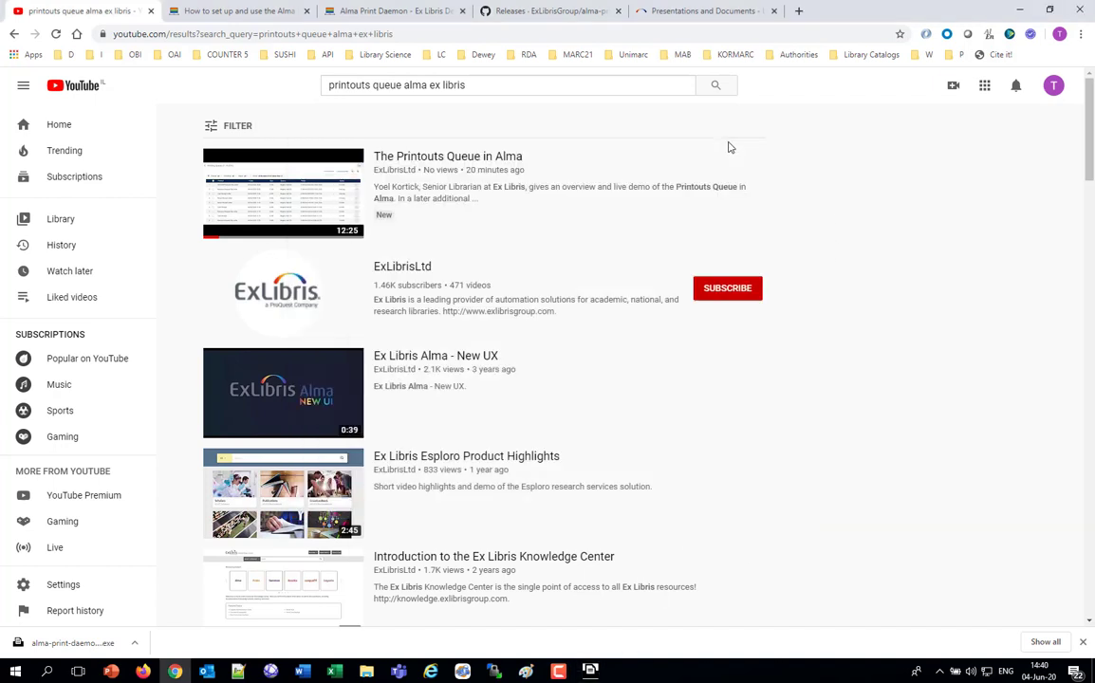
Go back to Alma's Printing Queue, set Status to All, and filter to the professor's desk printer
click(147, 671)
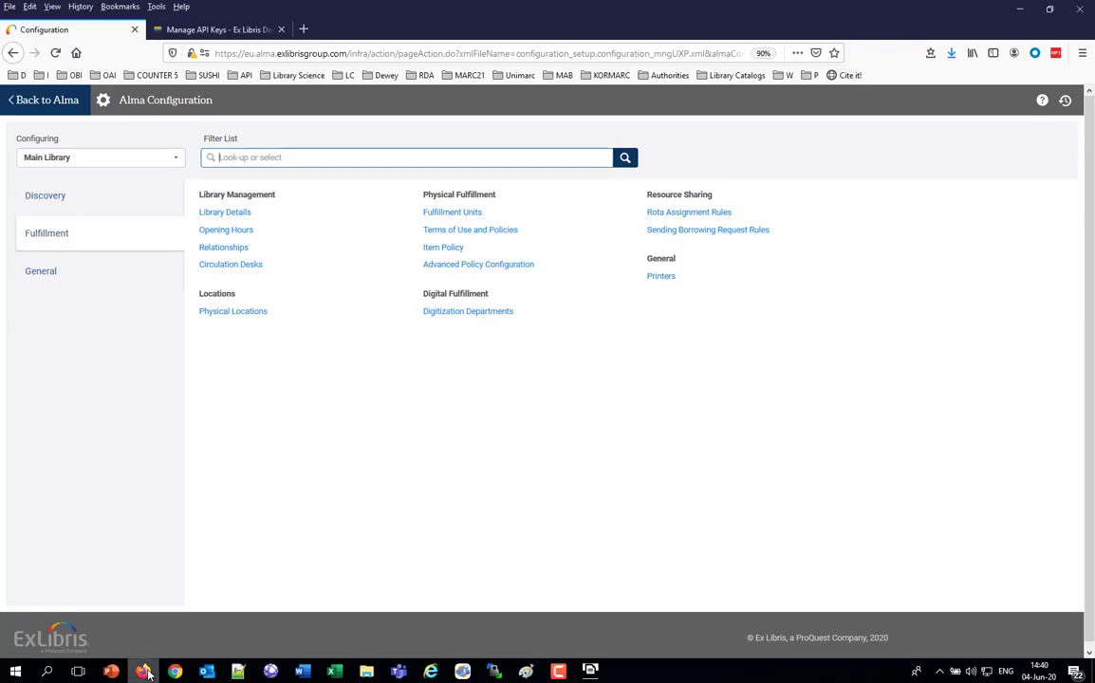
click(57, 107)
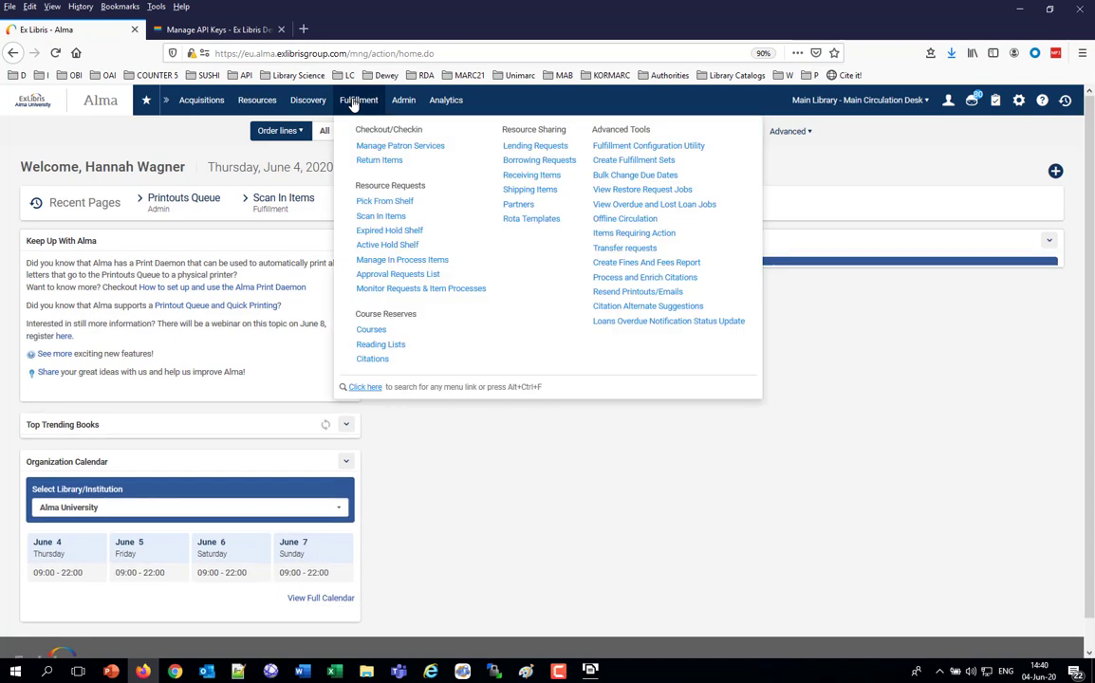
mouse_move(399, 104)
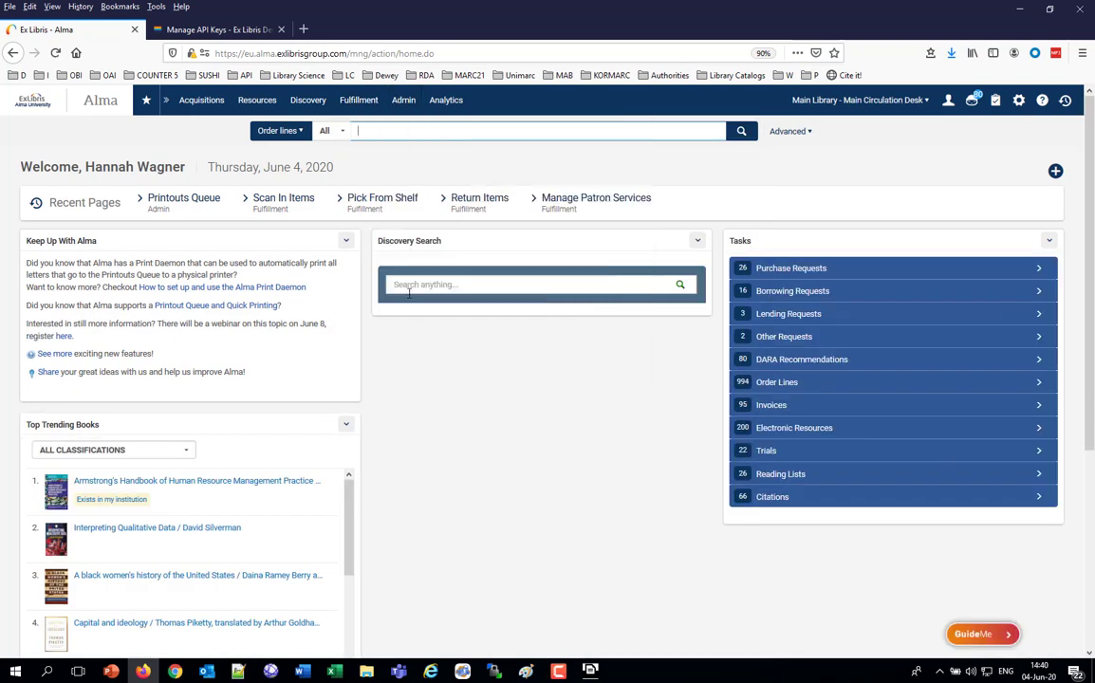
click(437, 302)
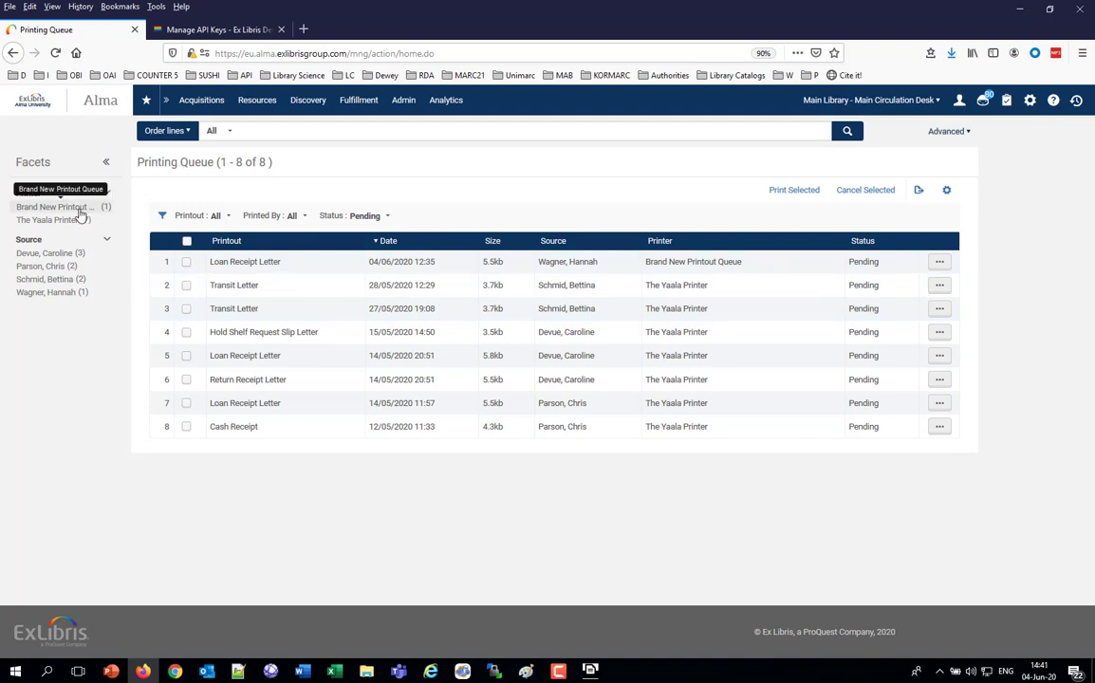
click(371, 216)
click(368, 243)
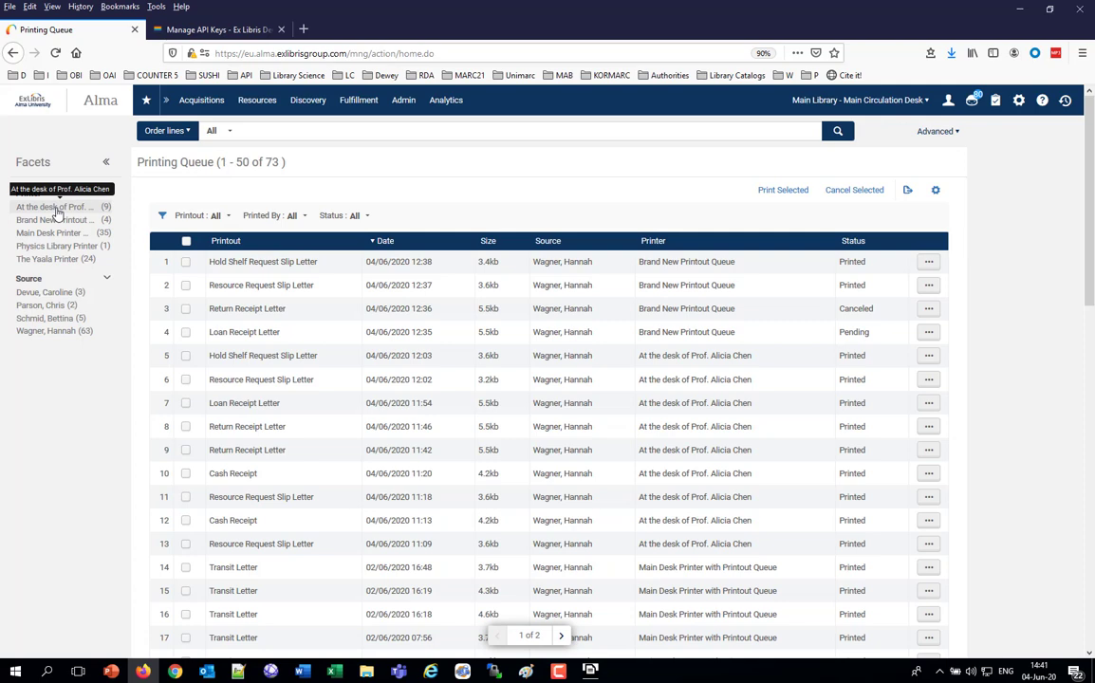
click(58, 208)
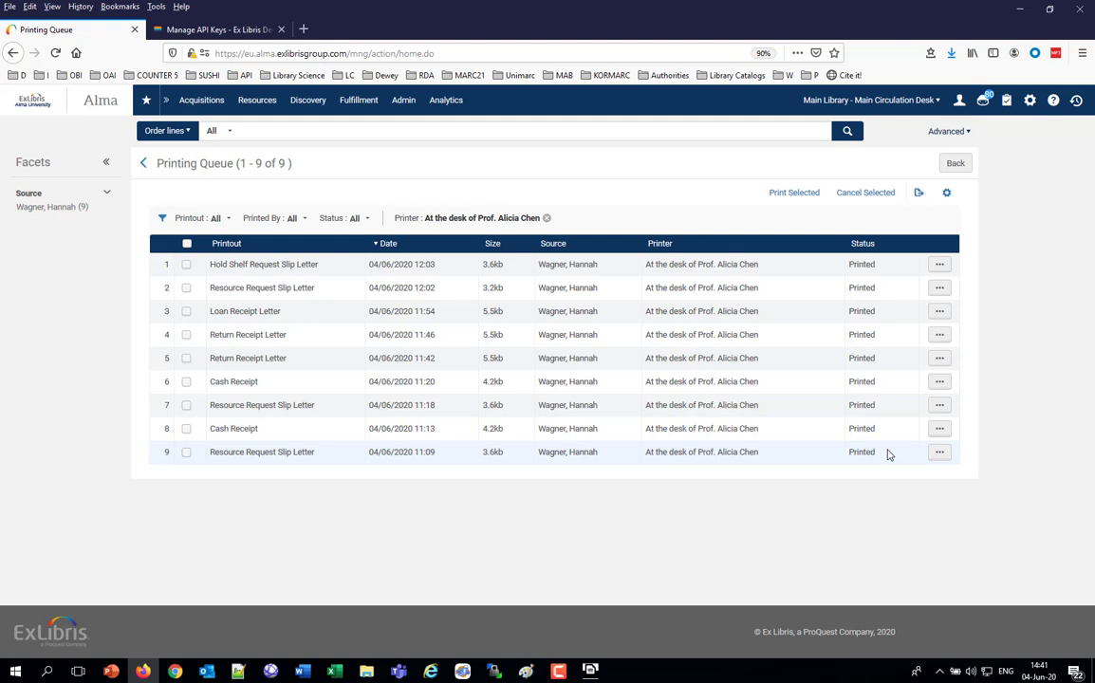
Make the professor's desk queue the current printer in the location and printer settings
click(872, 99)
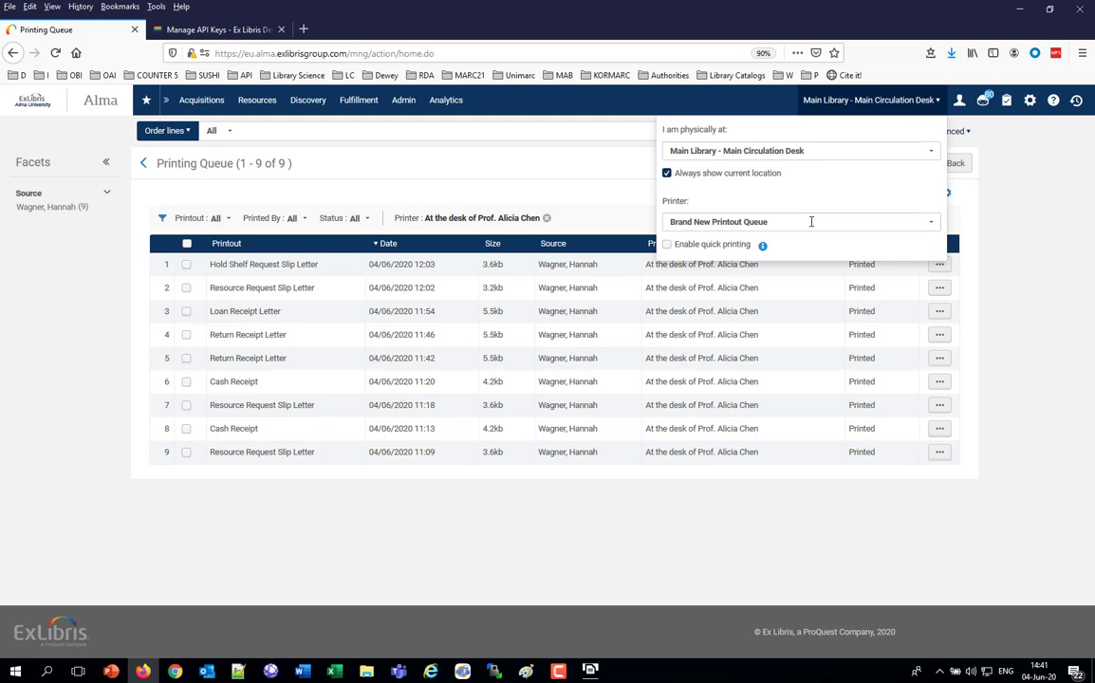
click(811, 221)
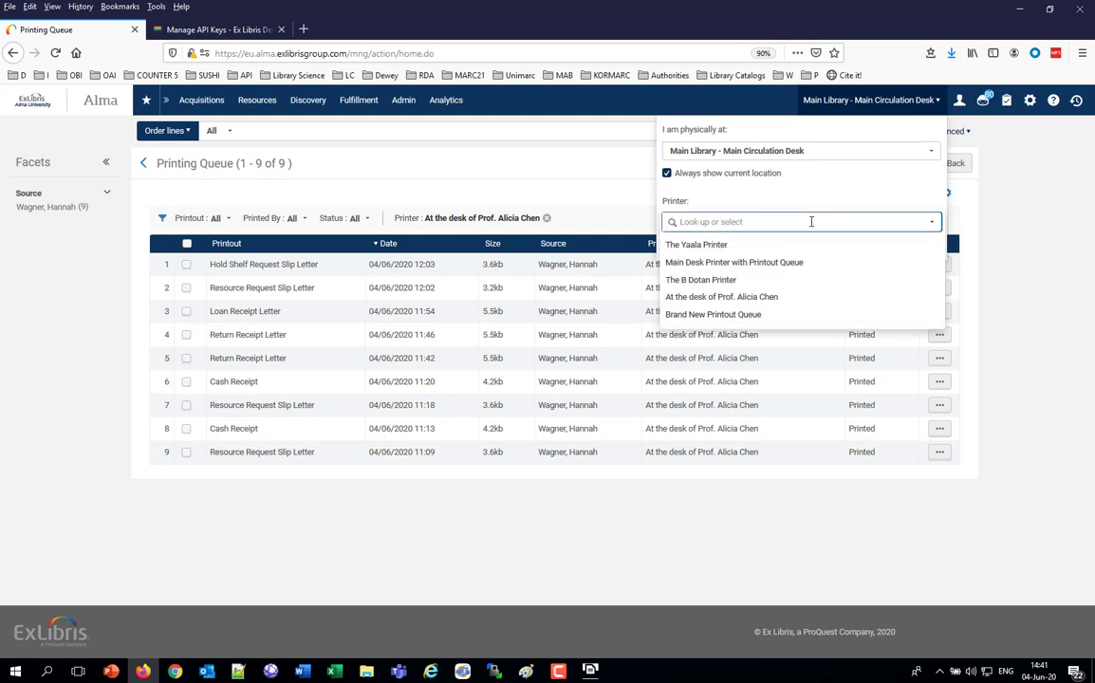
click(726, 298)
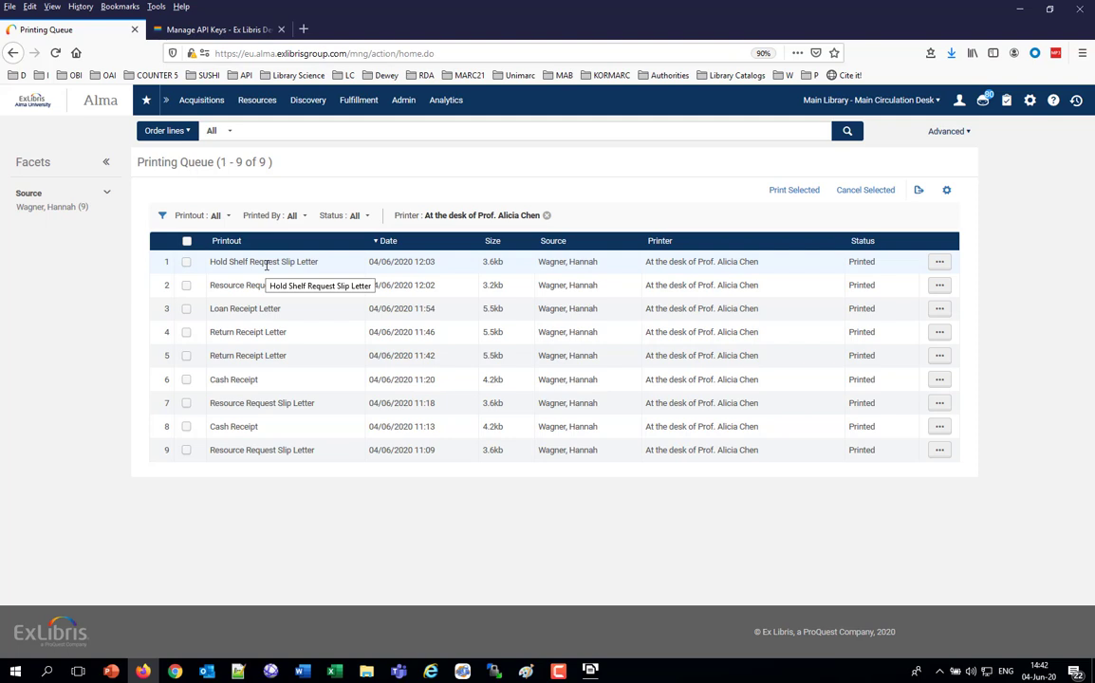
mouse_move(590, 671)
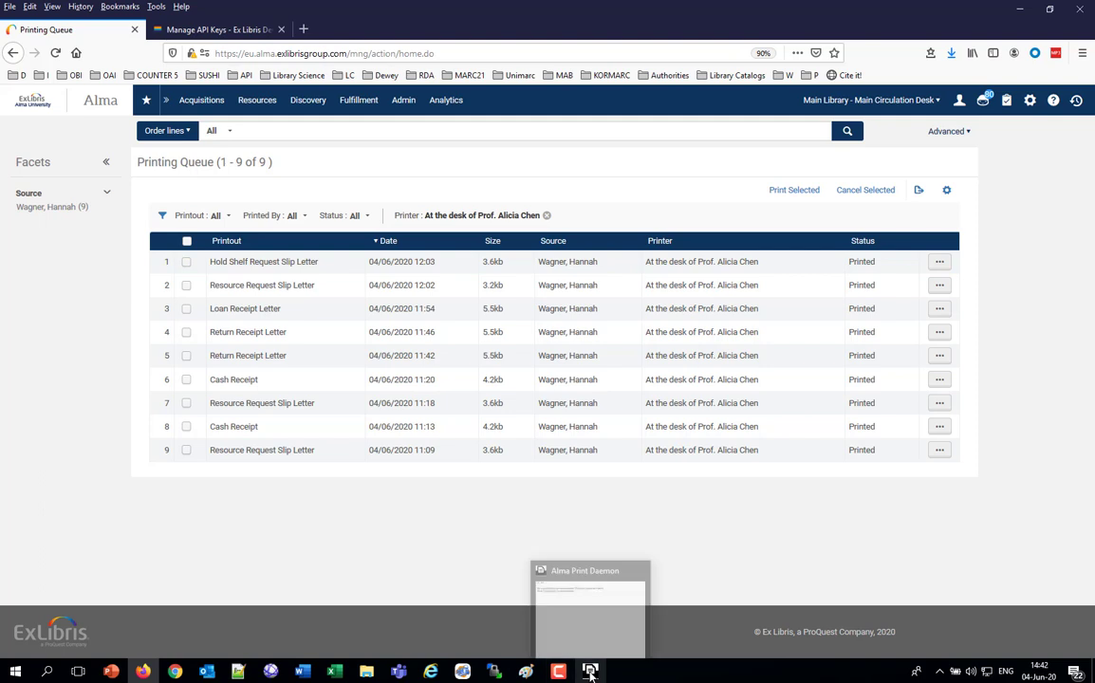
click(590, 672)
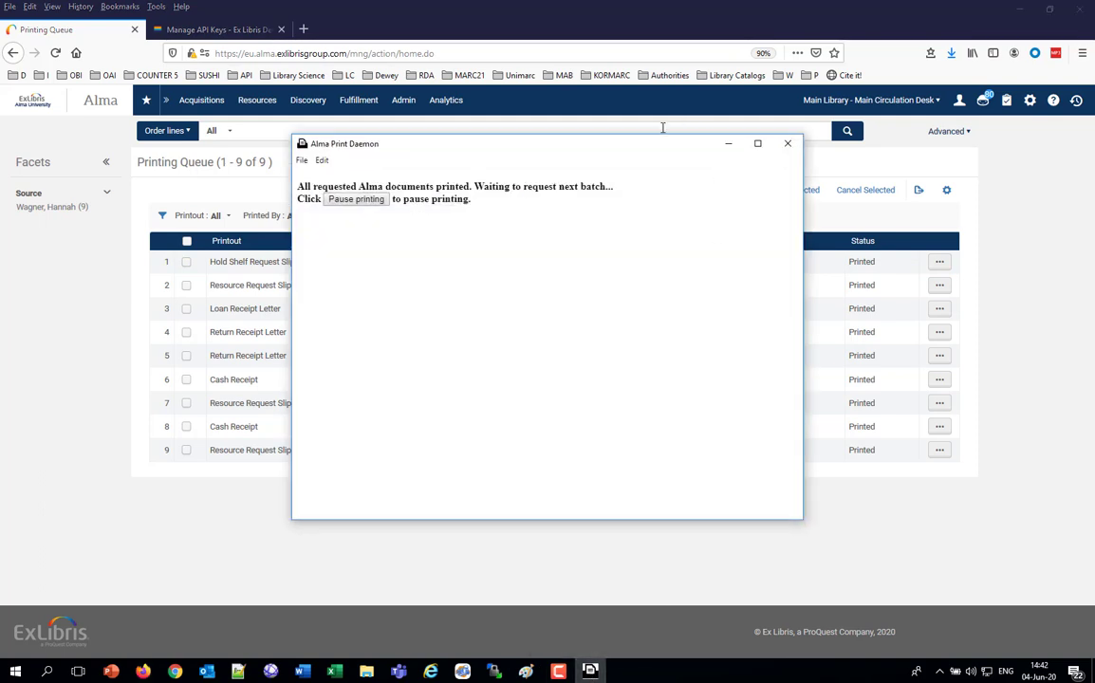
click(1038, 488)
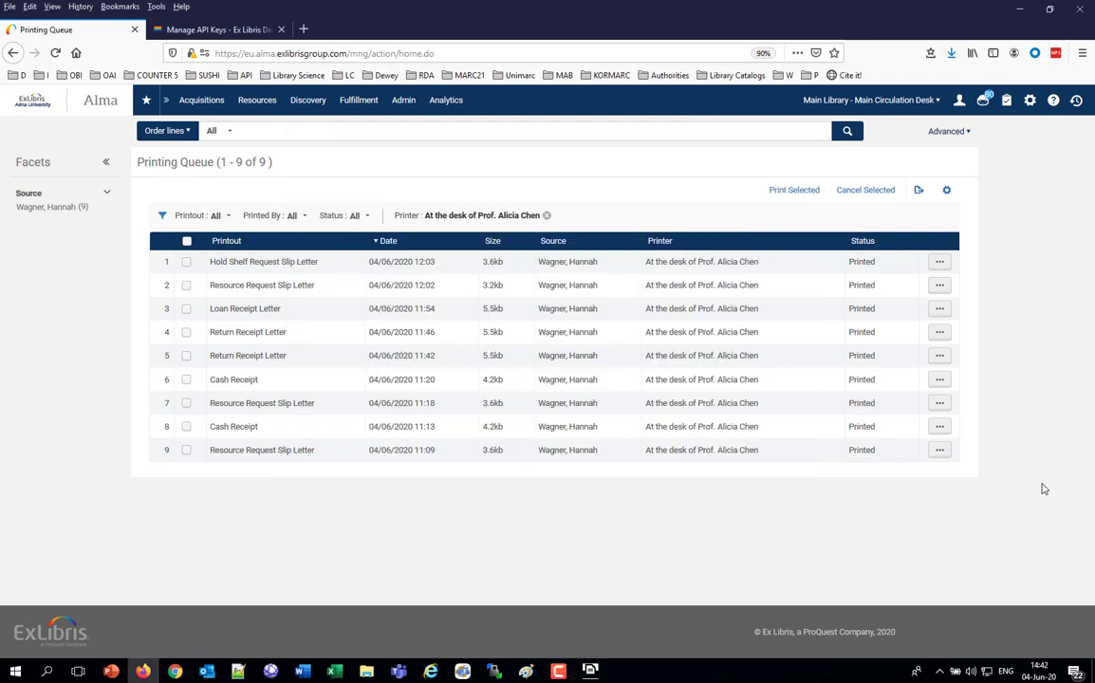
From Pick From Shelf, search physical items for 'lean out foster'
click(358, 100)
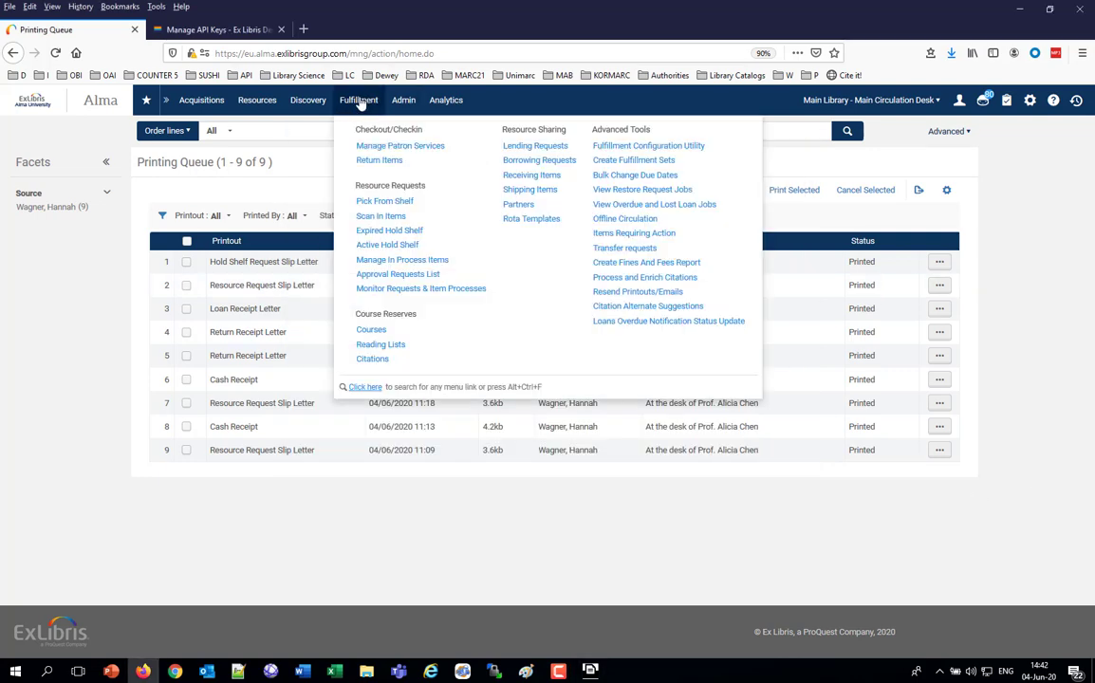
click(382, 202)
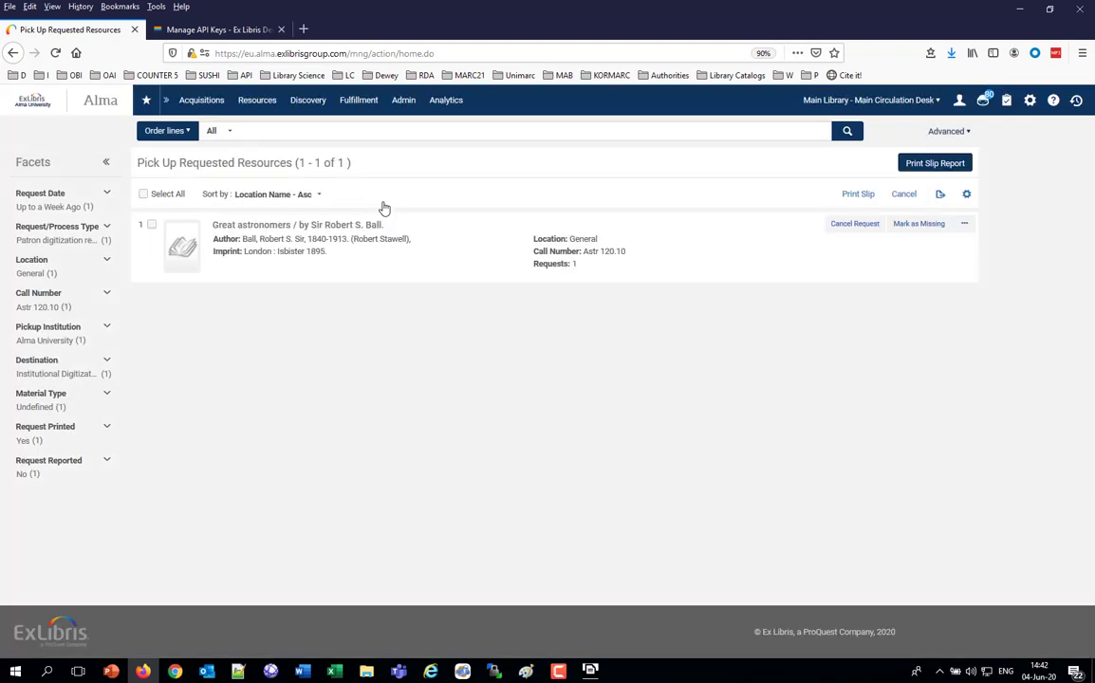
click(250, 130)
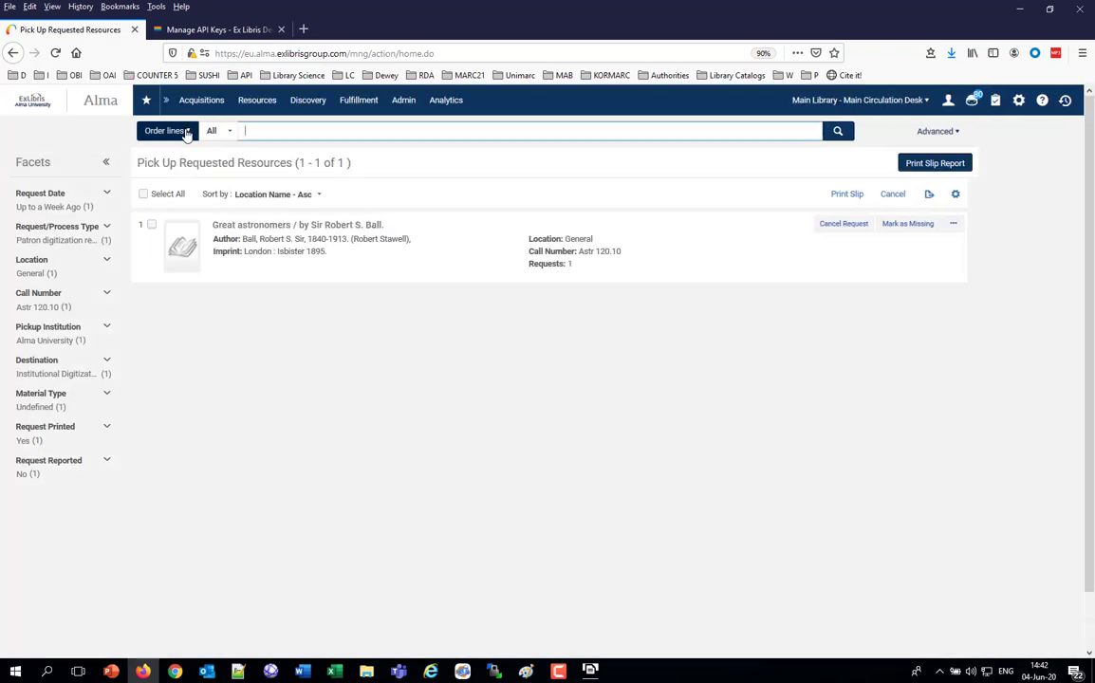
click(187, 133)
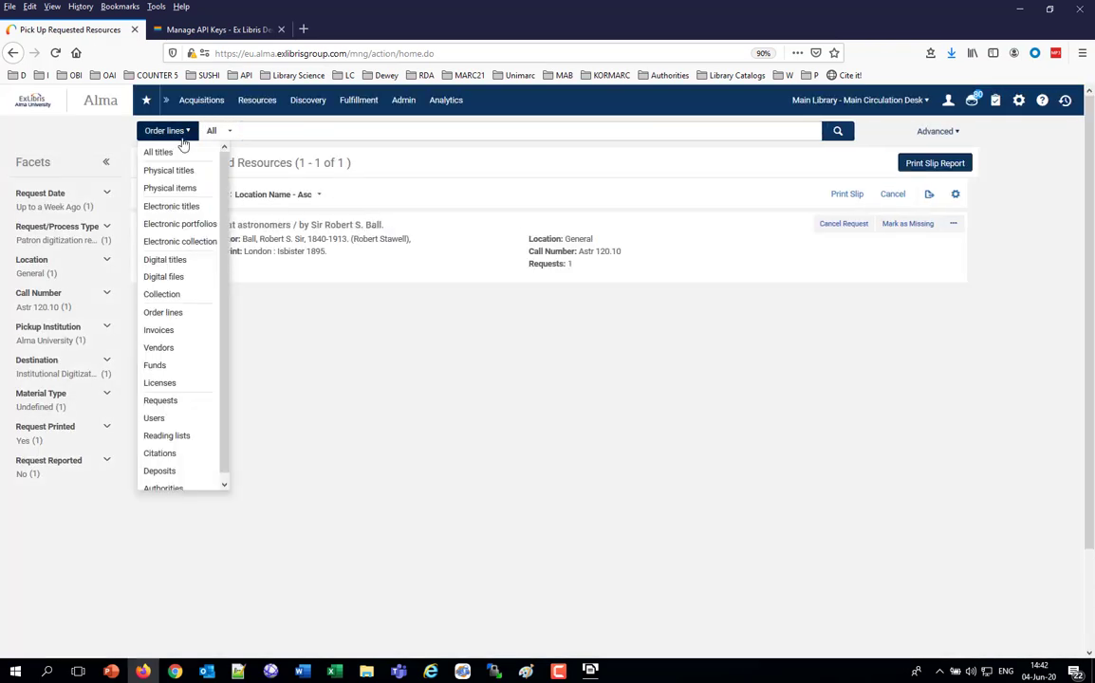
click(171, 188)
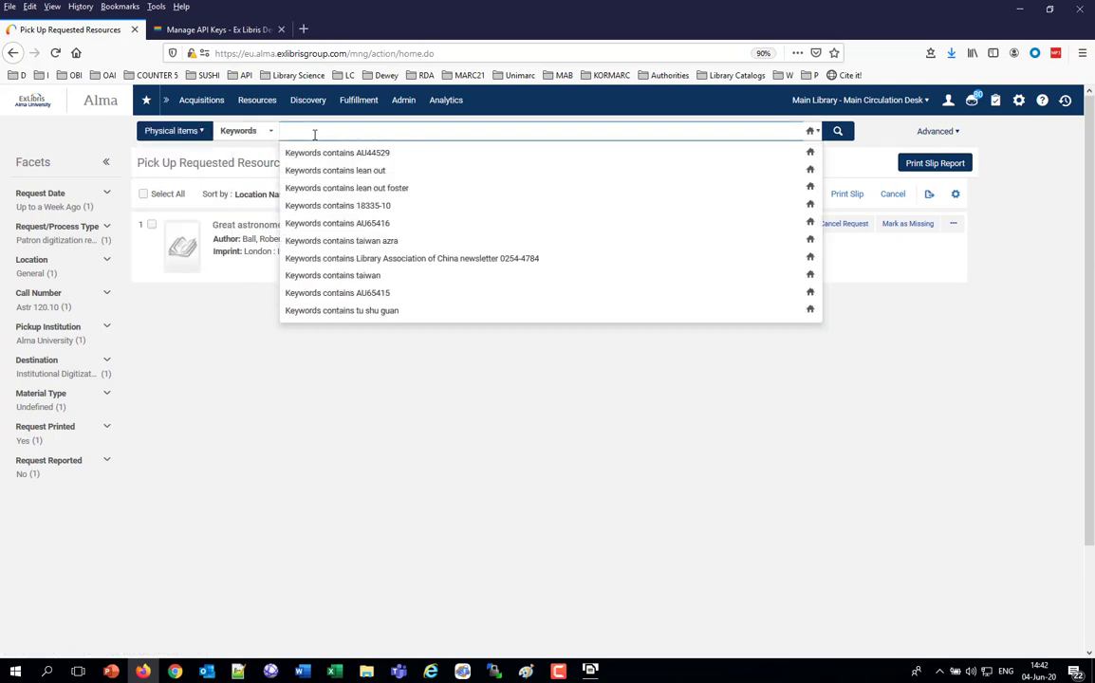
click(340, 189)
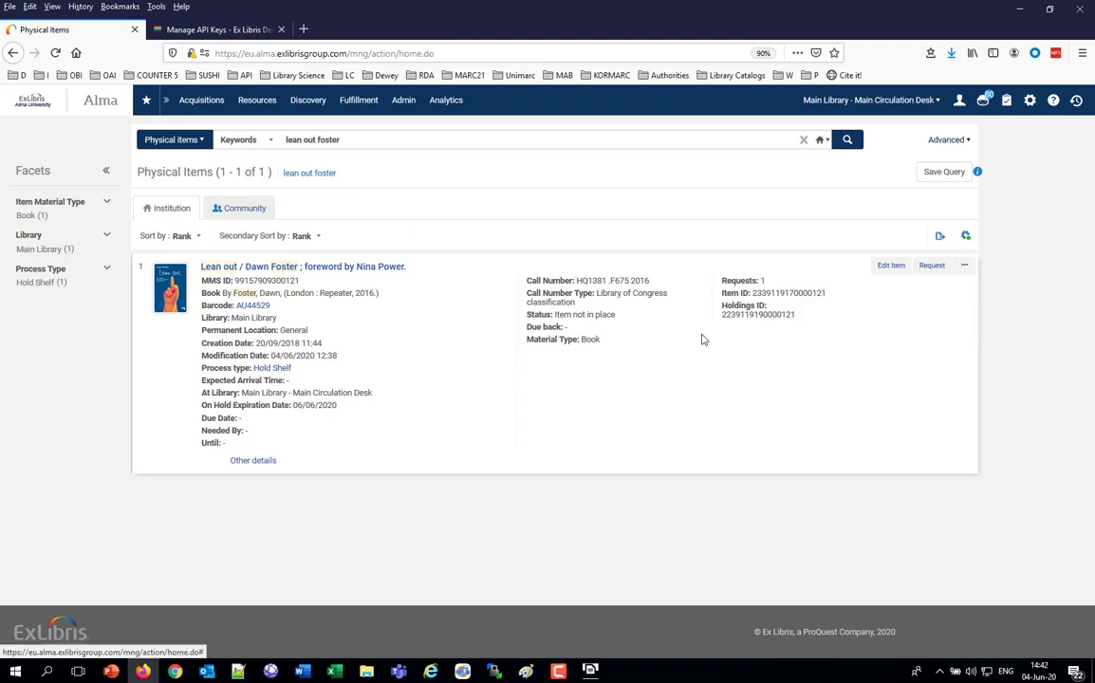
Open the active Lean out request and copy its item barcode AU44529
click(763, 282)
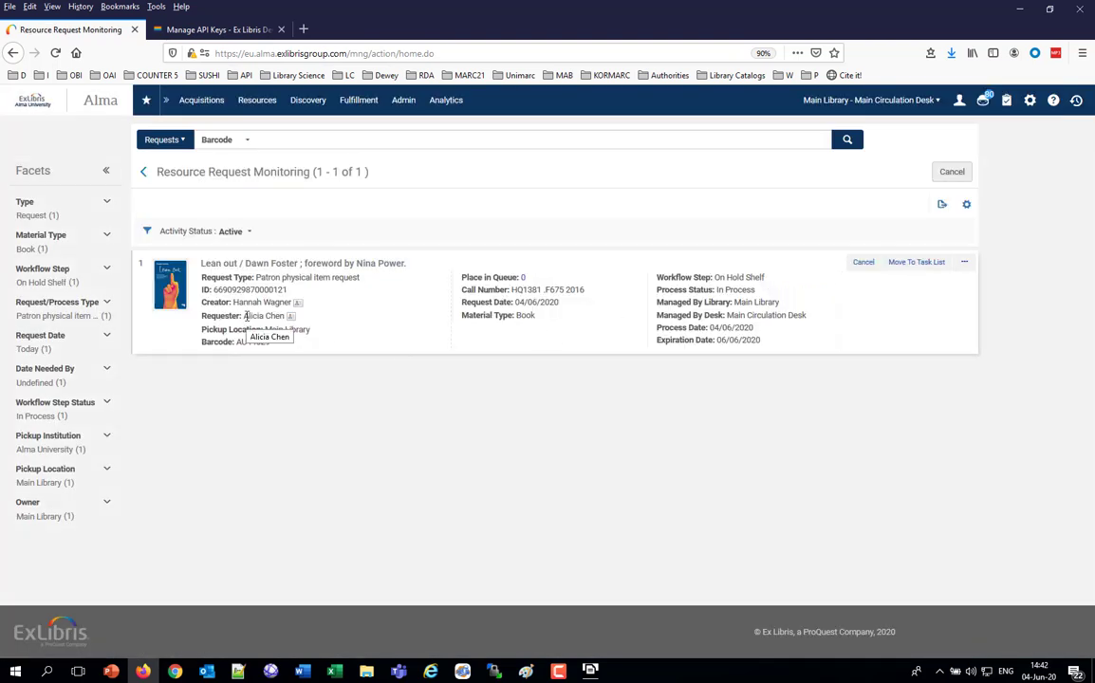
drag(244, 316, 284, 313)
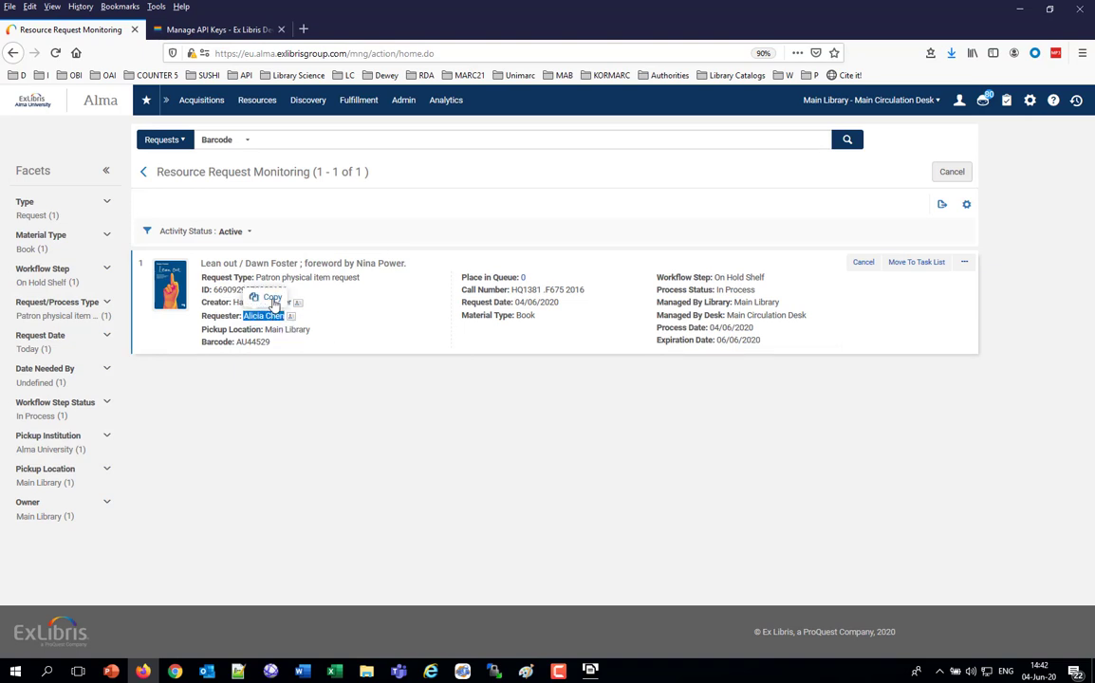
click(332, 387)
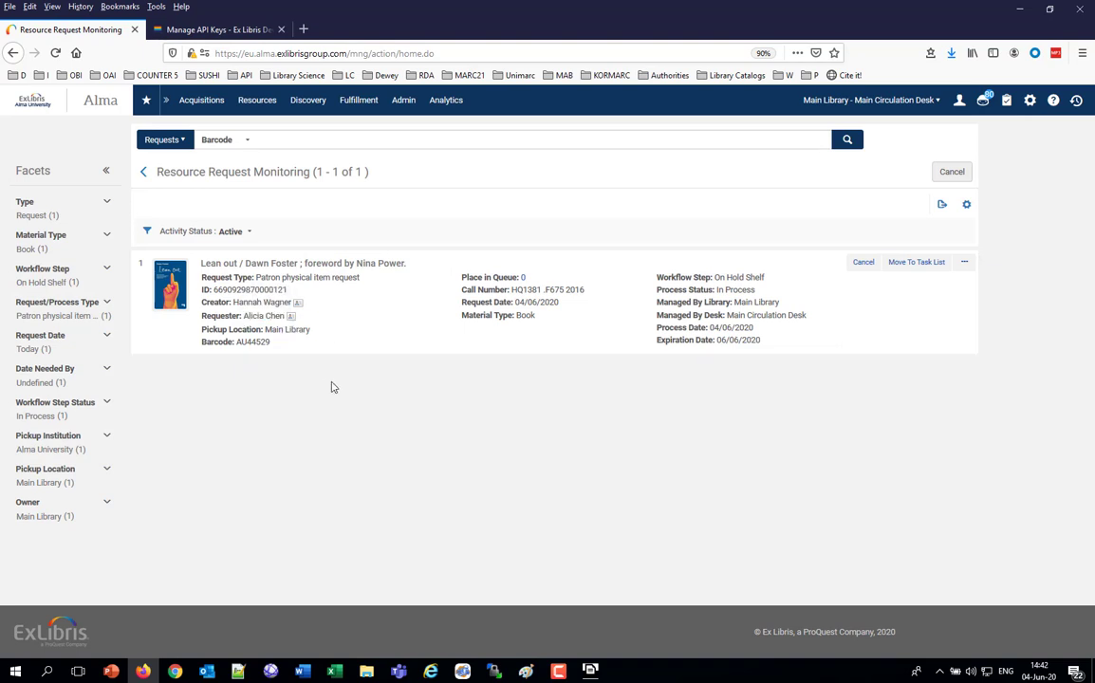
drag(270, 342, 236, 342)
click(260, 326)
click(361, 103)
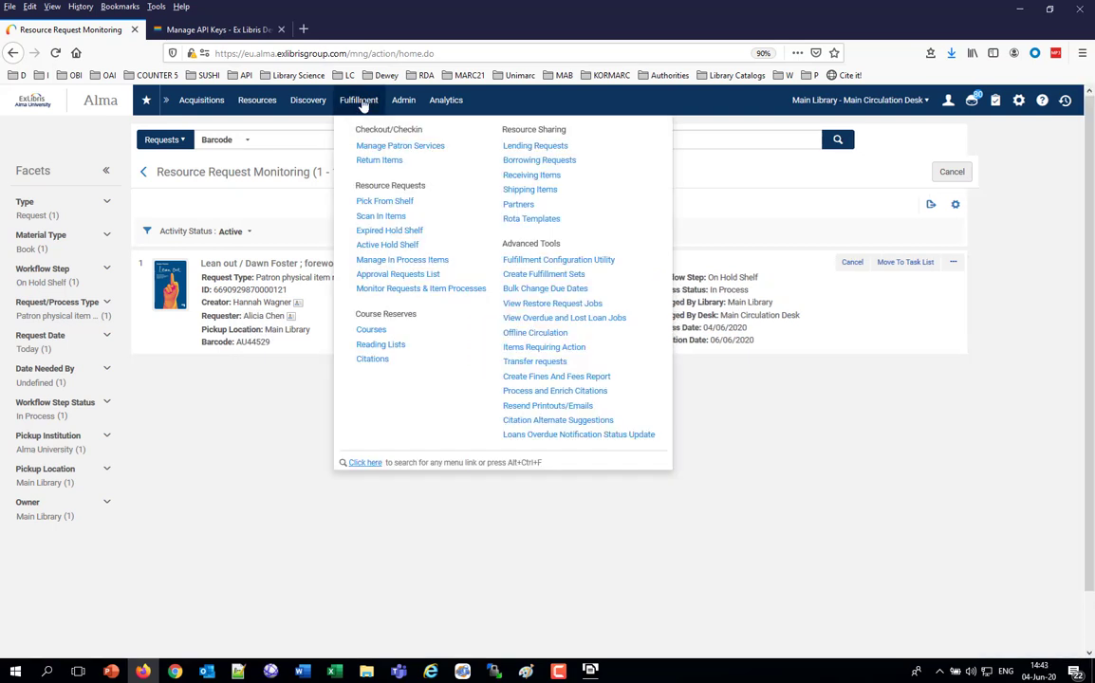
Identify the requesting patron in patron services and loan them barcode AU44529
click(364, 145)
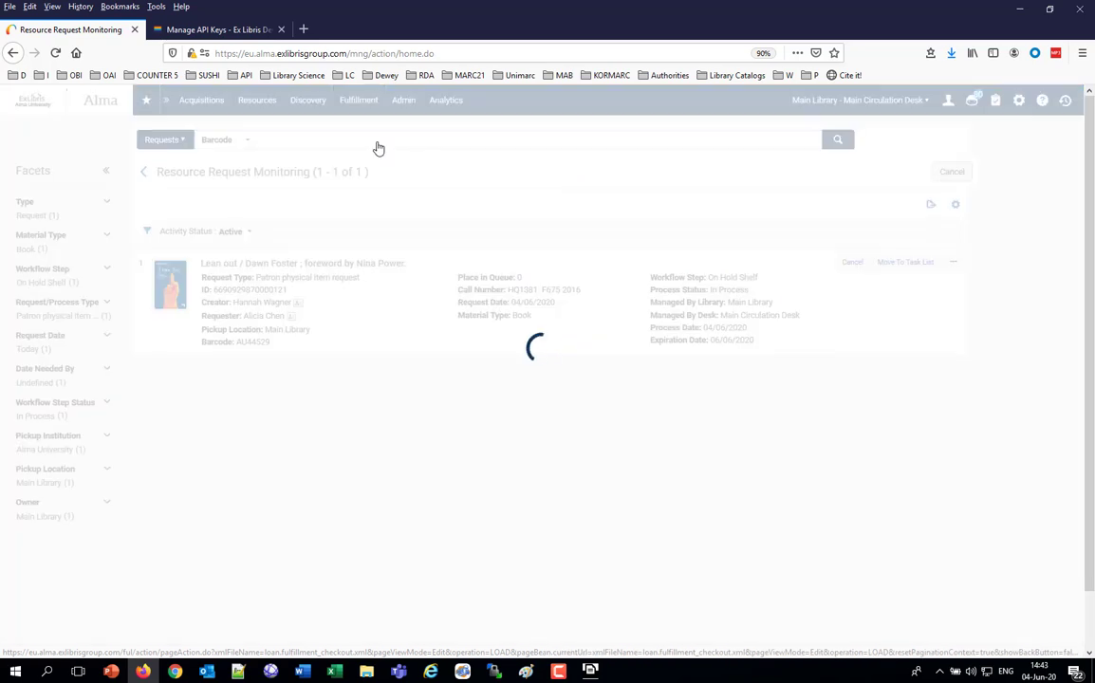
text(AU44529)
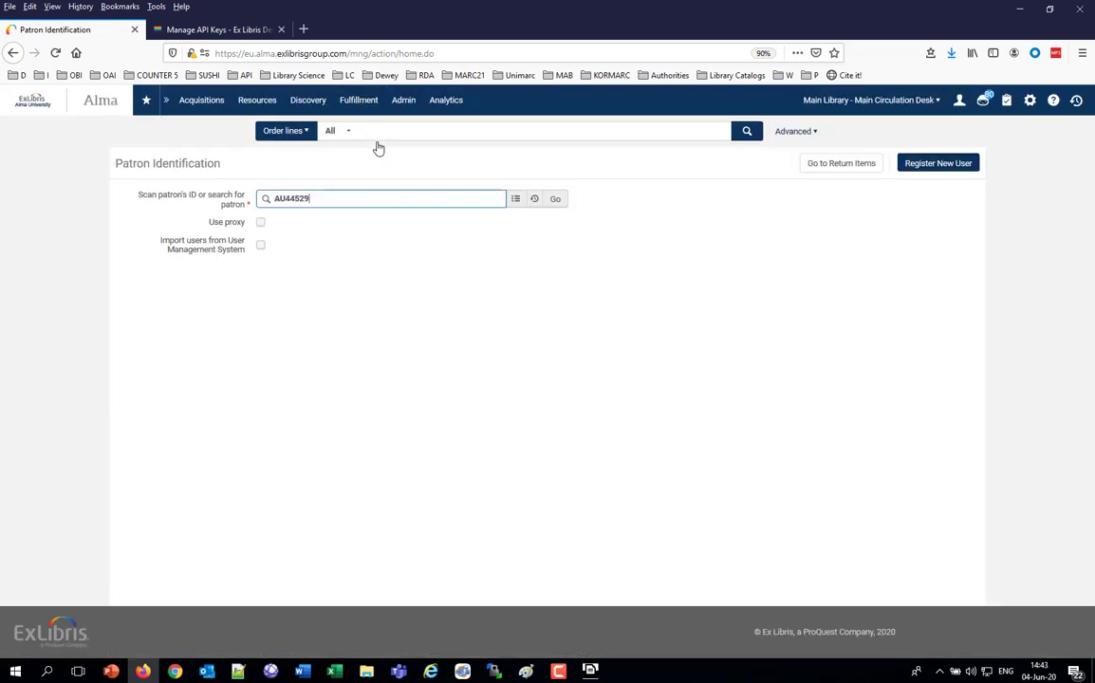
drag(309, 199, 228, 196)
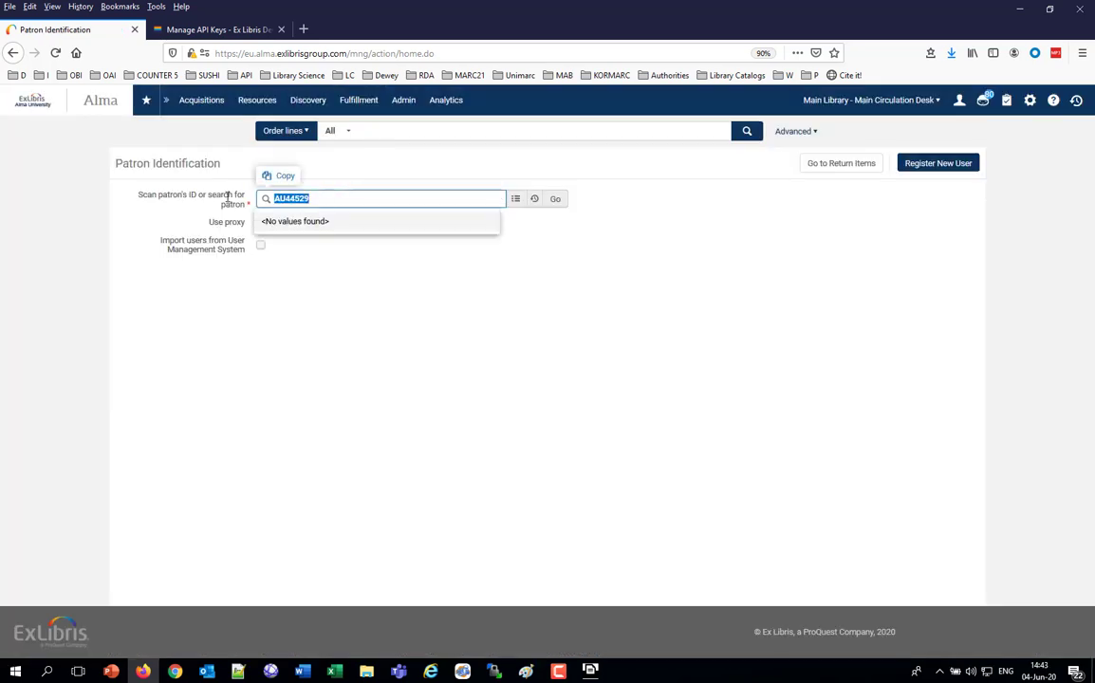
text(alicia ch)
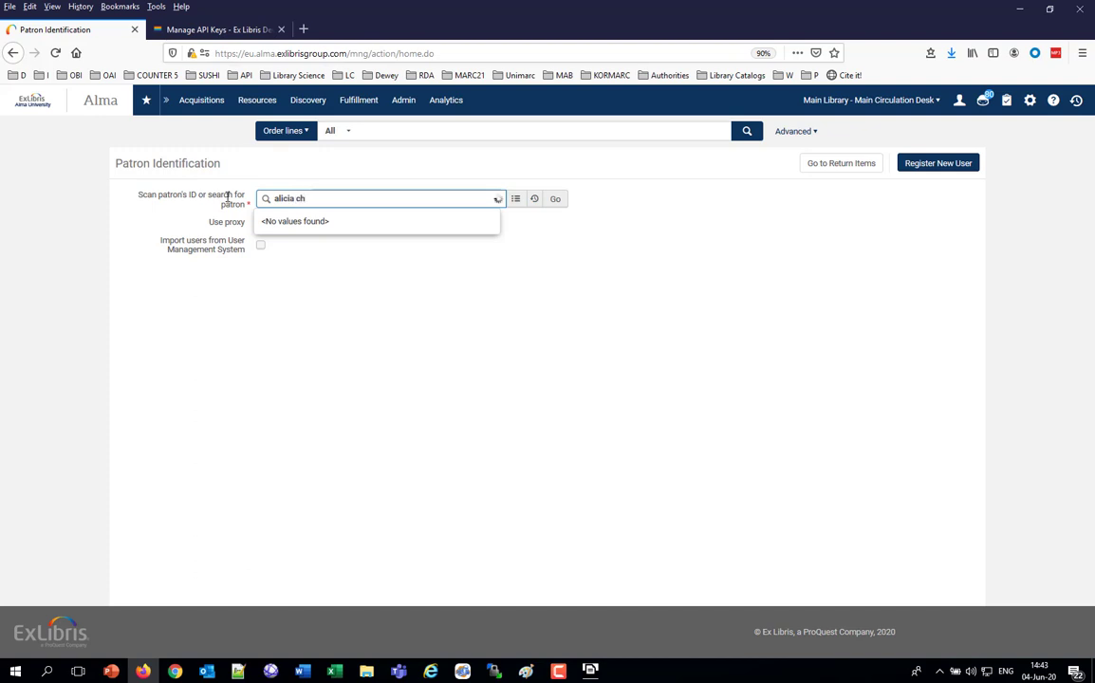
click(250, 215)
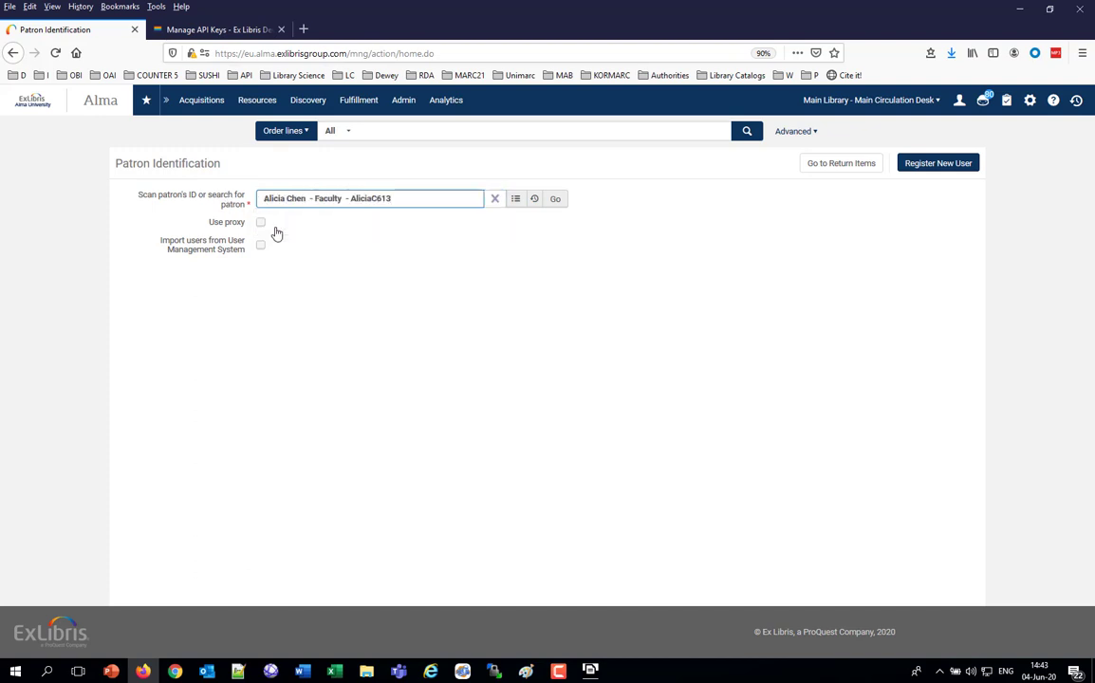
click(550, 203)
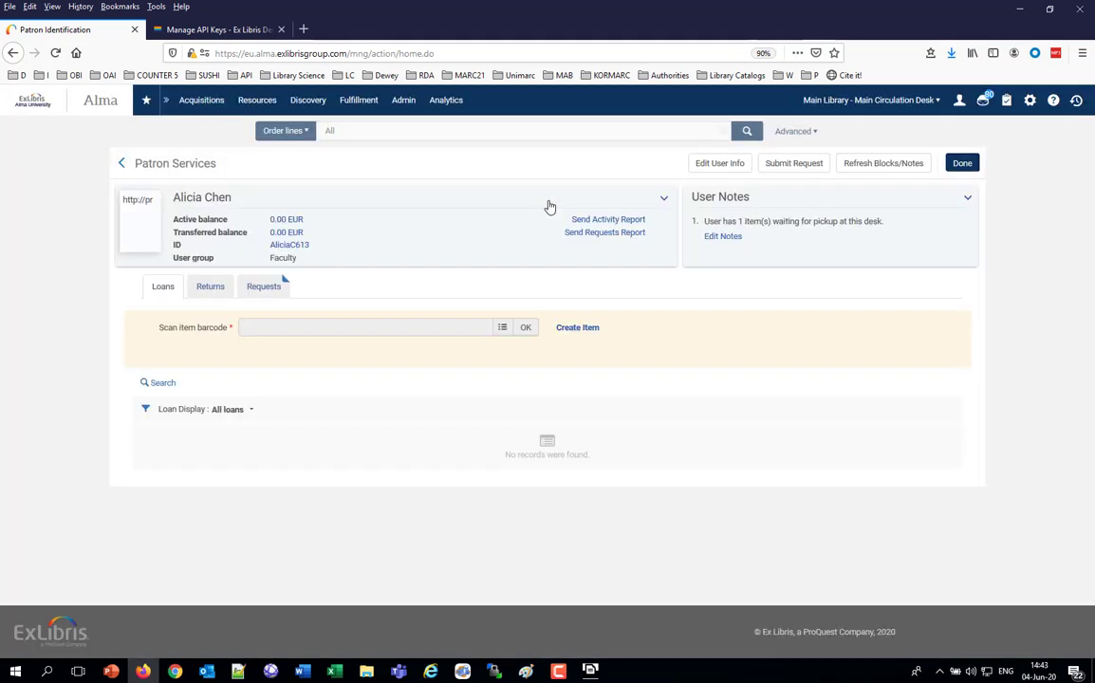
text(AU44529)
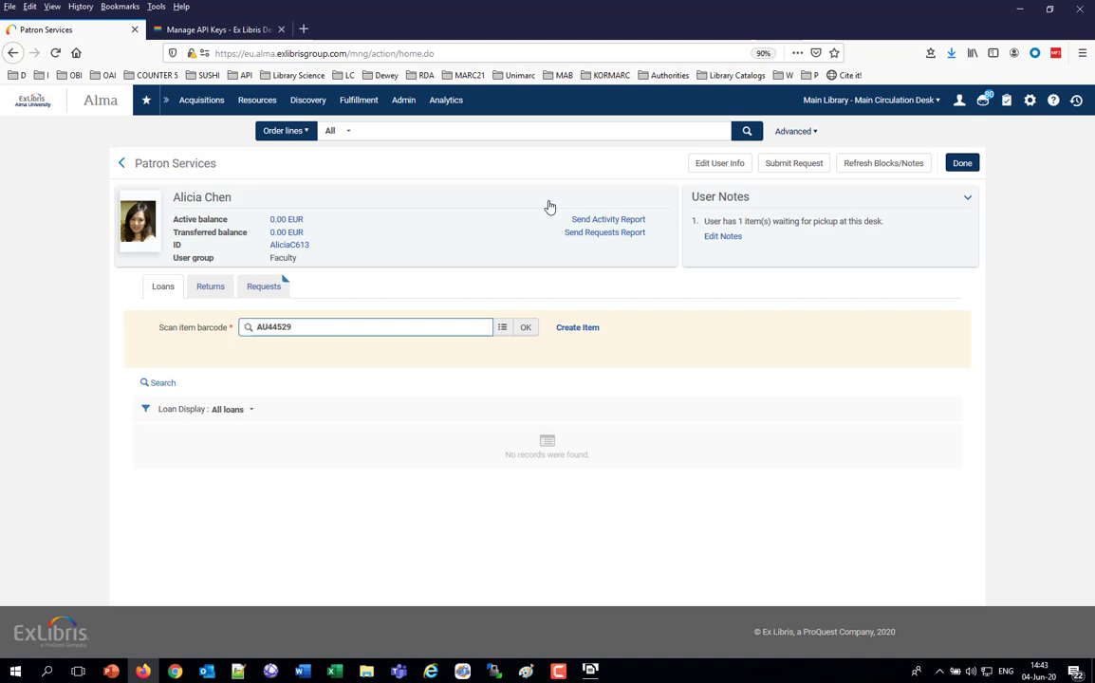
click(525, 327)
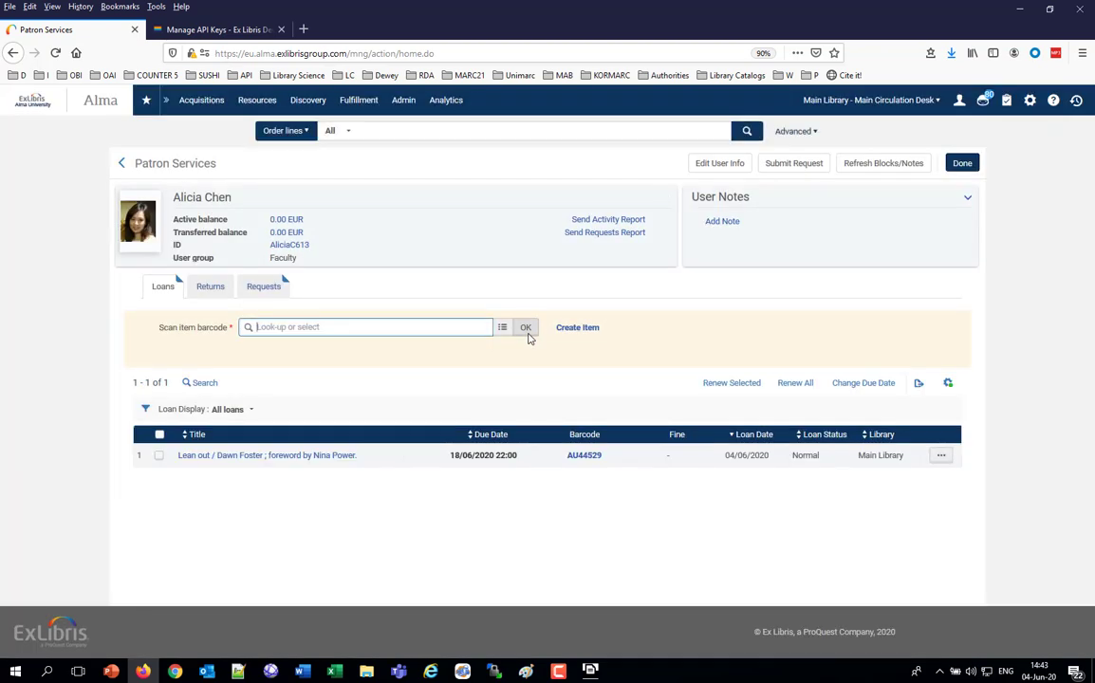
Finish with this patron and start entering the next patron's name
click(962, 165)
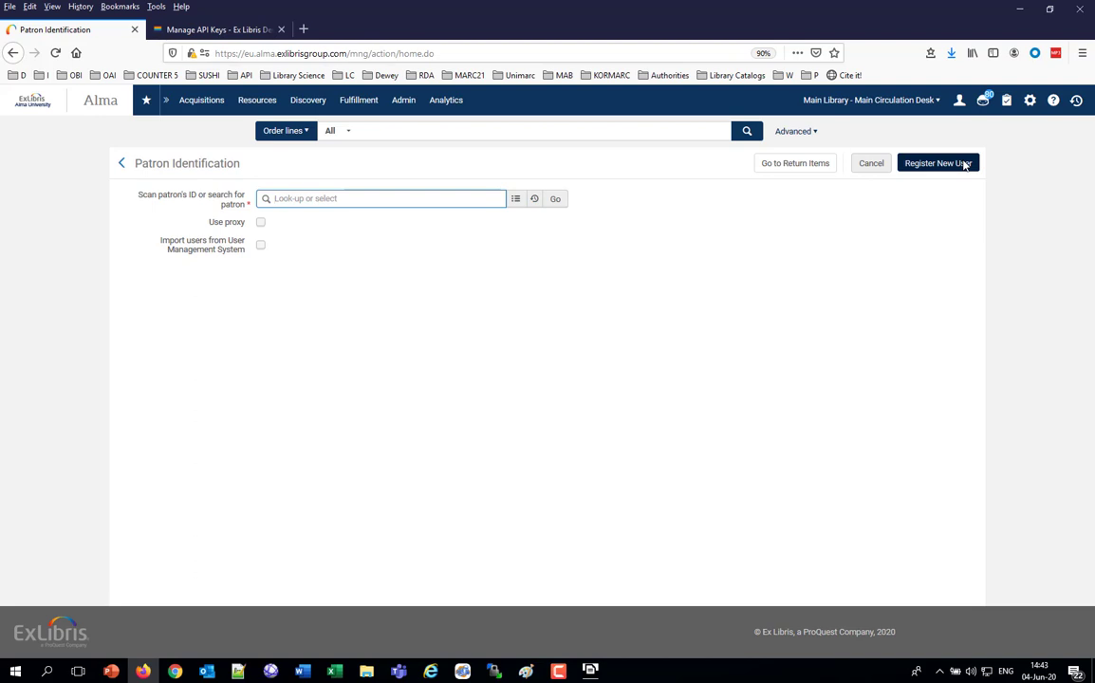
text(elia zafrni)
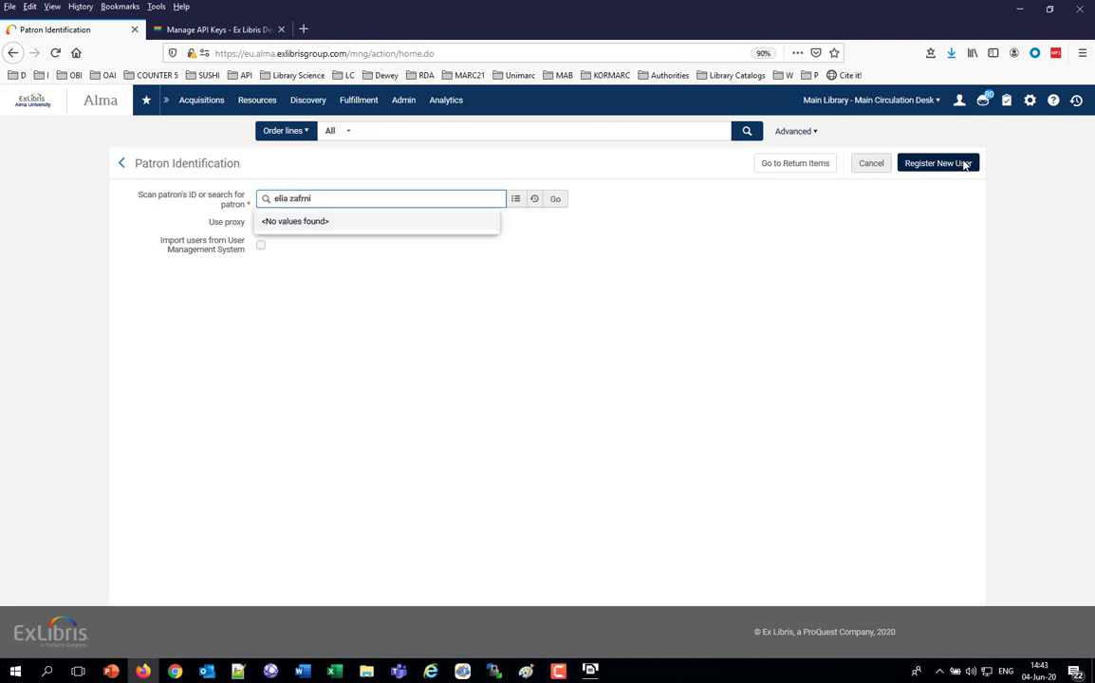
key(BackSpace)
key(BackSpace)
Load the next faculty patron's services page, overriding the cash limit block
text(ani)
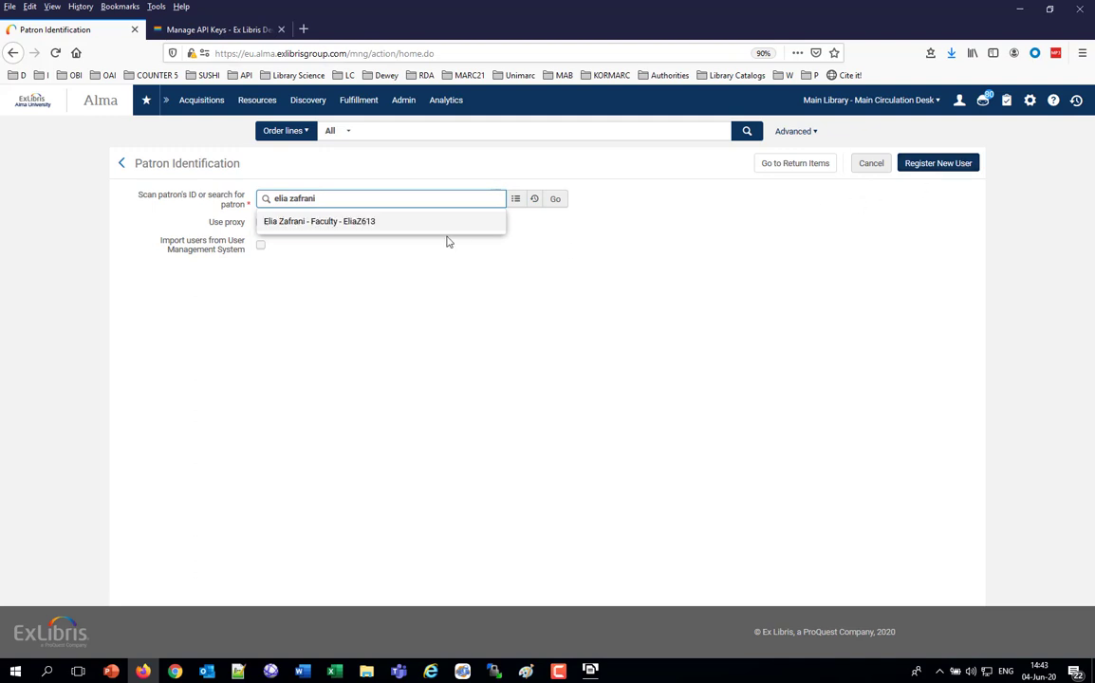
click(379, 223)
click(552, 205)
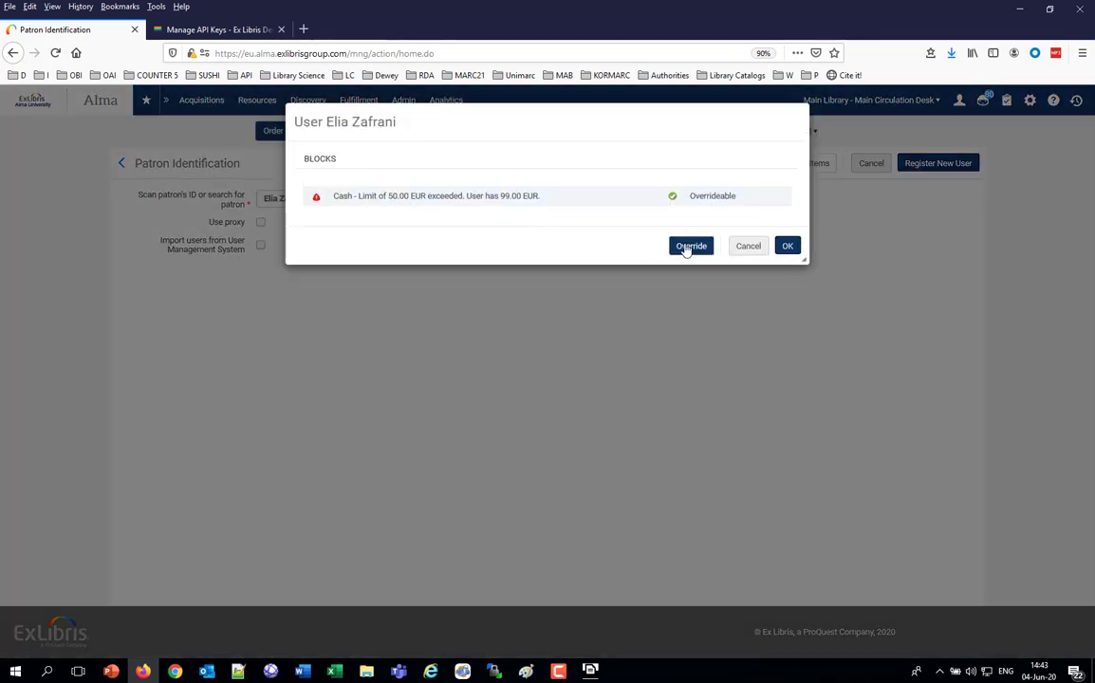
click(688, 248)
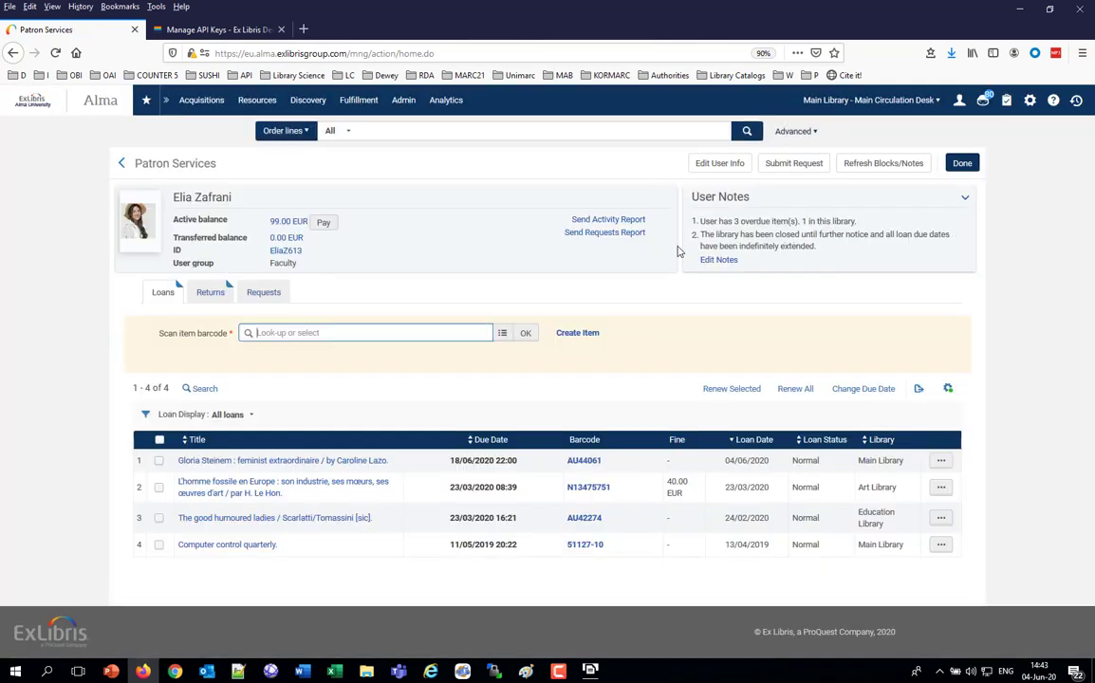
Pay 1.00 EUR in cash toward the patron's outstanding balance
click(322, 223)
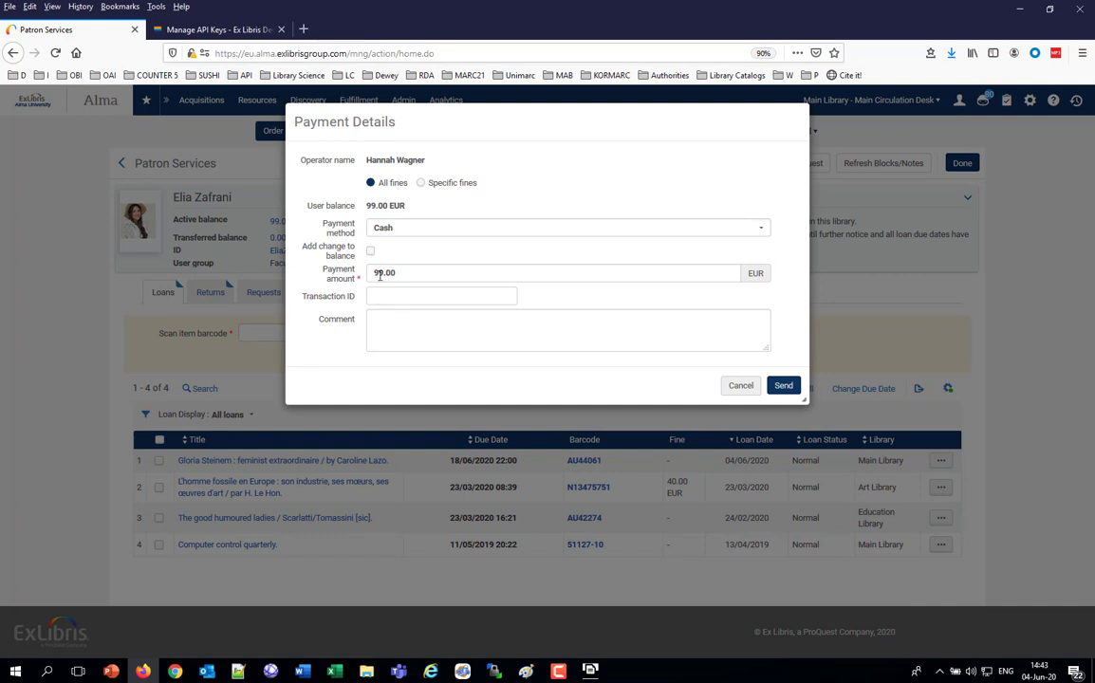
double_click(381, 273)
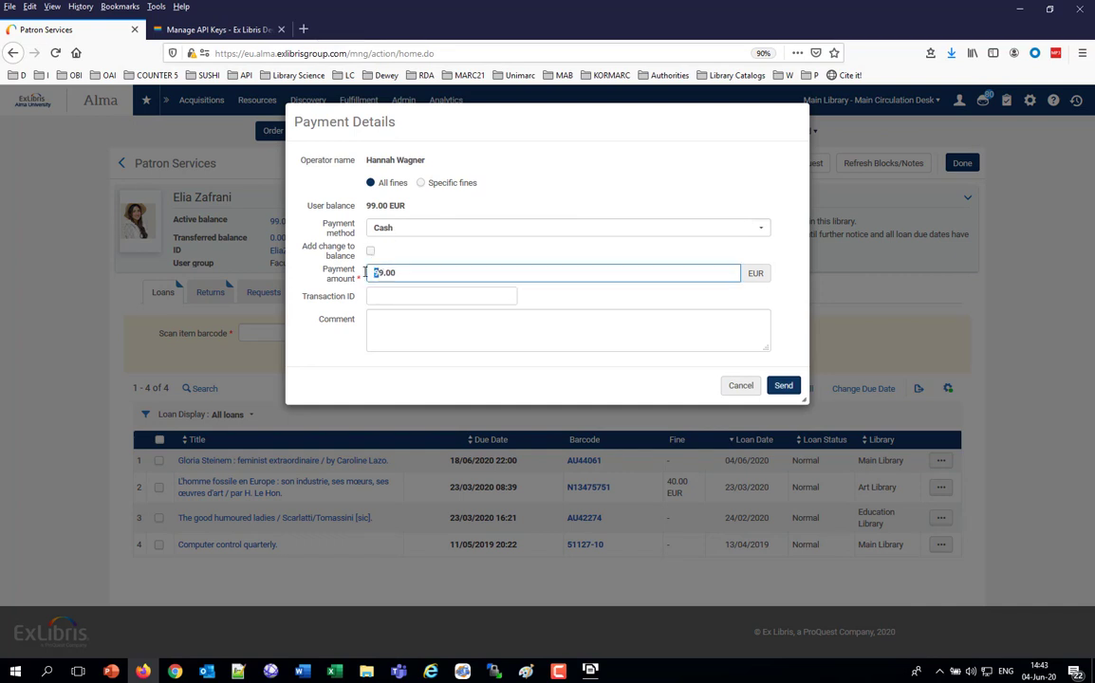
text(1)
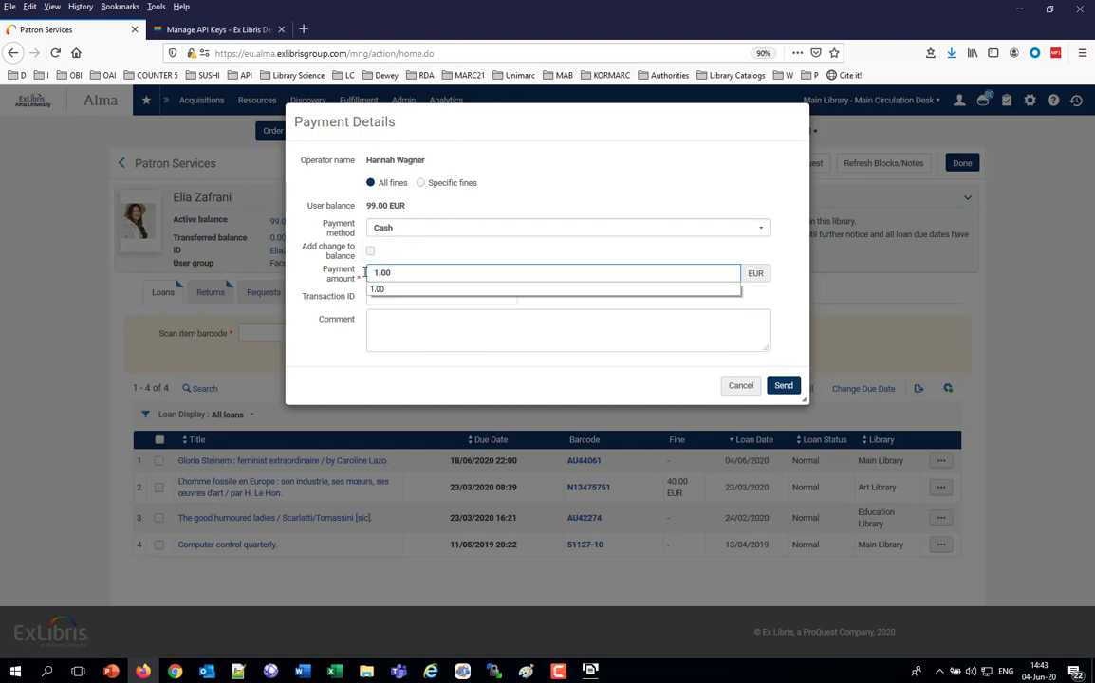
click(774, 303)
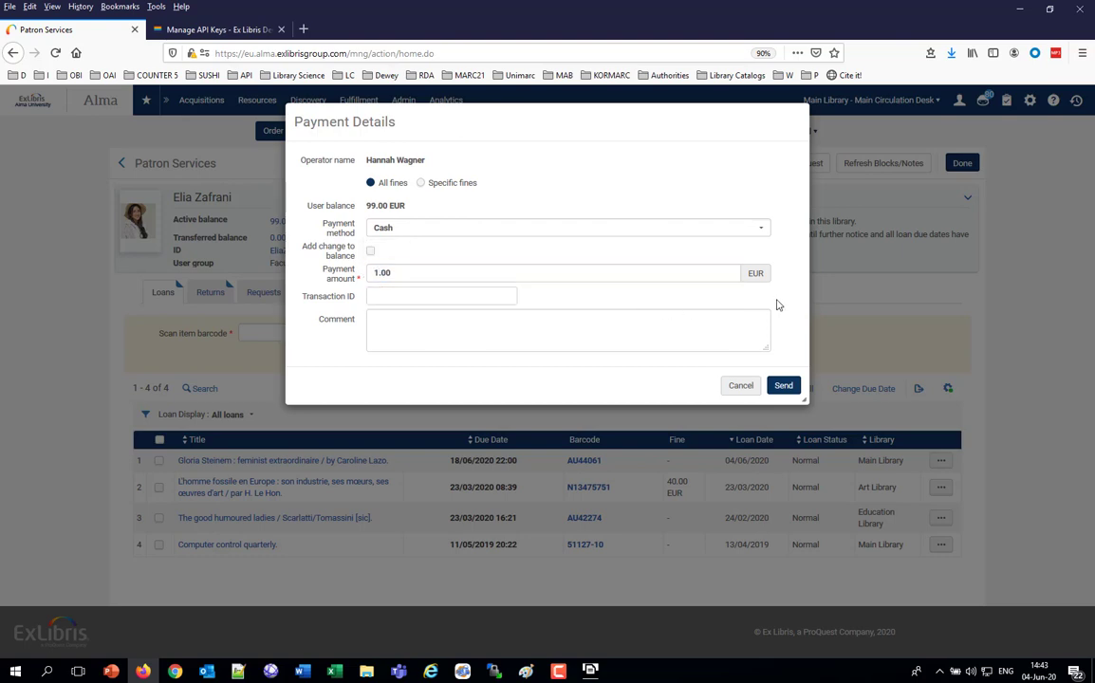
click(783, 386)
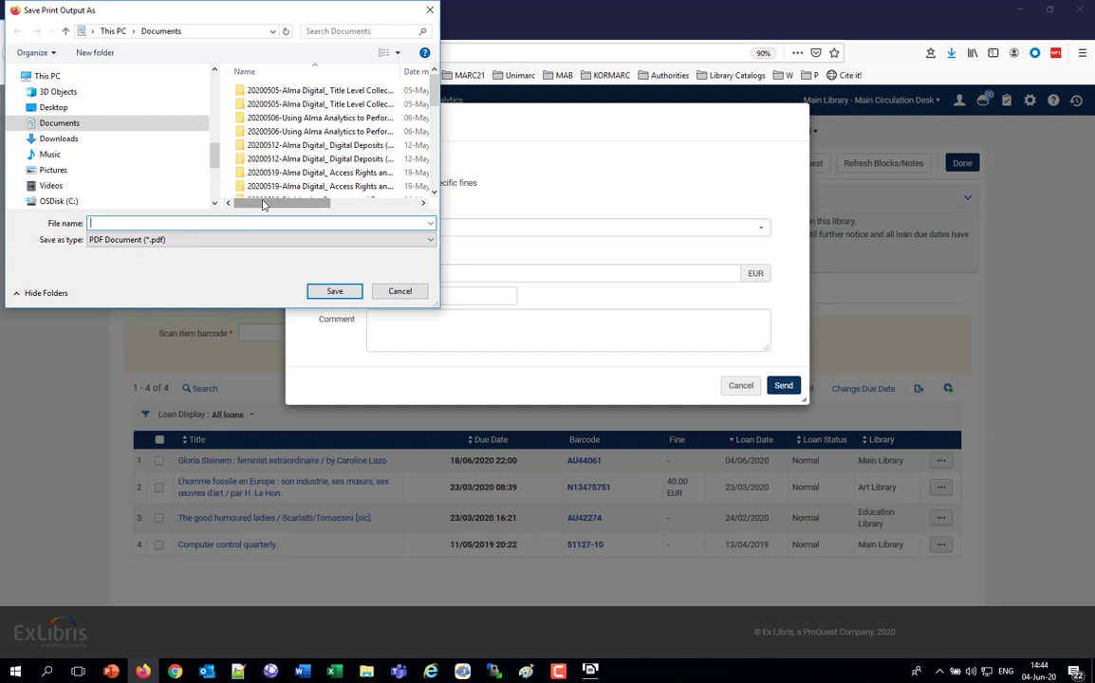
Save the payment receipt print output as 1a.pdf in Documents
right_click(394, 194)
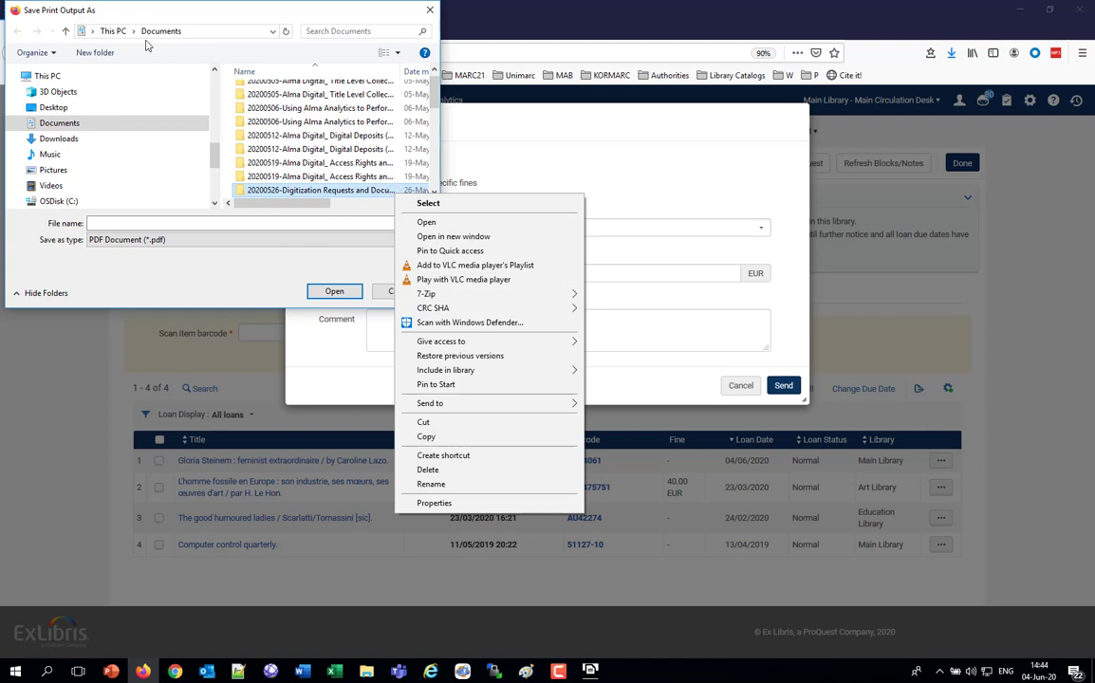
click(171, 224)
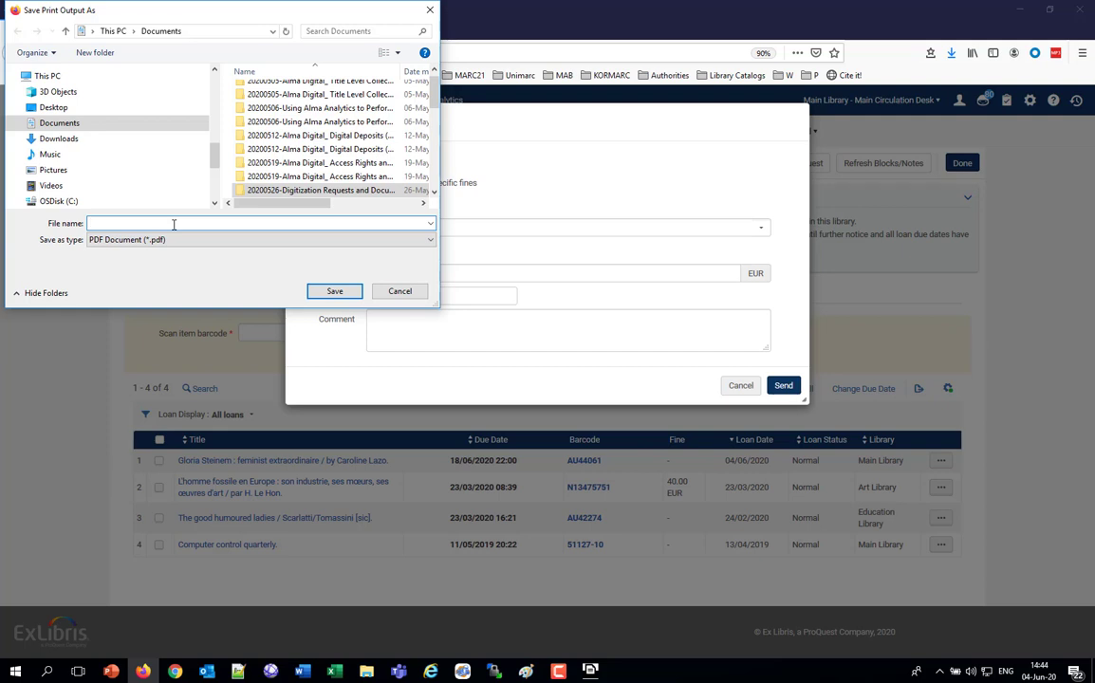
text(1a)
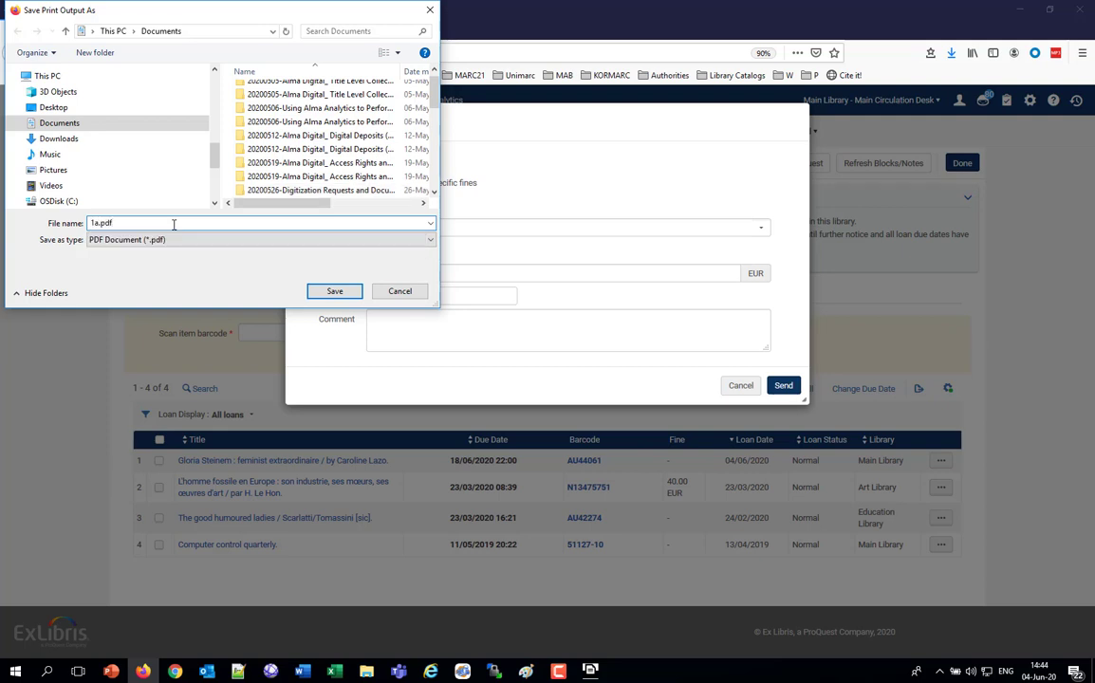
click(319, 294)
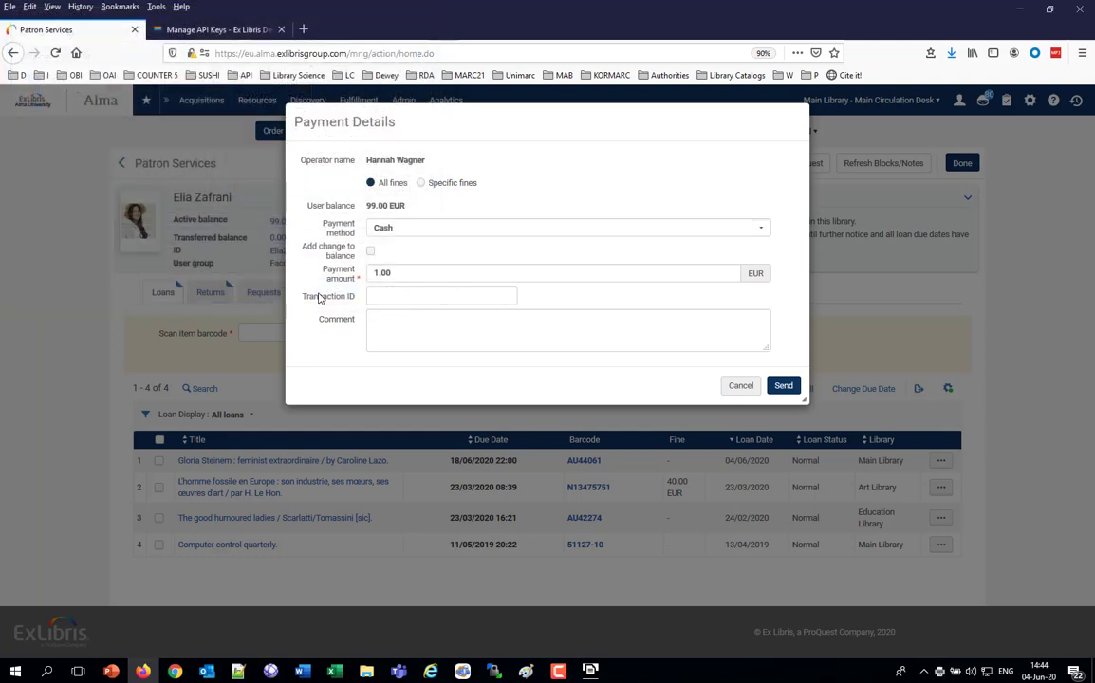
Confirm the 1 EUR cash payment and select the new Pending Cash Receipt in the Printouts Queue
click(783, 387)
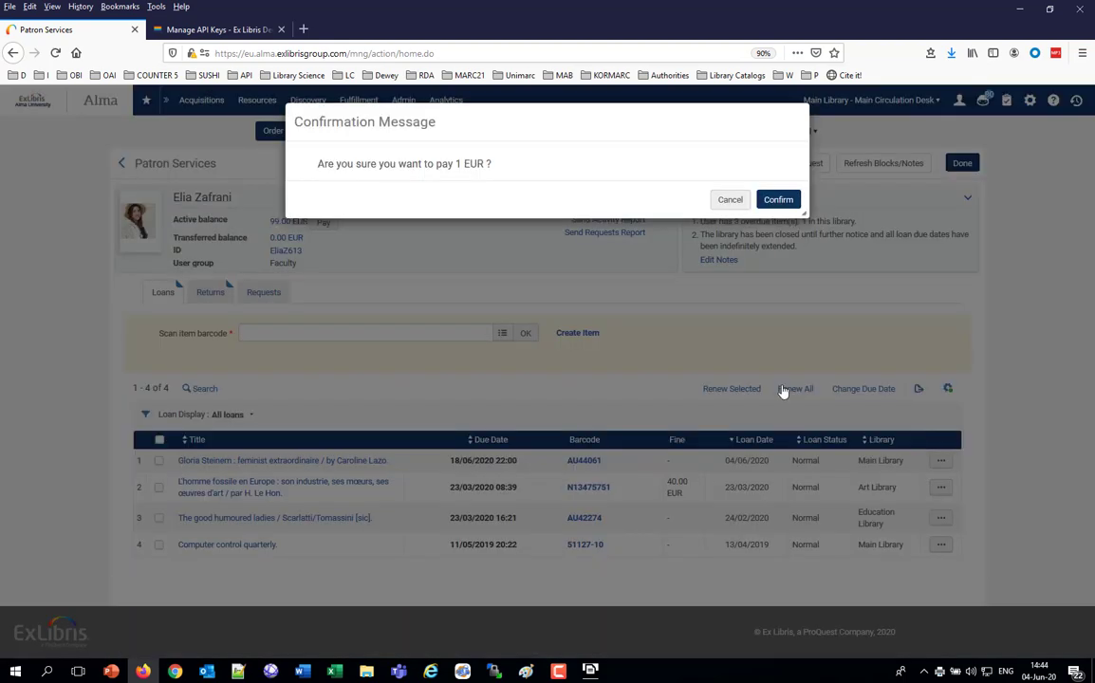
click(771, 203)
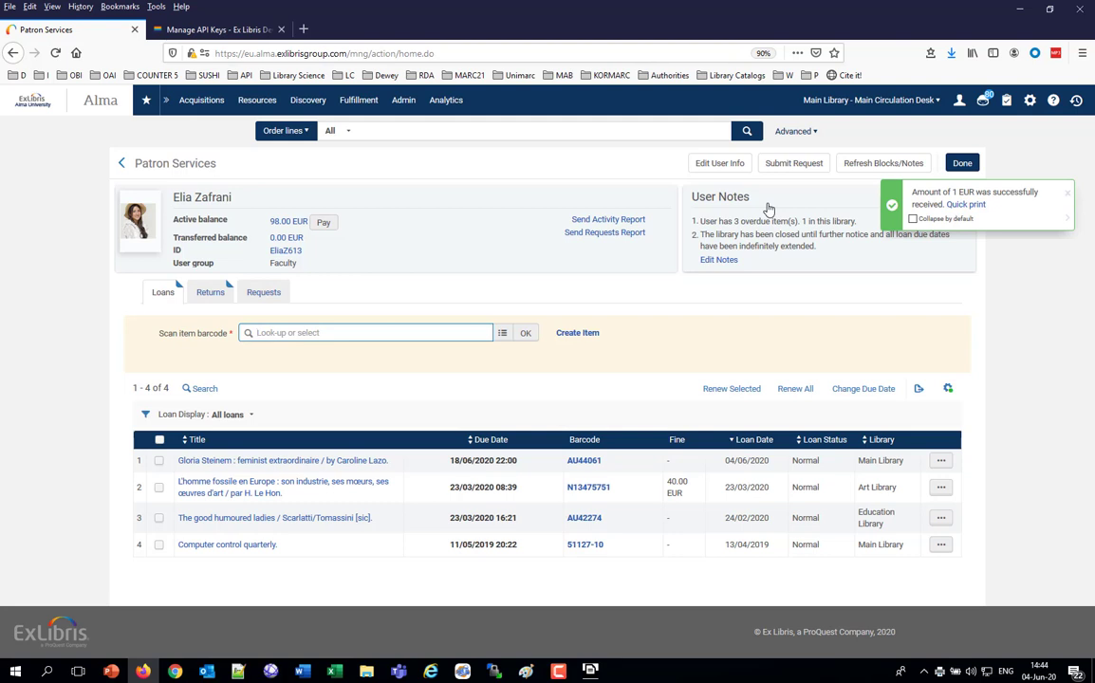
click(353, 102)
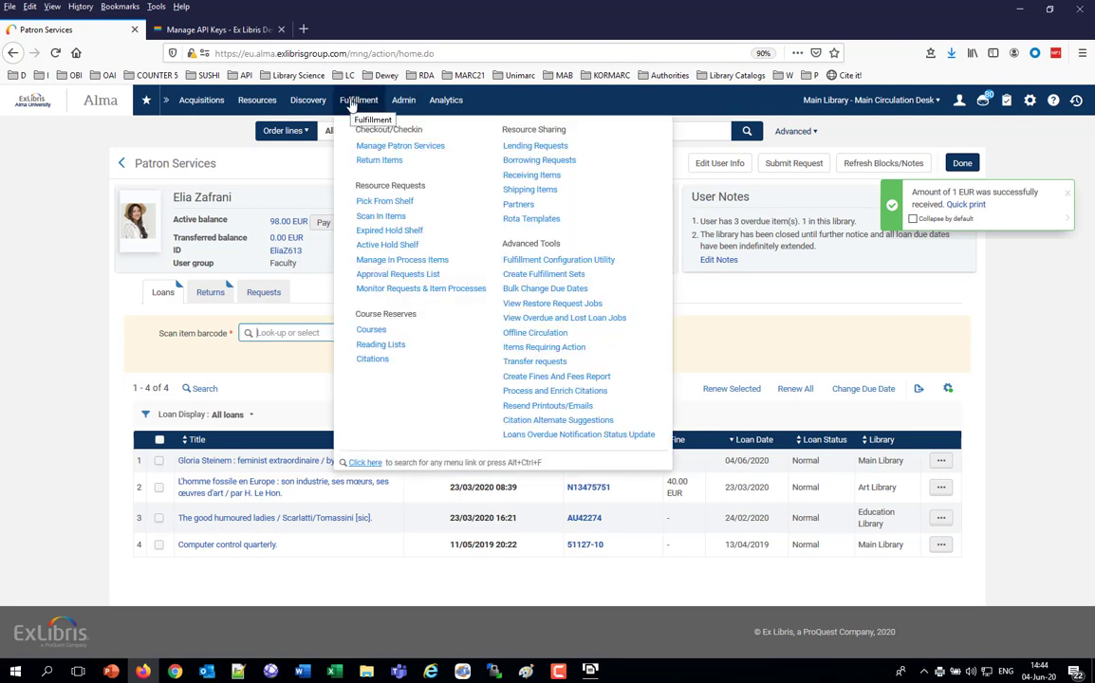
click(404, 101)
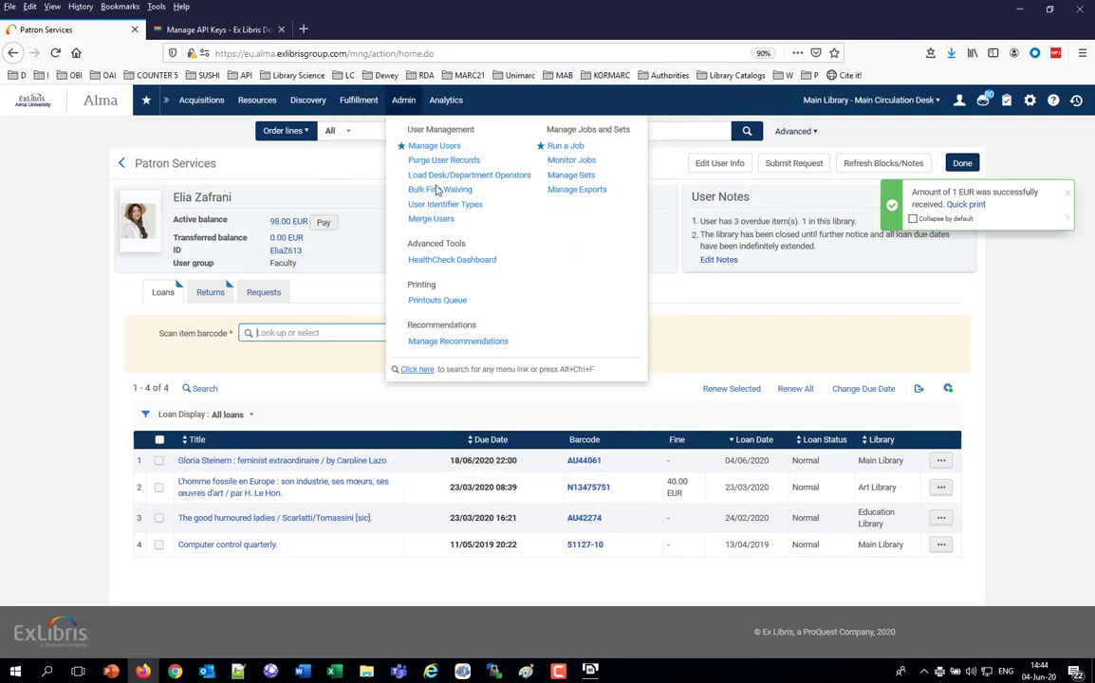
click(404, 100)
click(404, 101)
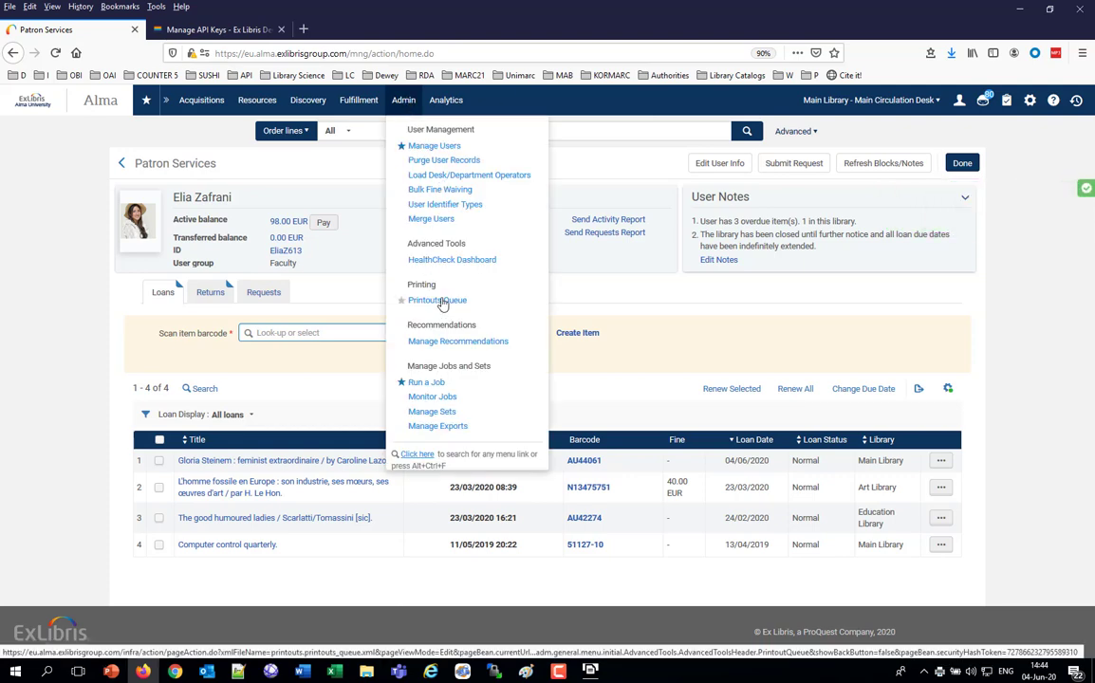
click(442, 301)
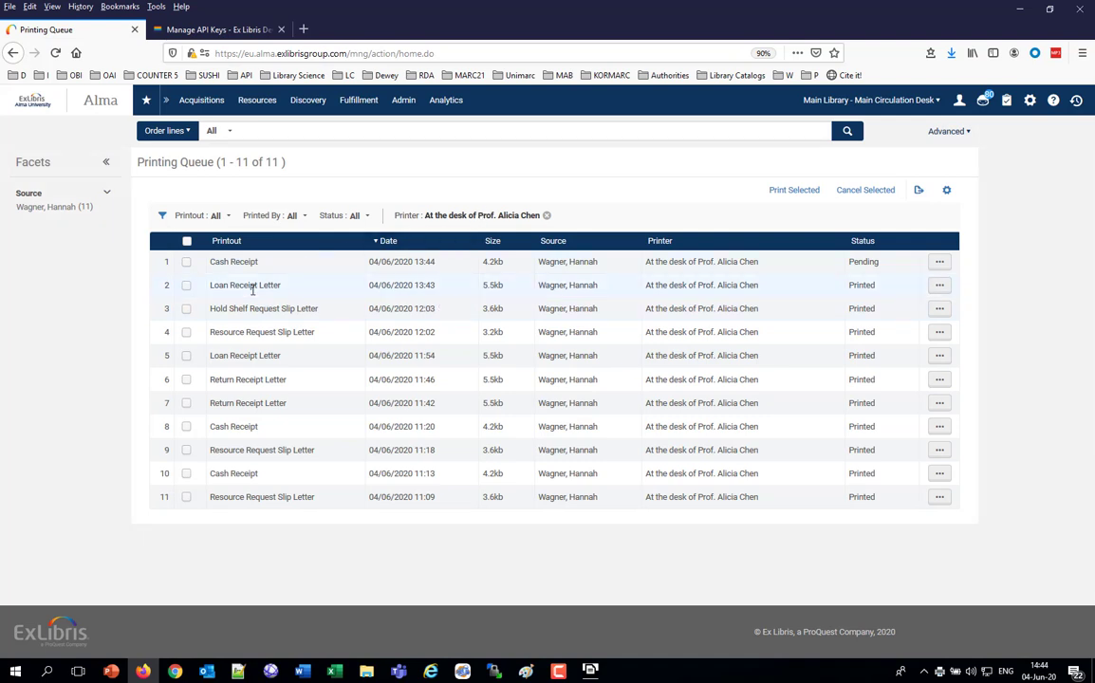
drag(435, 290, 416, 287)
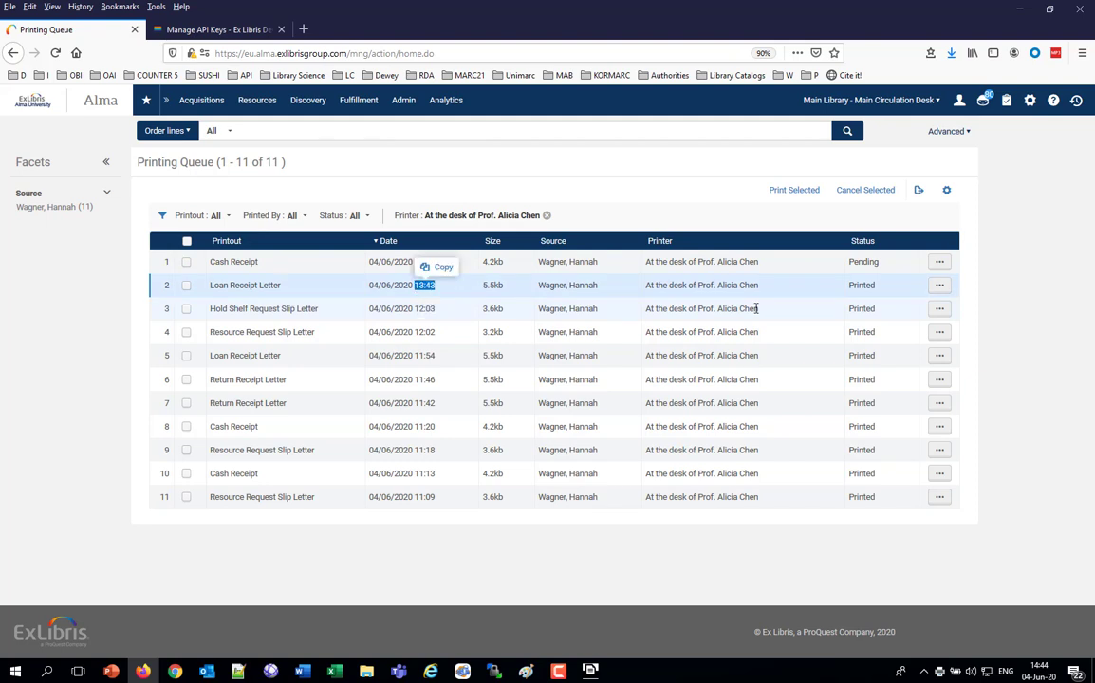
click(372, 262)
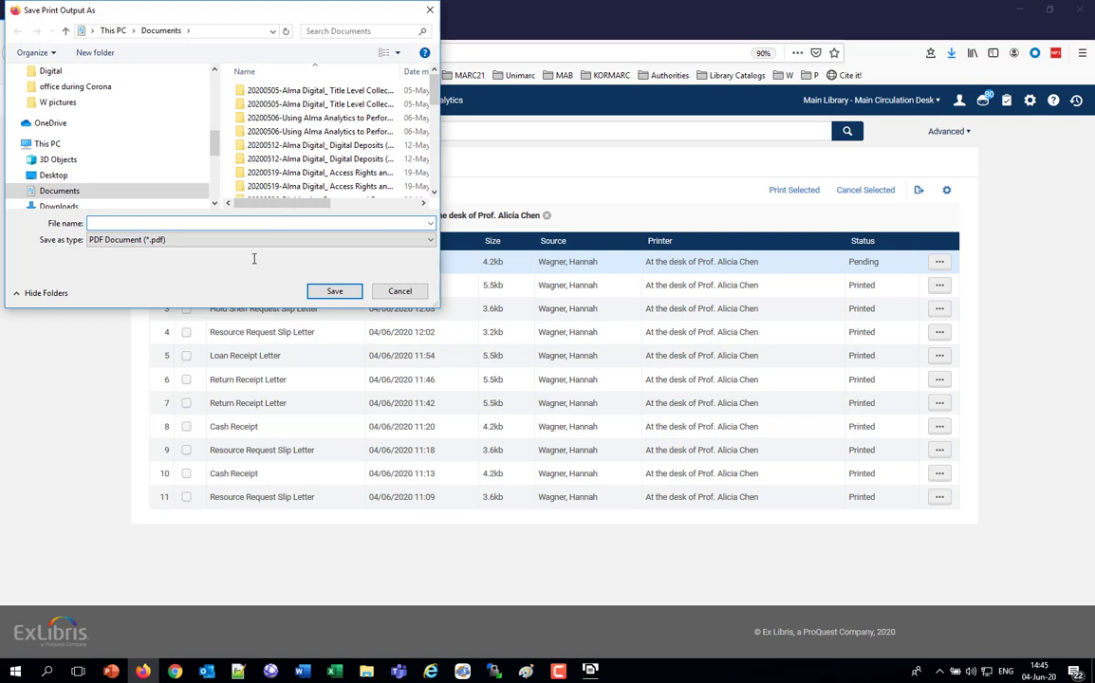
Save the Cash Receipt as 1b.pdf and reload the Printouts Queue to see all 11 Printed
text(1b)
click(336, 290)
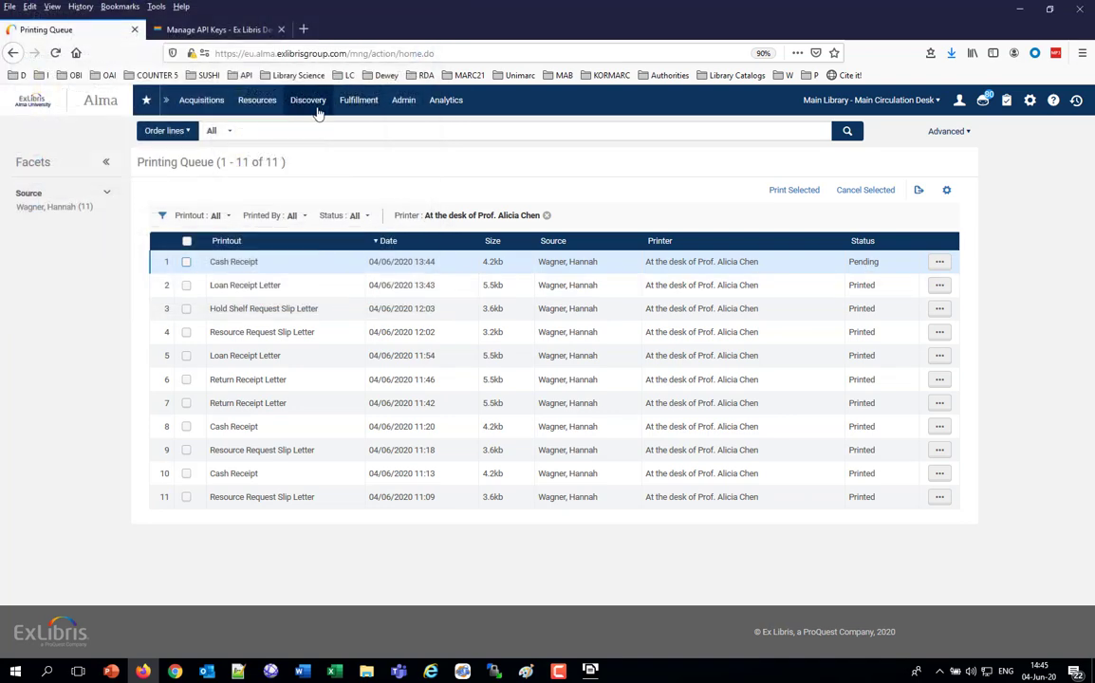
mouse_move(360, 106)
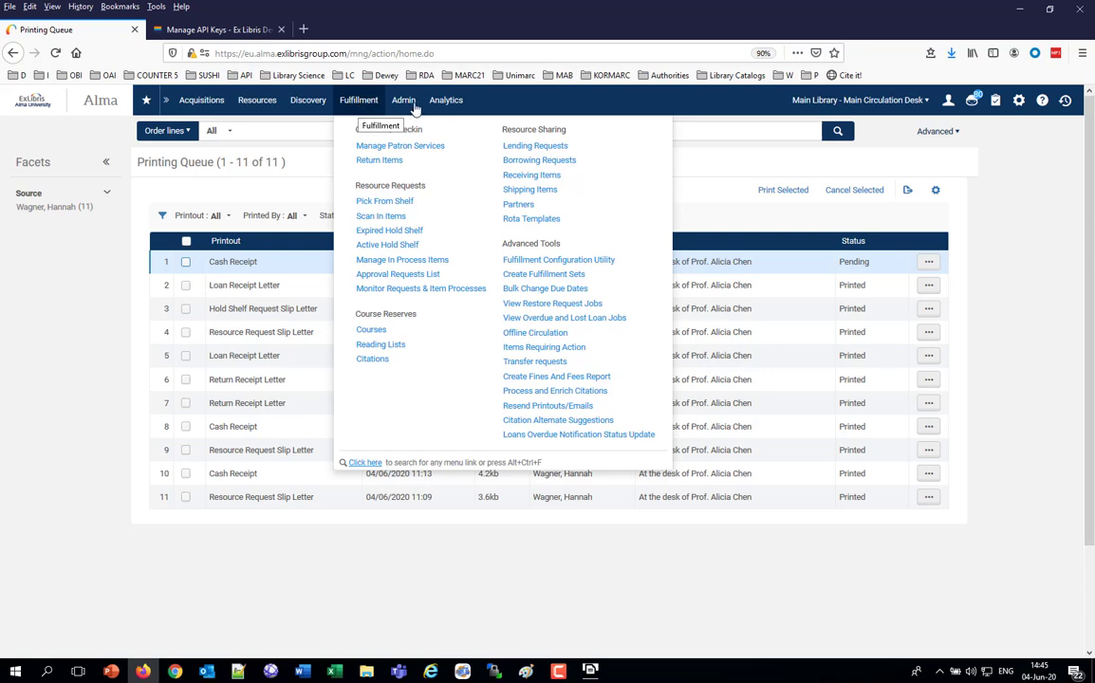
mouse_move(403, 102)
click(438, 301)
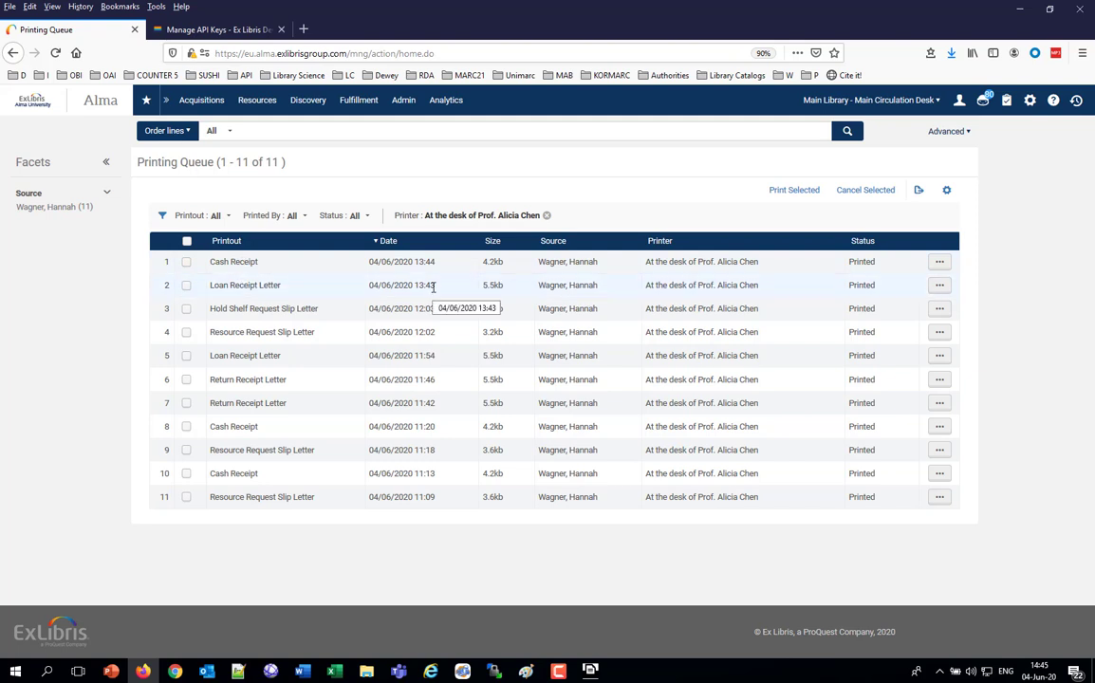
Select 1a.pdf and 1b.pdf in the Documents folder and open both in Acrobat Reader
click(370, 672)
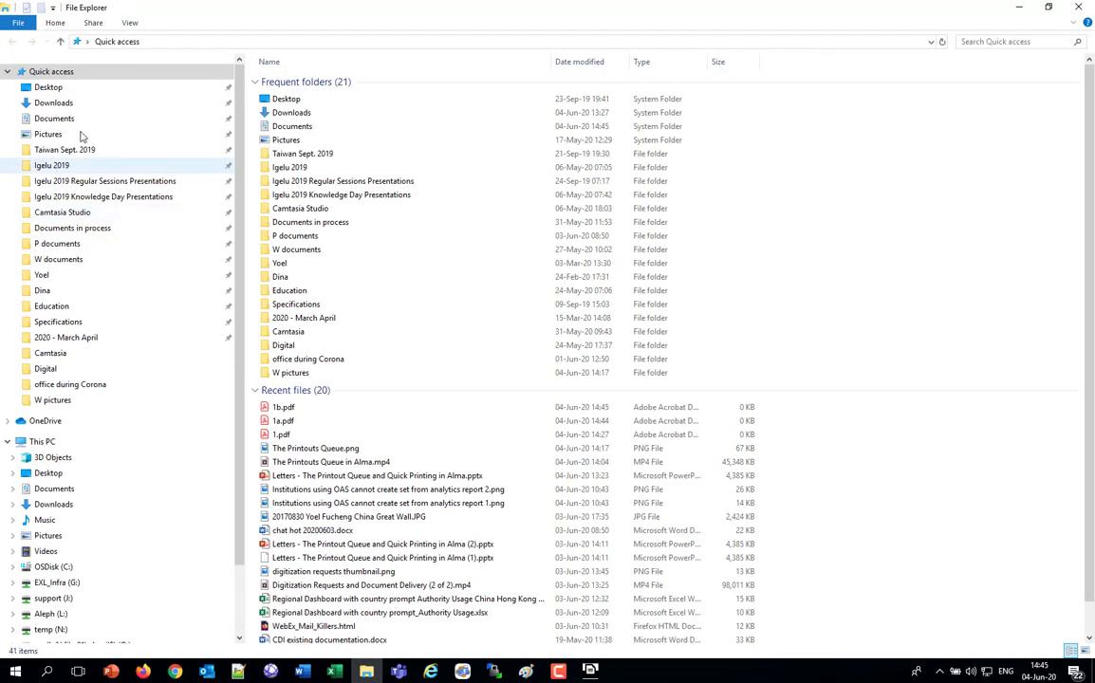
click(63, 122)
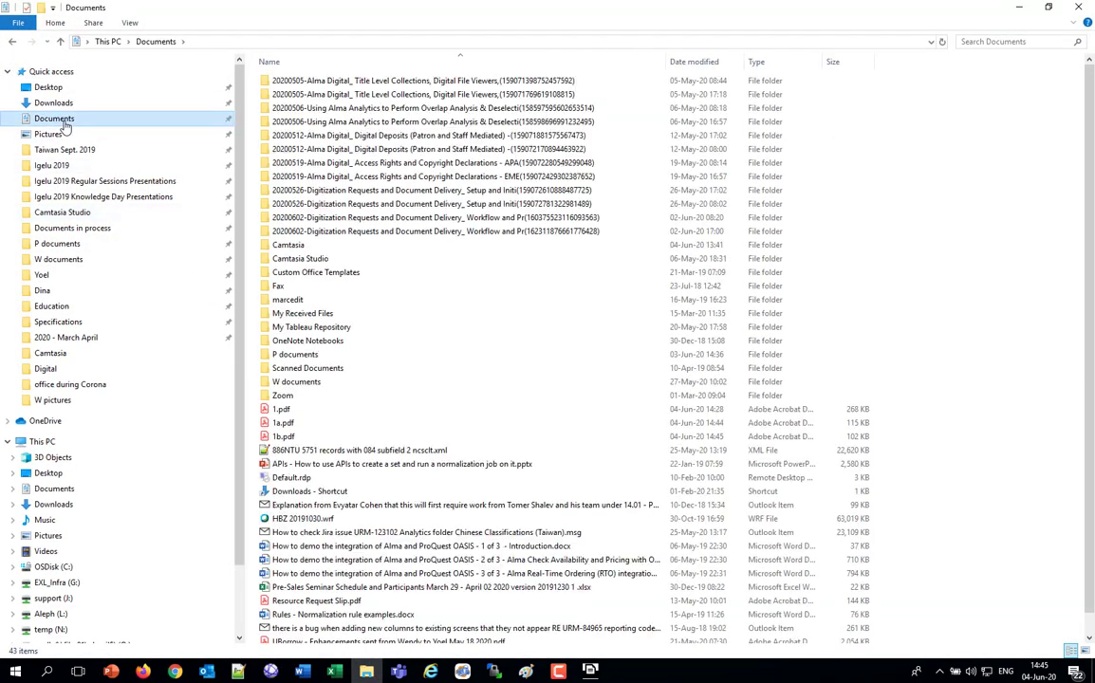
click(281, 423)
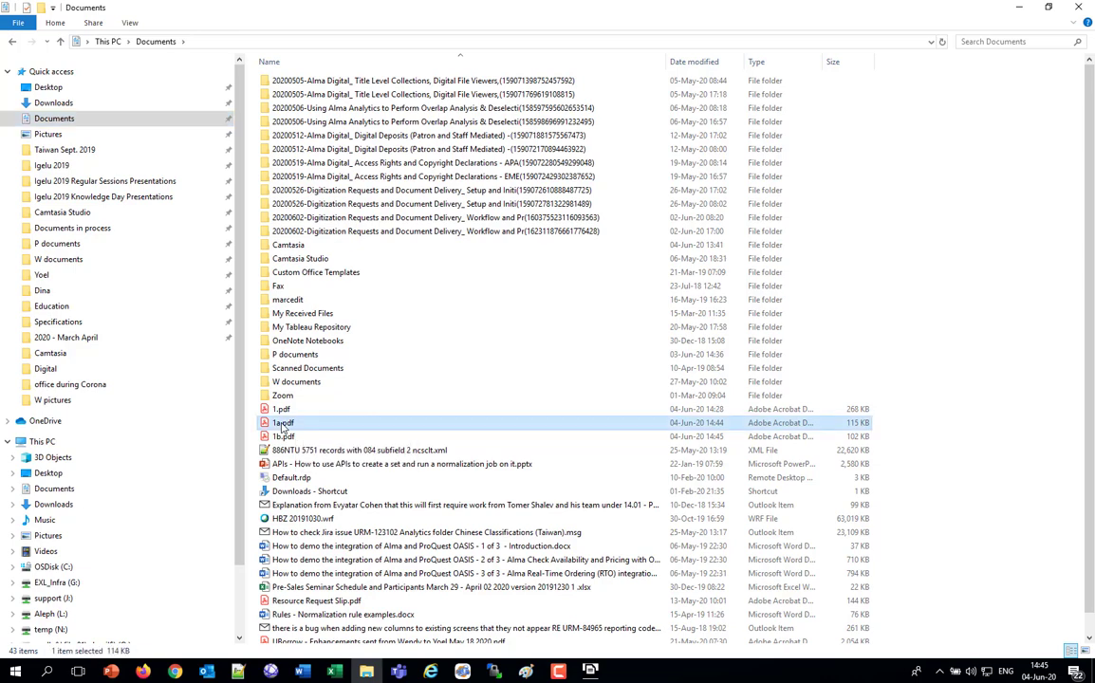
shift+click(283, 436)
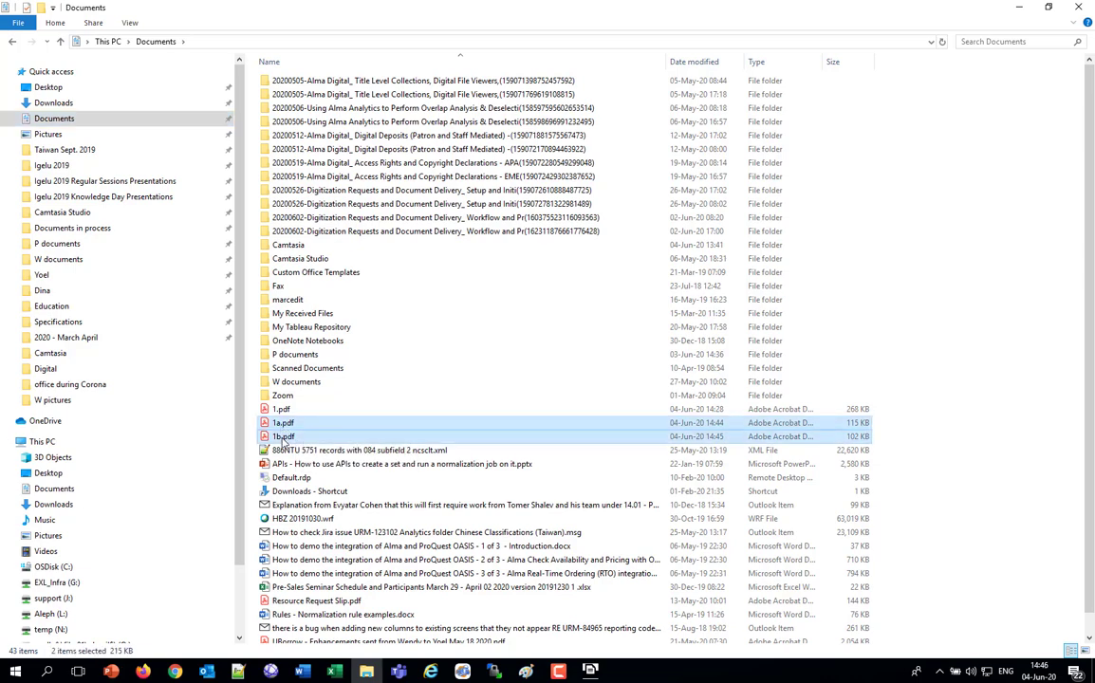
double_click(282, 438)
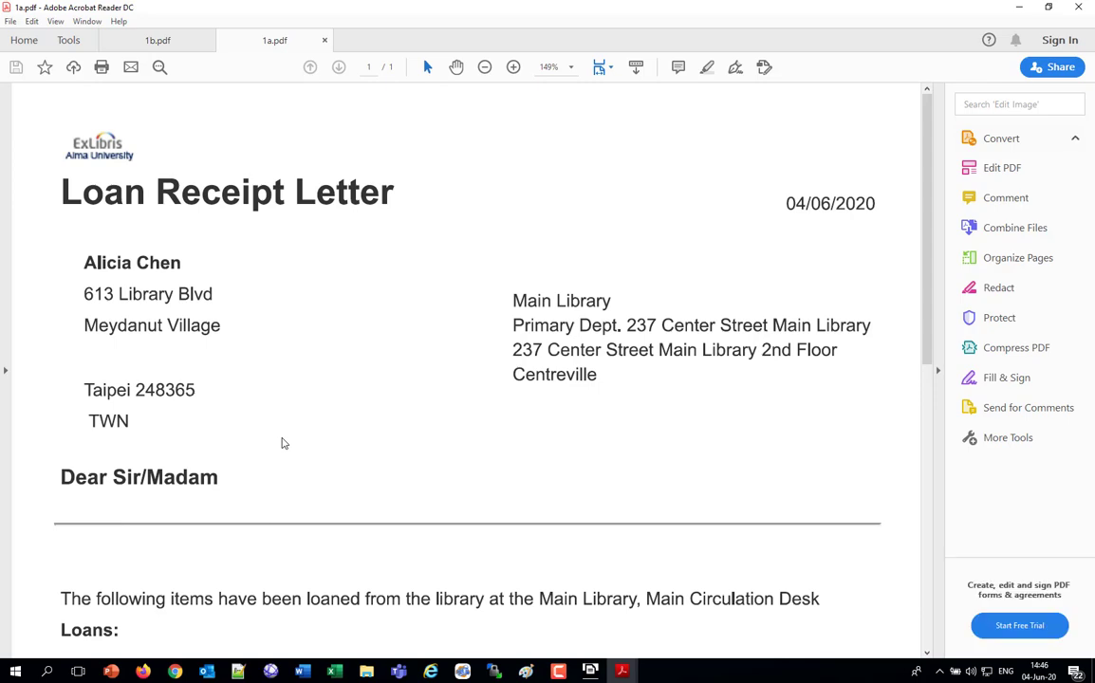
Review the 1a.pdf Loan Receipt and 1b.pdf Cash Receipt, then close both and Acrobat Reader
scroll(282, 442, down, 10)
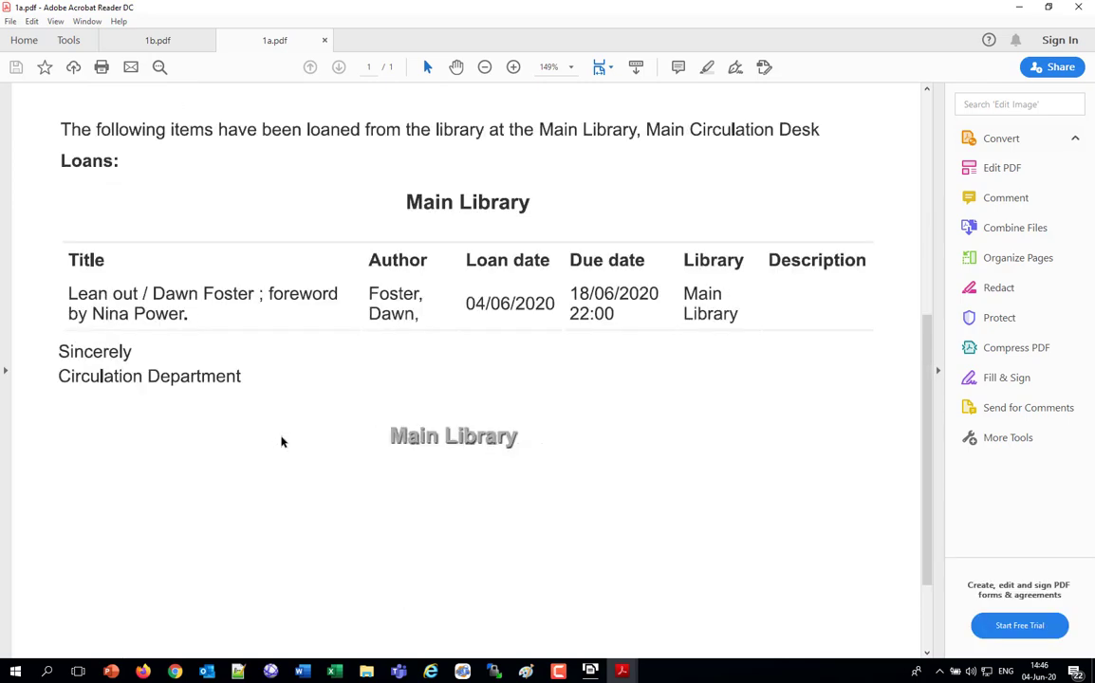
scroll(281, 442, up, 3)
scroll(282, 442, up, 3)
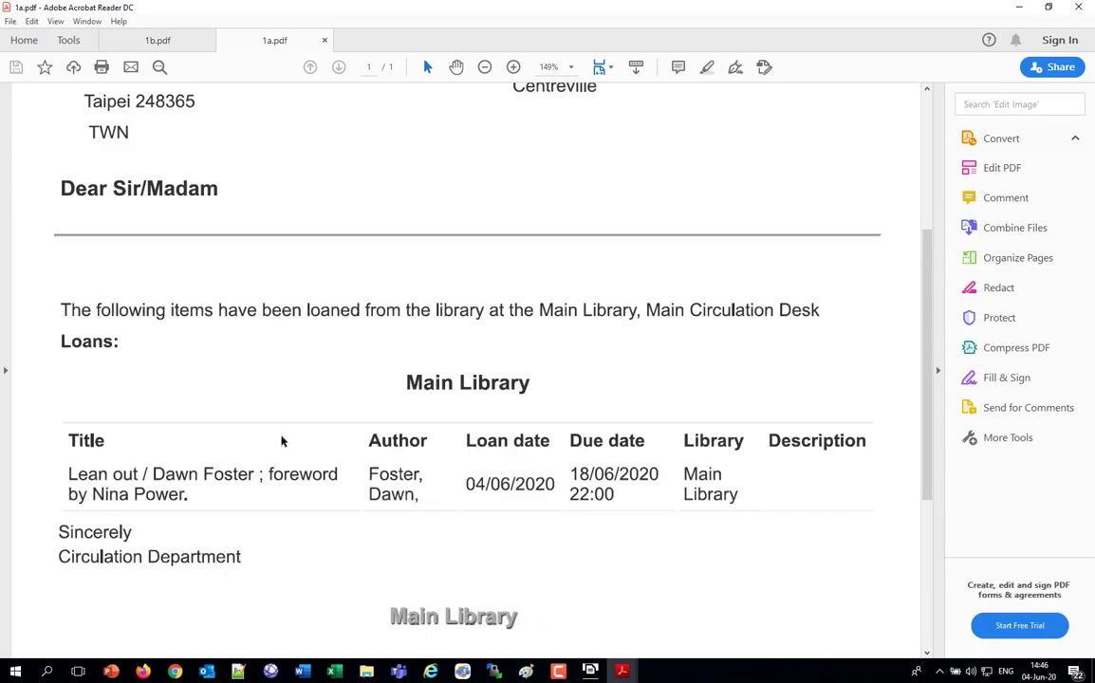
scroll(281, 442, up, 6)
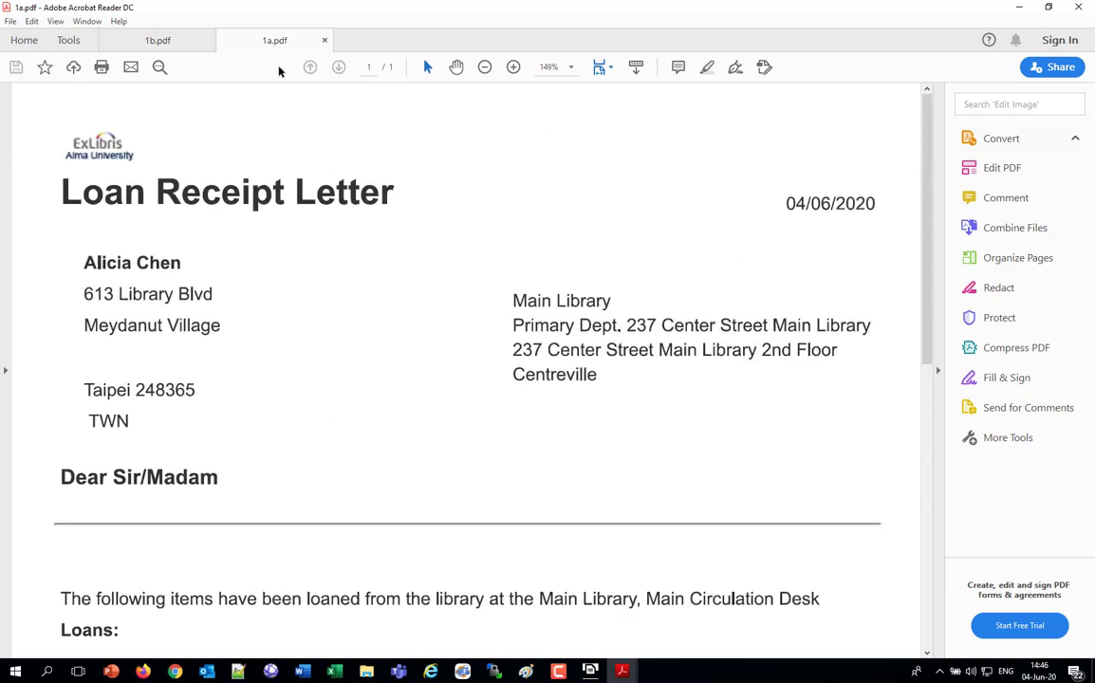
click(324, 40)
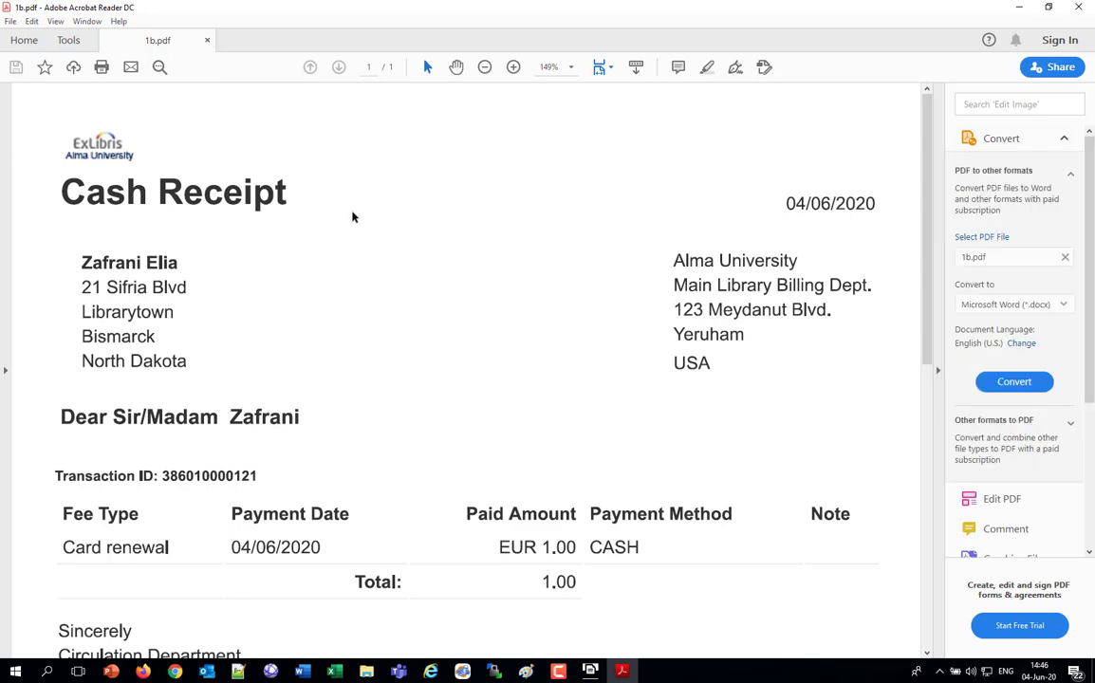
click(1078, 6)
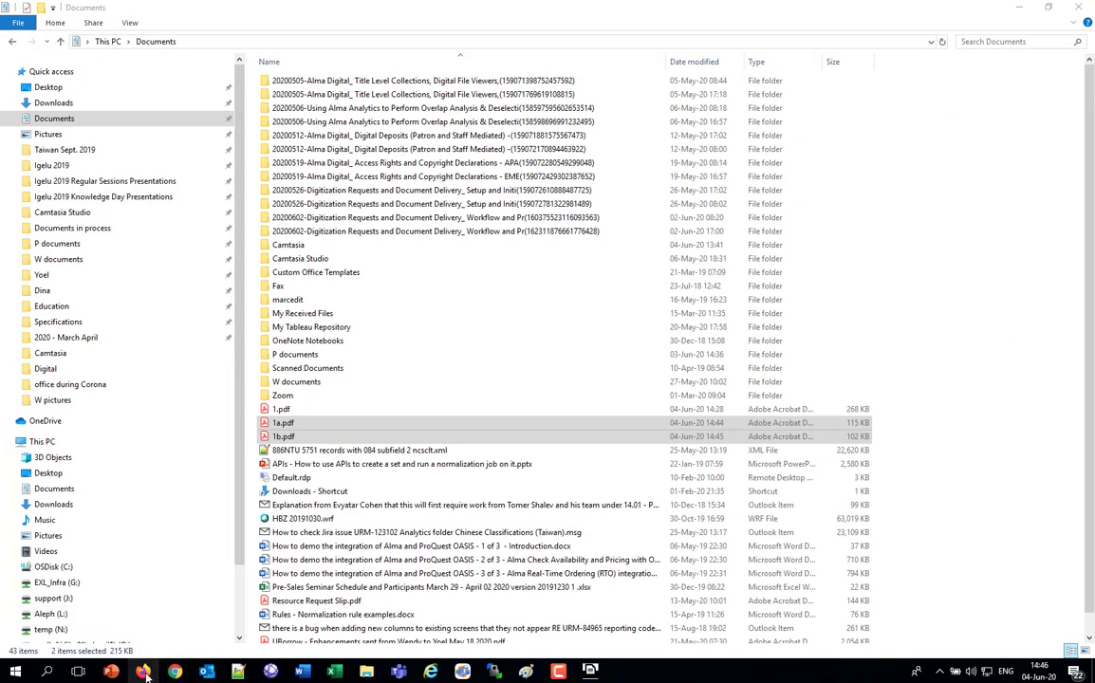
Bring Alma back and go to the Fulfillment > Return Items page
mouse_move(145, 674)
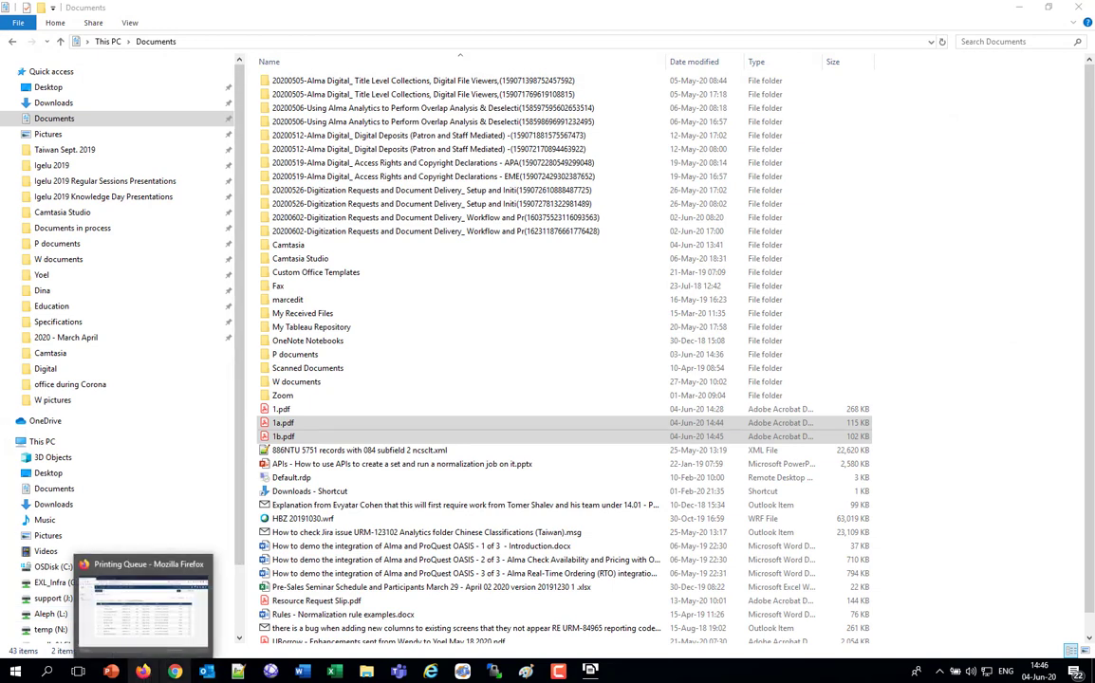
click(147, 672)
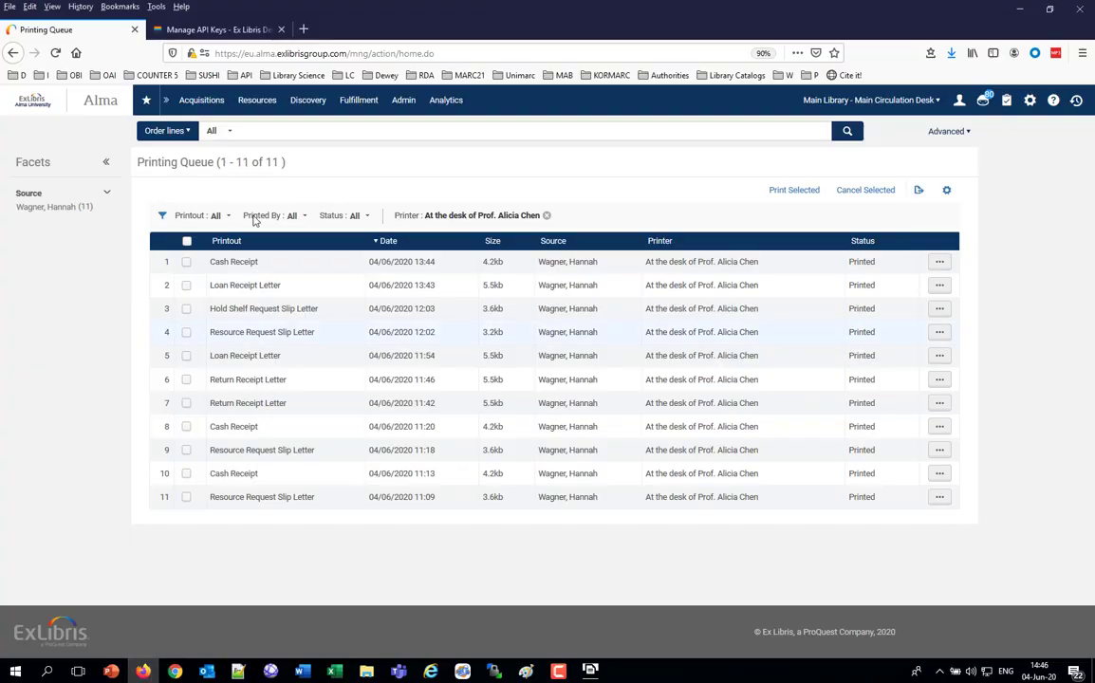
click(310, 106)
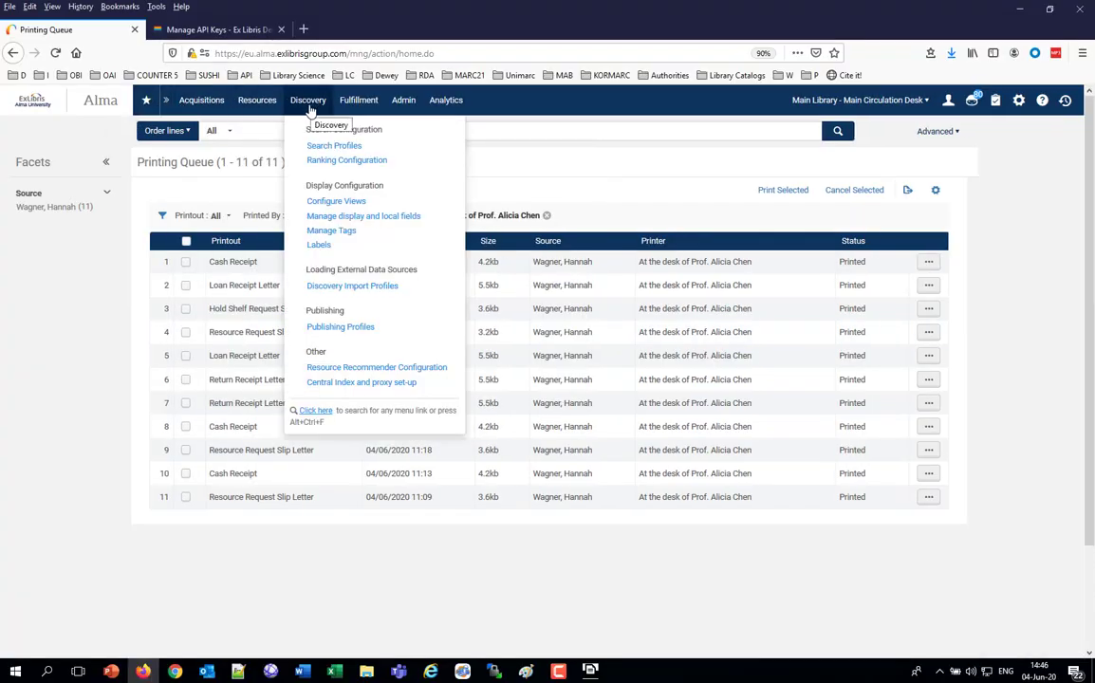
click(368, 103)
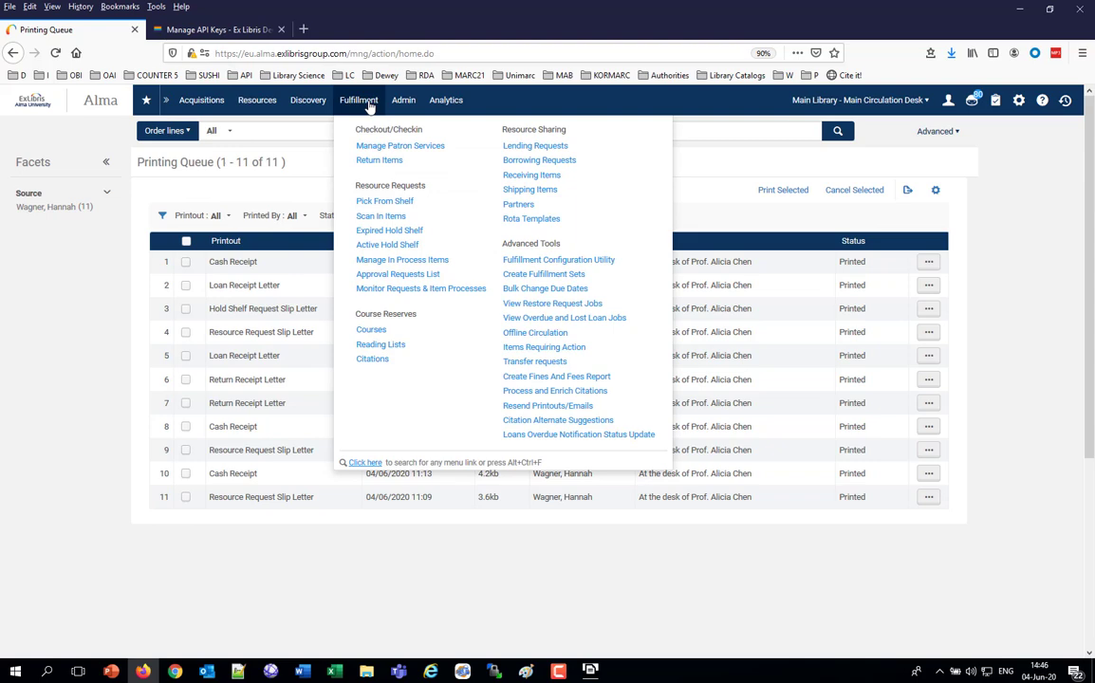
click(380, 162)
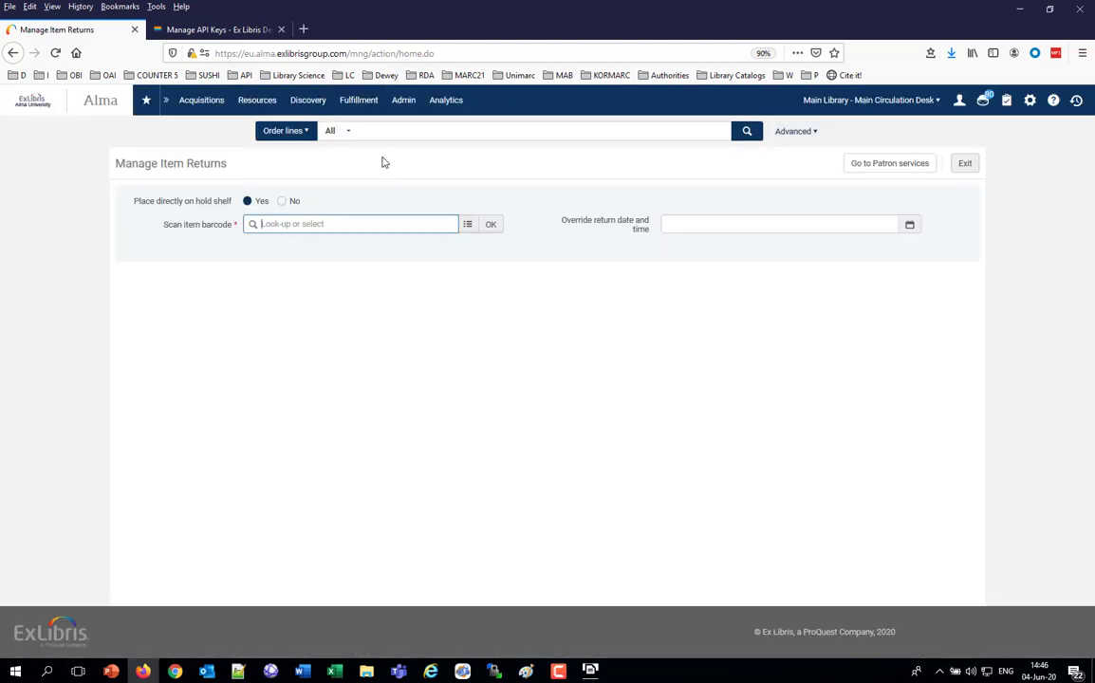
Return barcode AU44529, save its return receipt as 1c.pdf, and exit the returns page
text(AU44529)
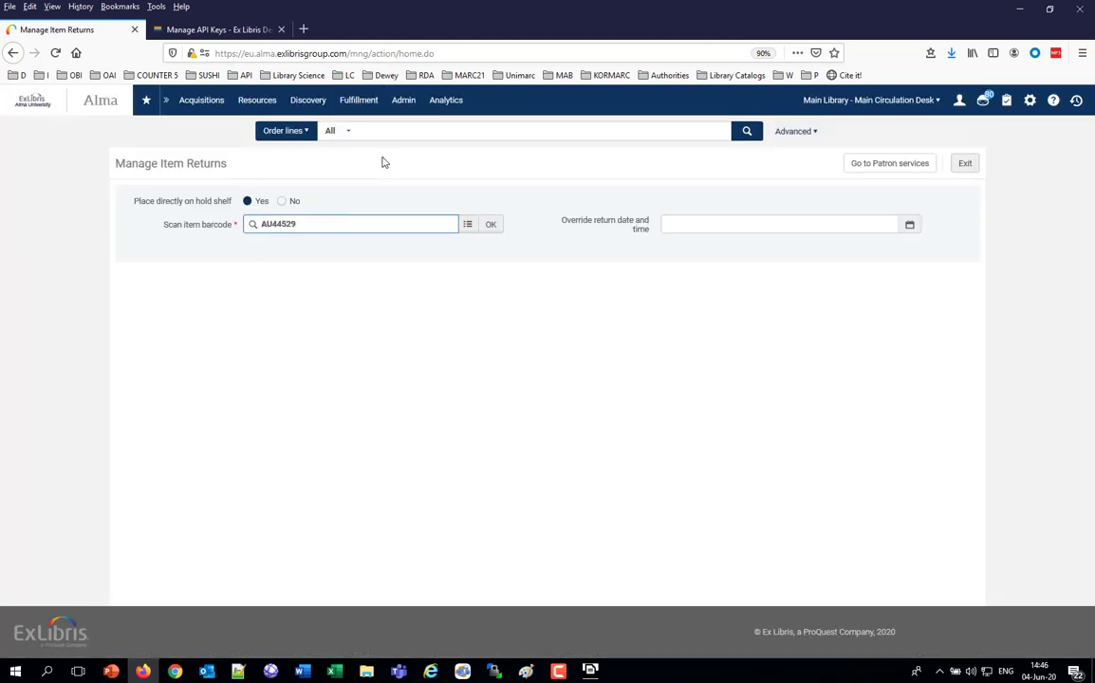
click(490, 225)
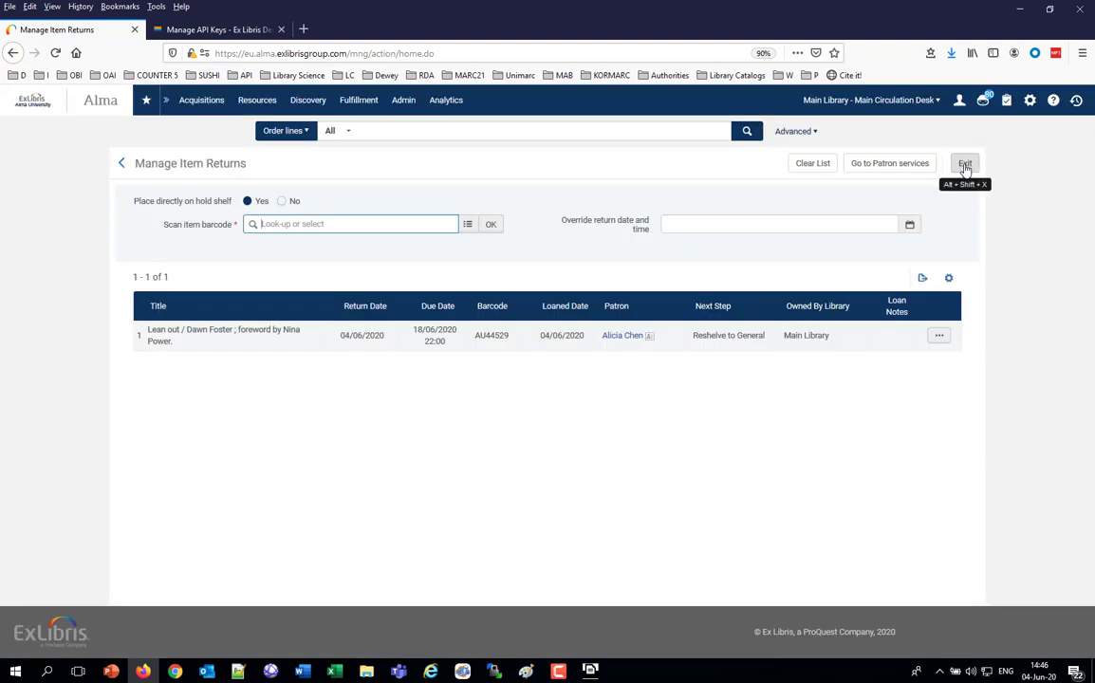
click(963, 165)
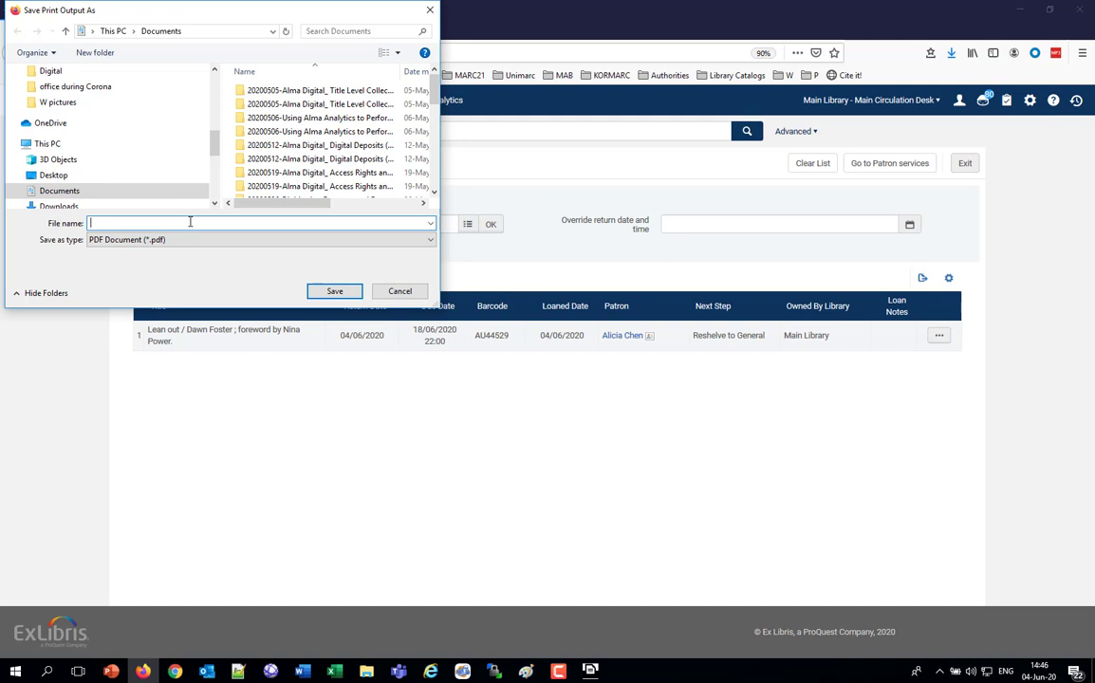
text(1c)
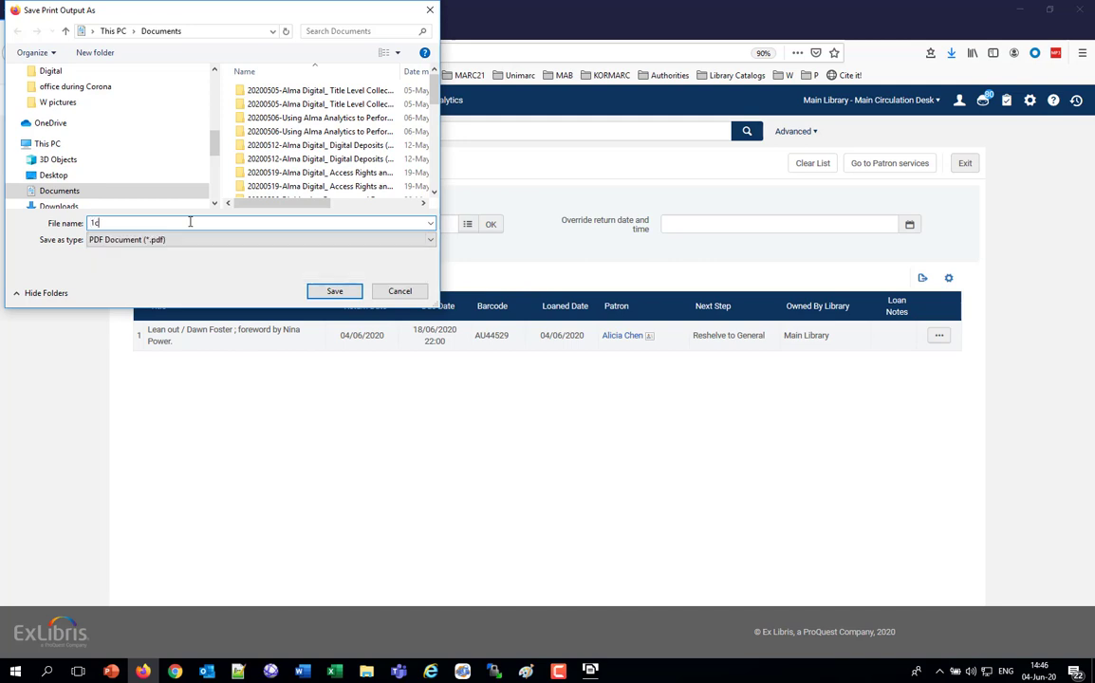
click(329, 291)
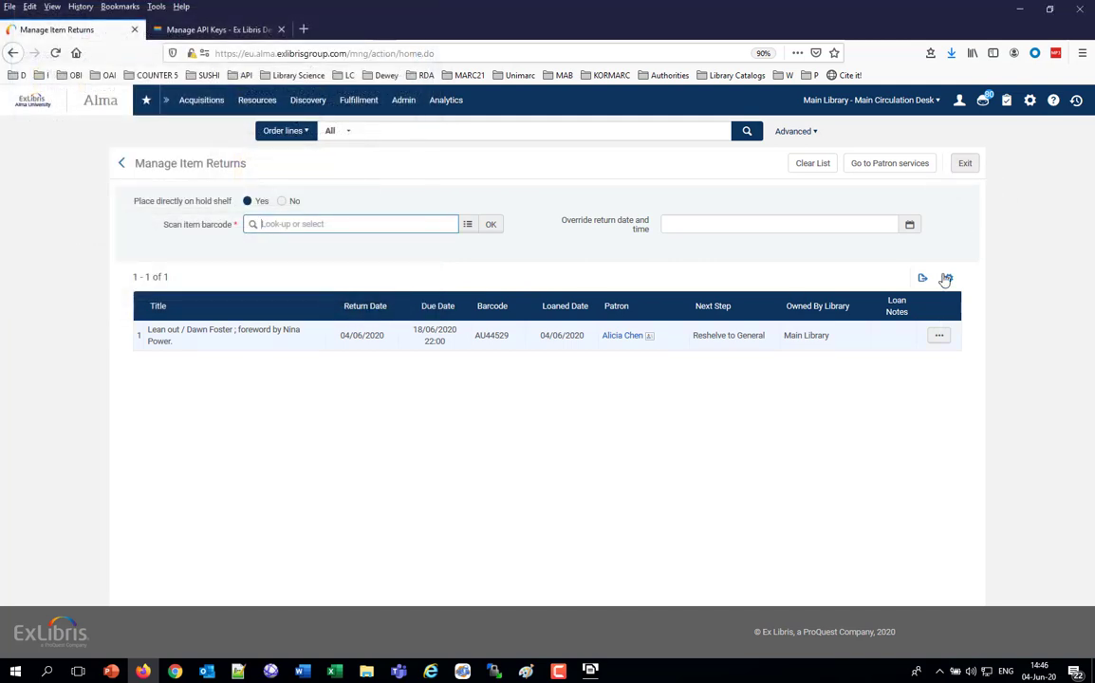
click(964, 164)
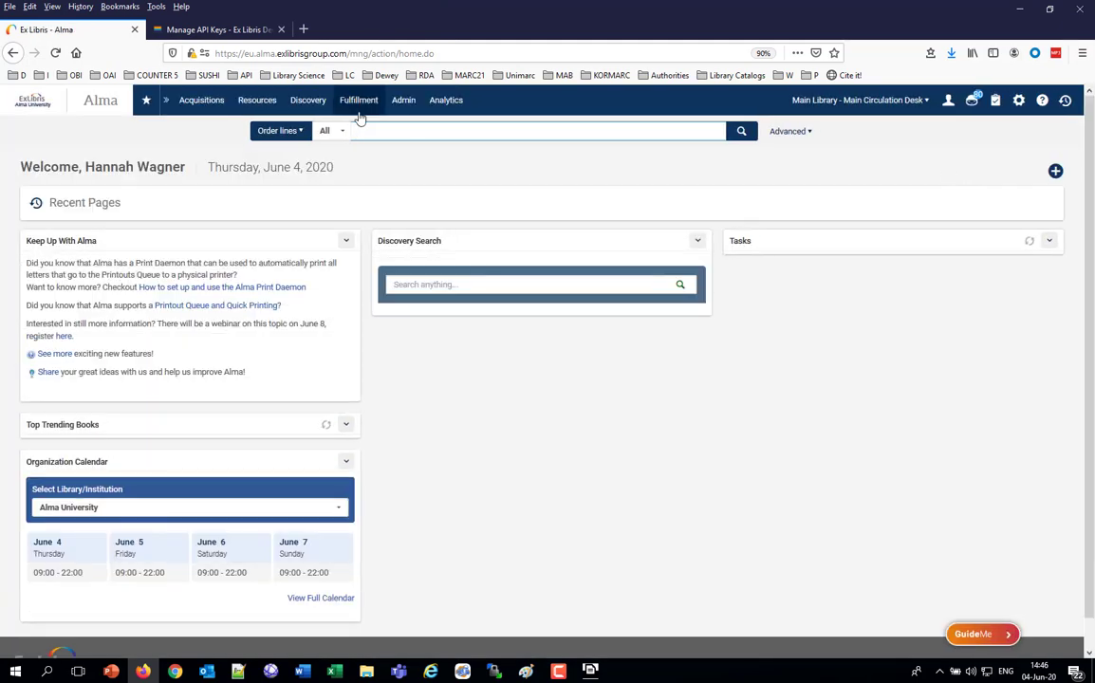
click(360, 113)
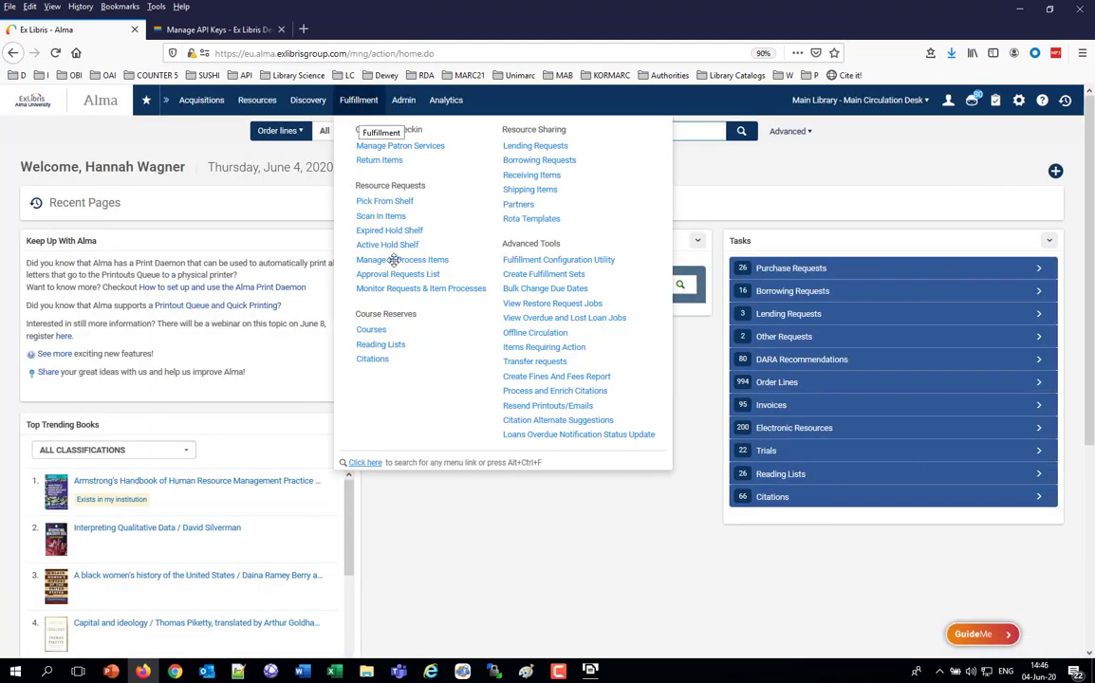
click(1019, 102)
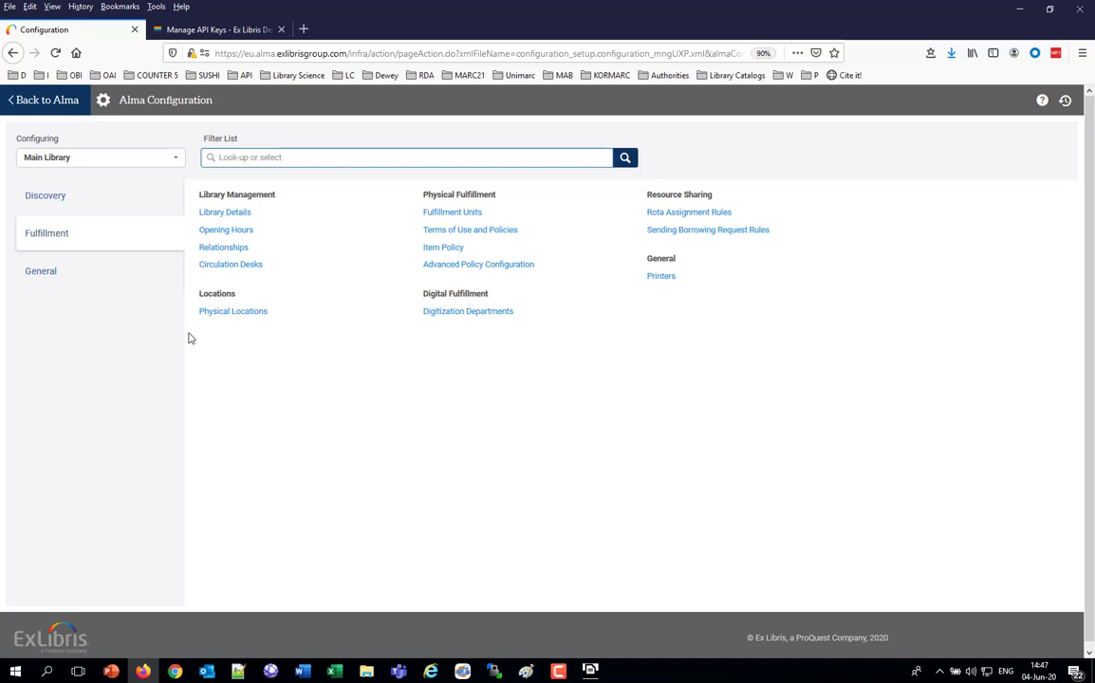
click(227, 268)
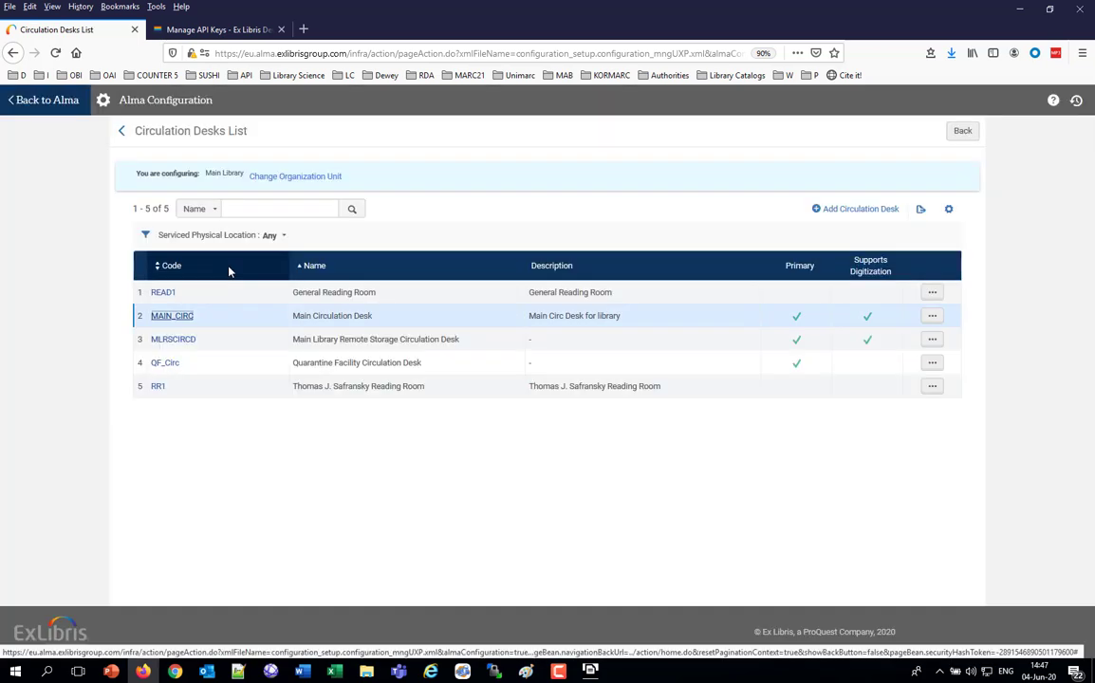
click(931, 317)
click(864, 338)
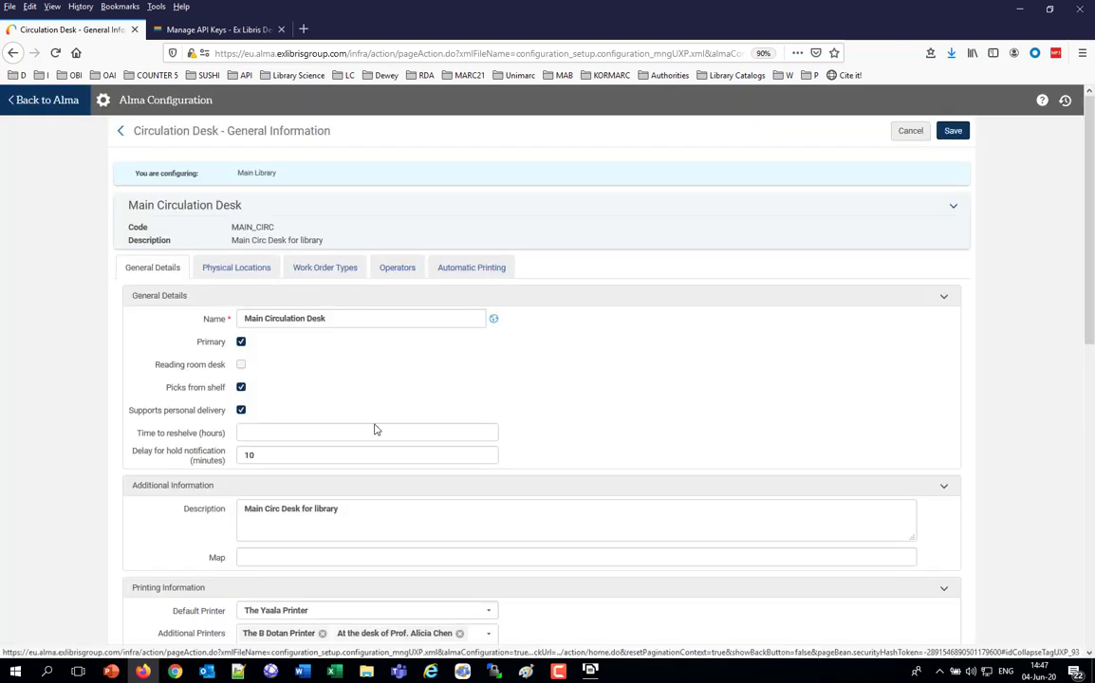
scroll(375, 425, down, 3)
scroll(374, 425, down, 2)
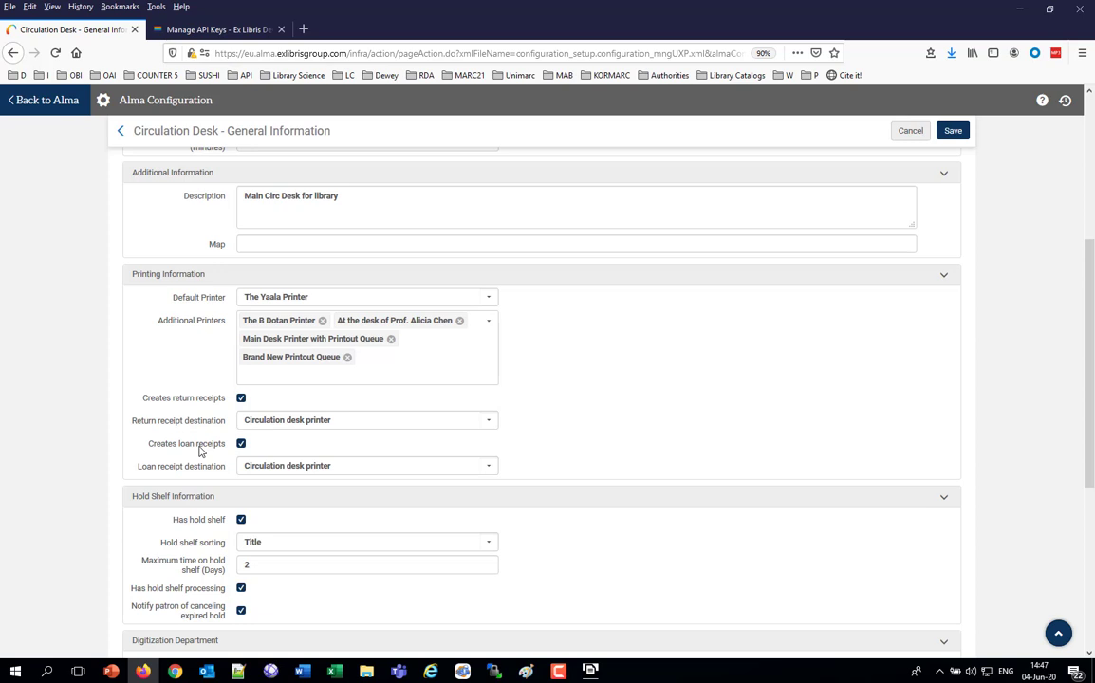
scroll(200, 451, up, 5)
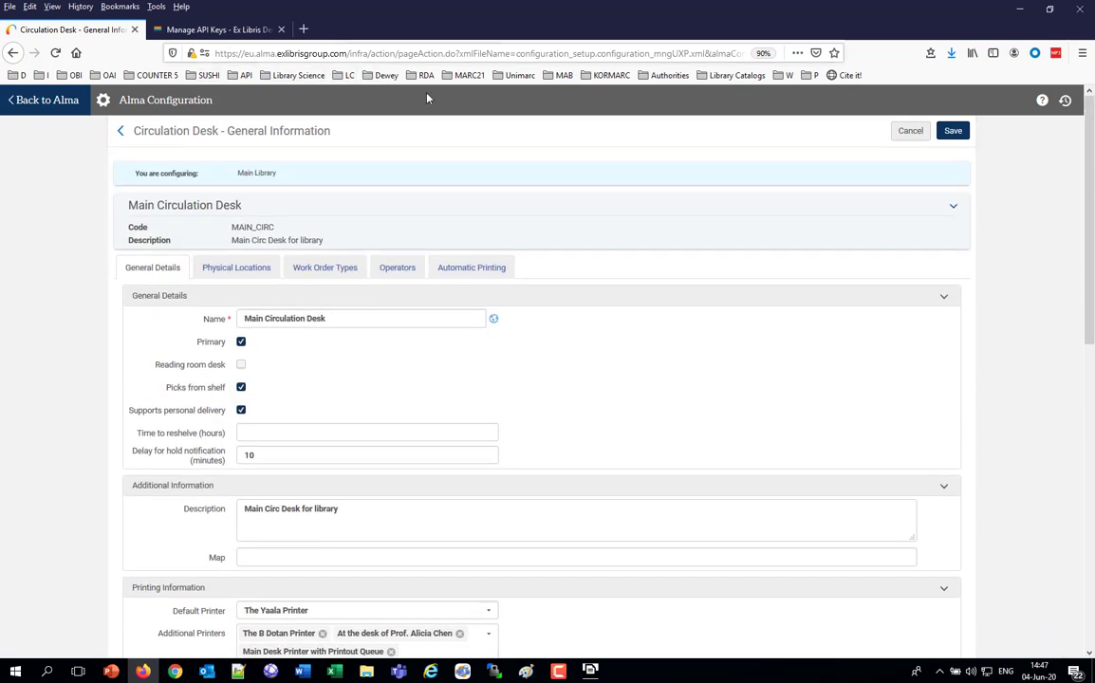
click(46, 99)
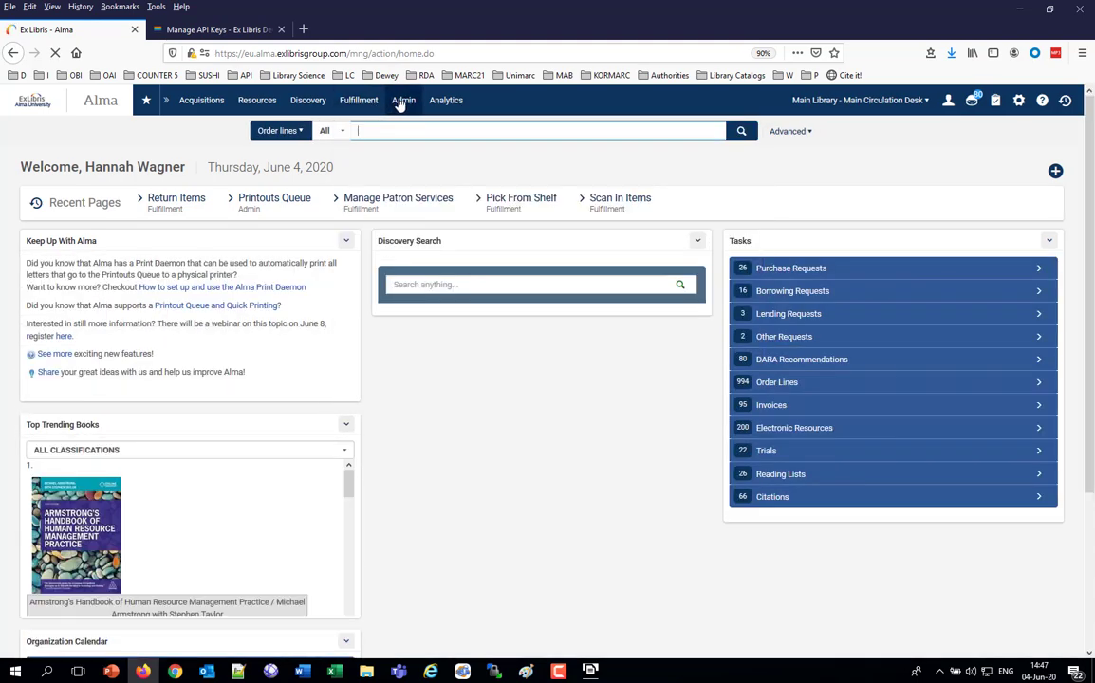
View the Admin Printouts Queue with all 12 entries Printed, then bring up the Documents folder
click(402, 100)
click(434, 301)
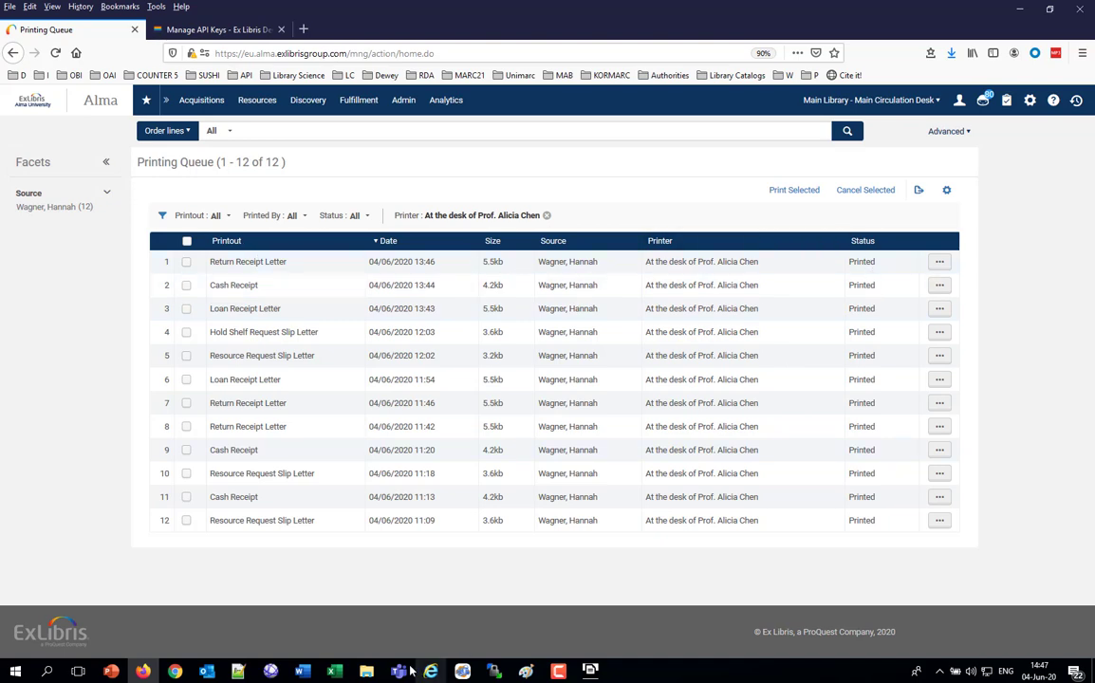
click(368, 672)
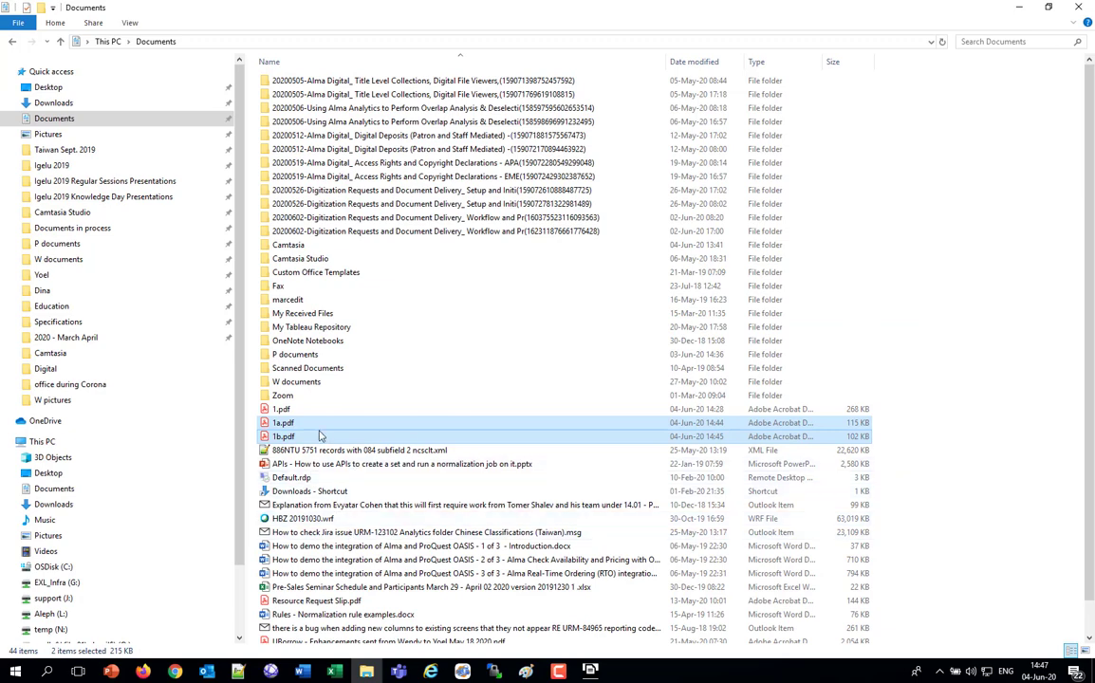
Sort Documents by name and open 1c.pdf to check the return receipt, then close it
click(525, 60)
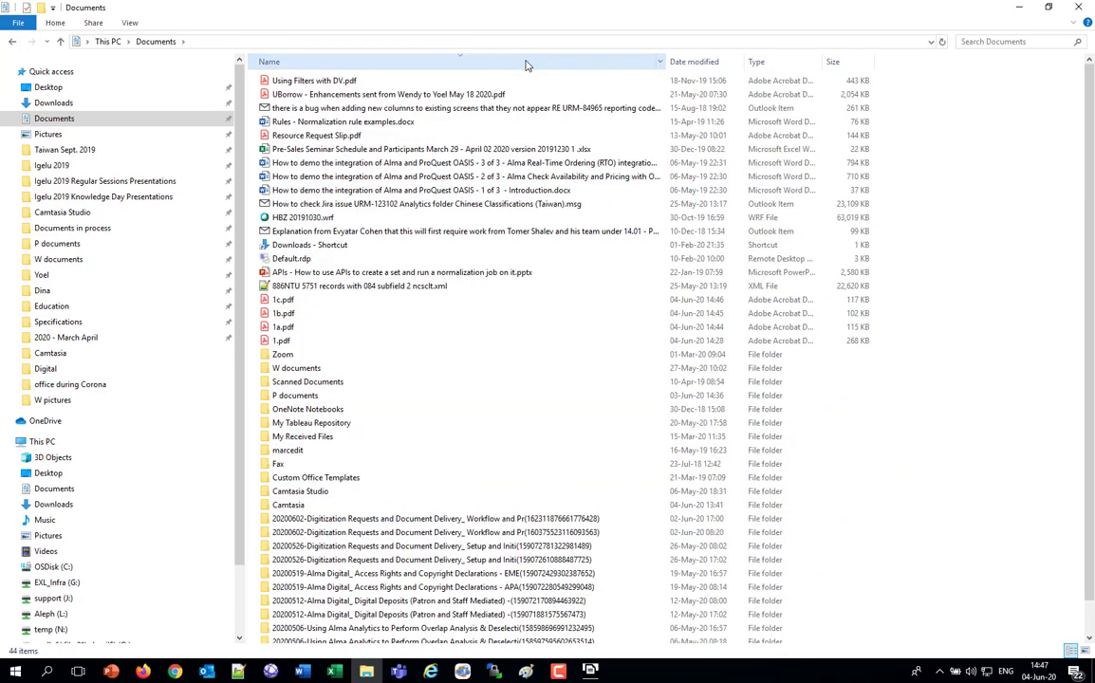
click(526, 63)
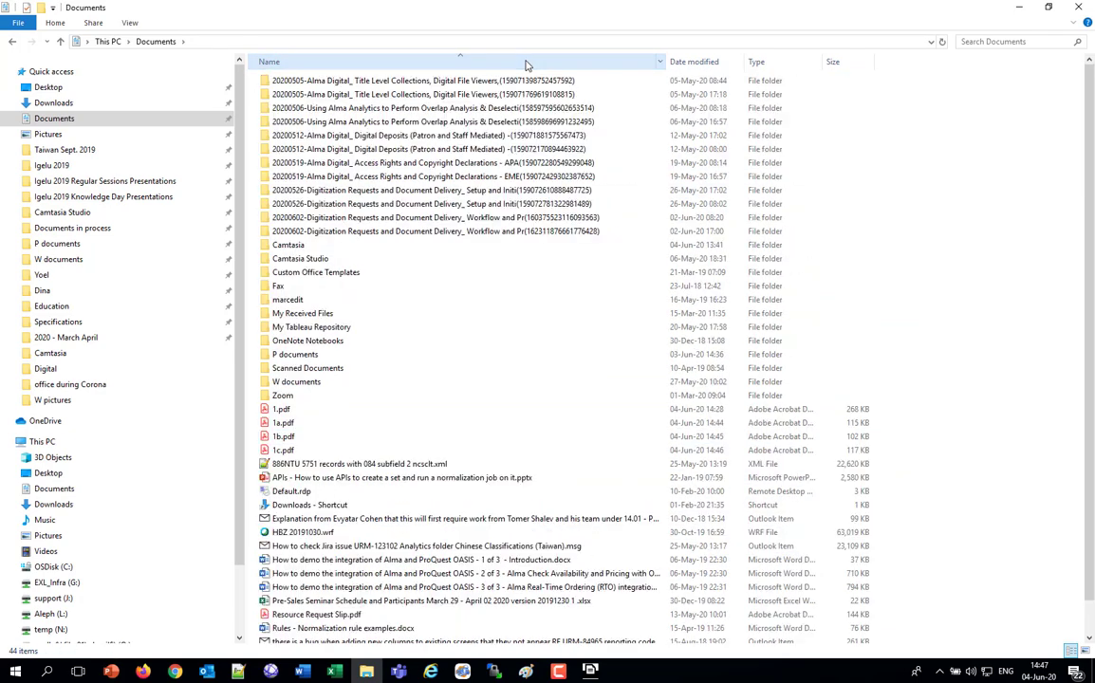
click(284, 451)
double_click(284, 452)
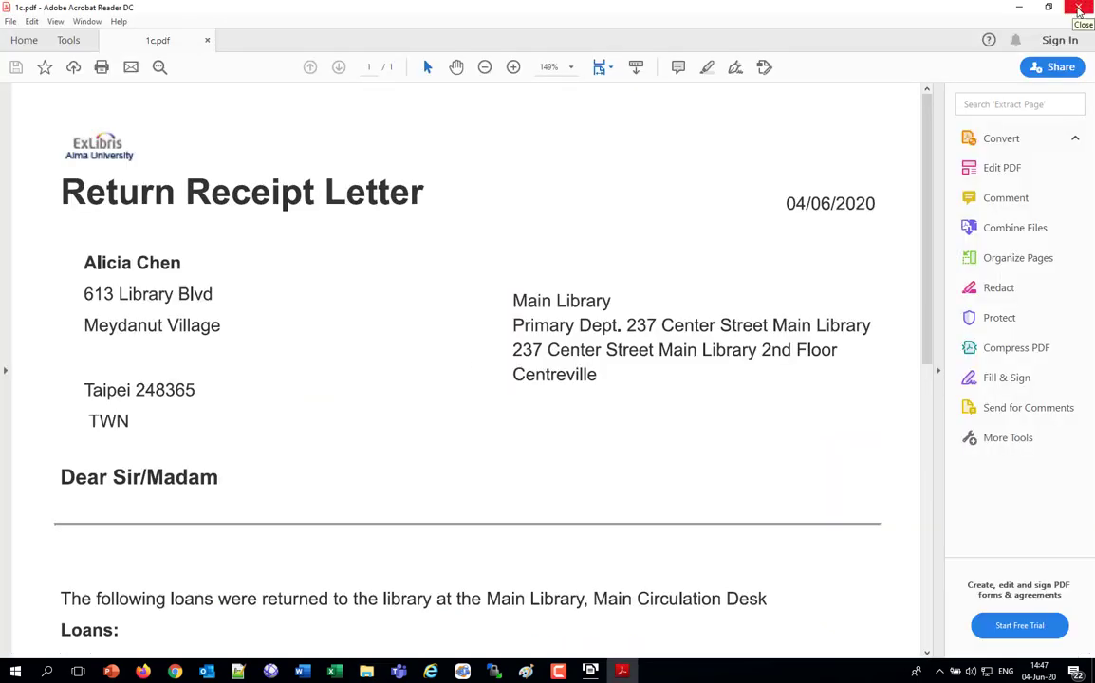
key(alt+F4)
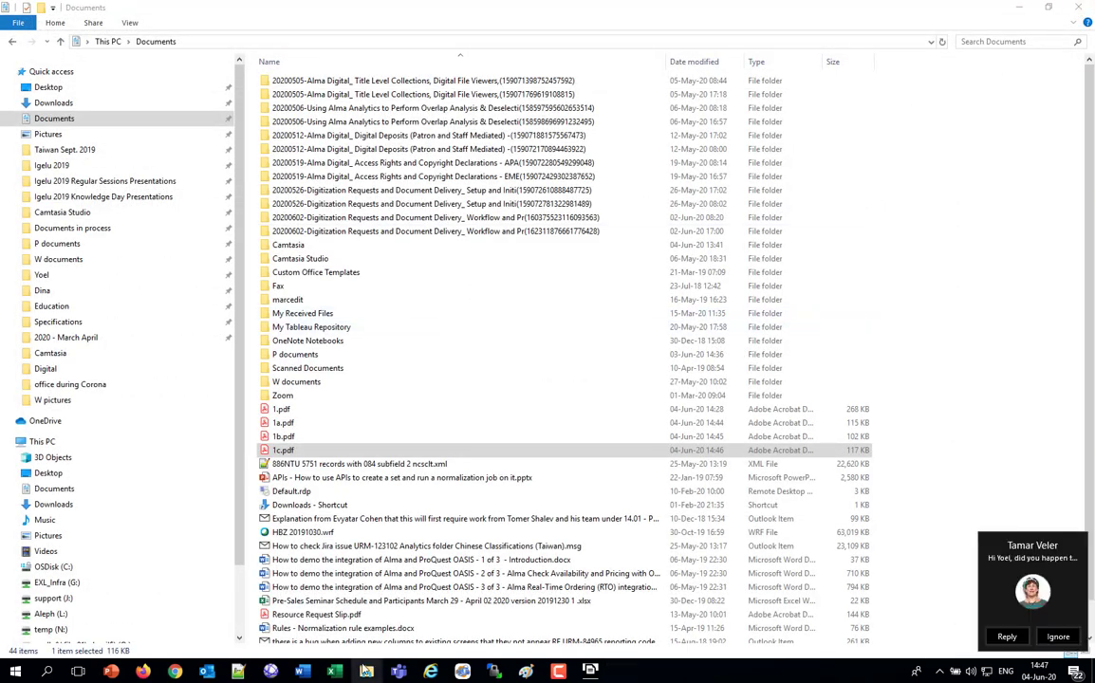
Dismiss the chat notification, check the Print Daemon, and return to Alma's printing queue
click(1058, 640)
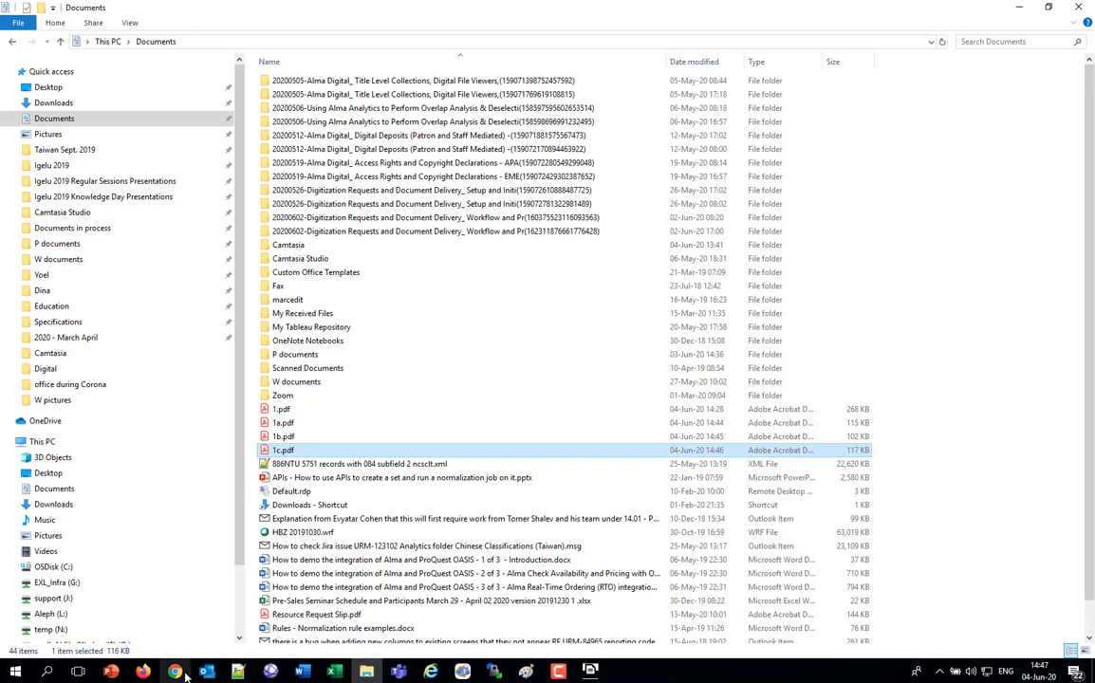
click(589, 671)
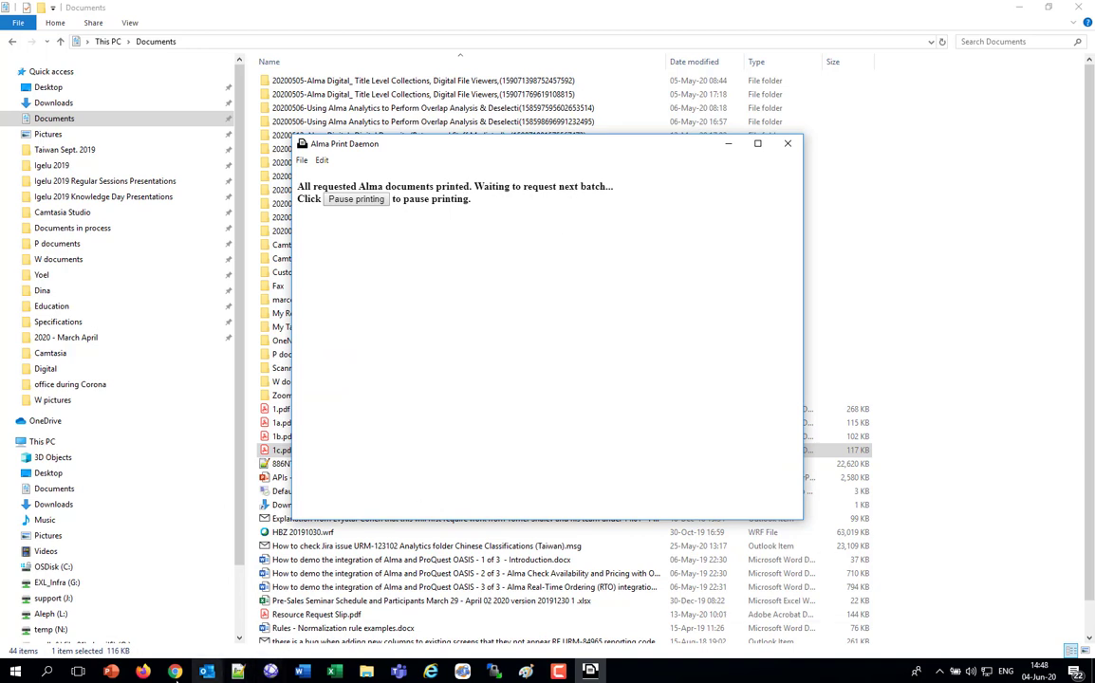
click(142, 672)
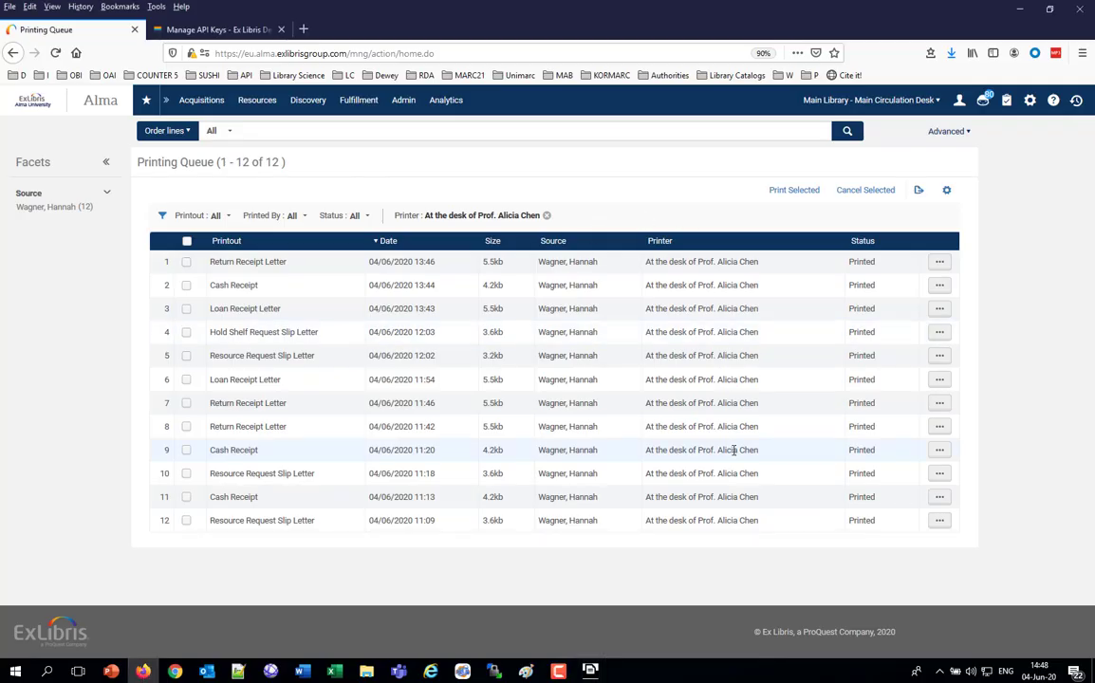